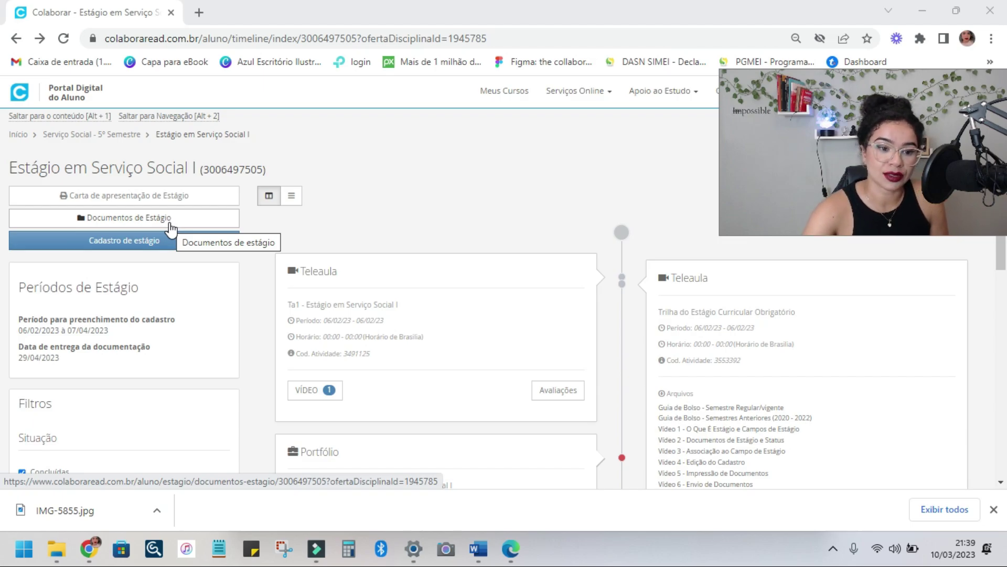
- Open the Cadastro de estágio page and edit the internship record to reach its period and schedule form
click(165, 241)
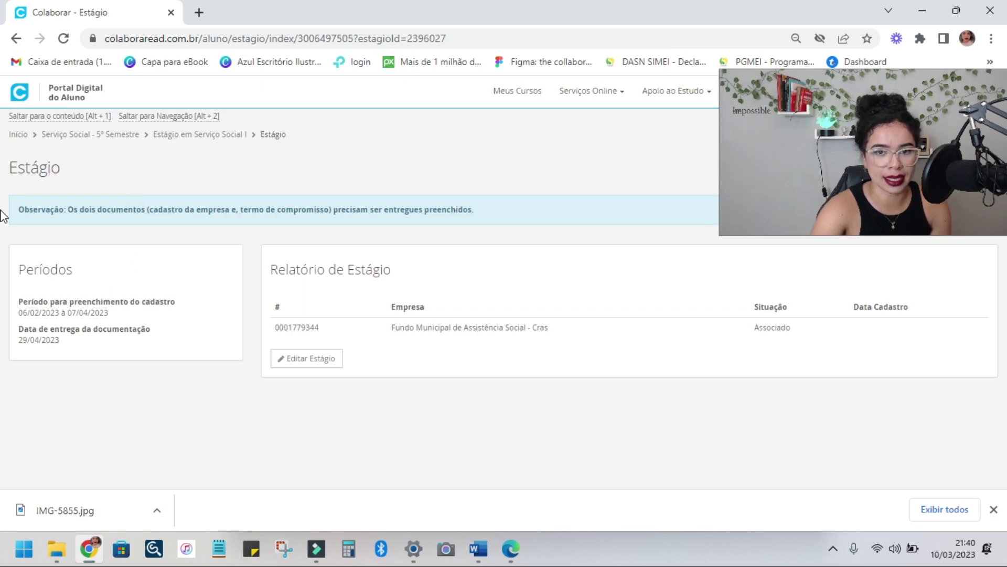
click(296, 366)
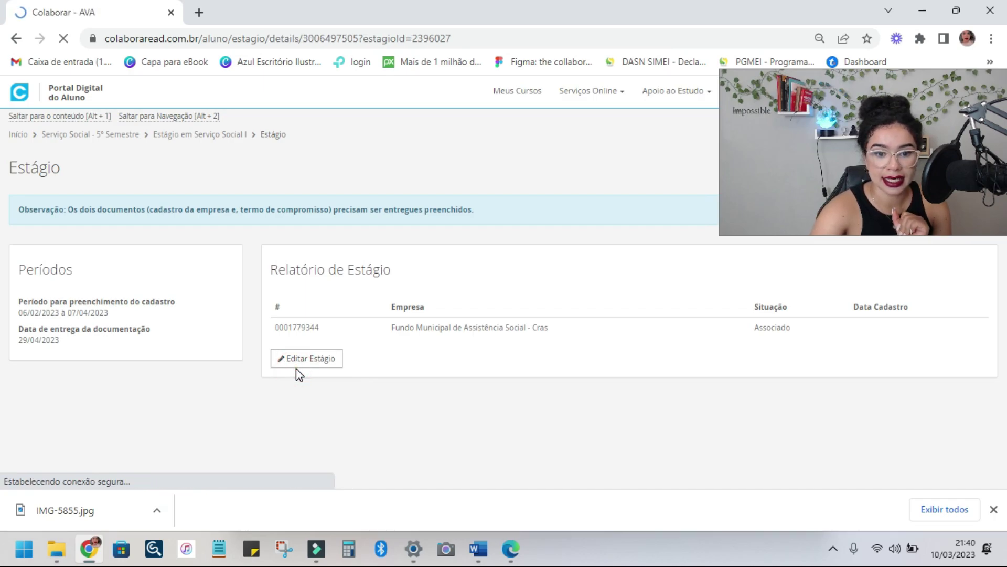
scroll(324, 349, down, 4)
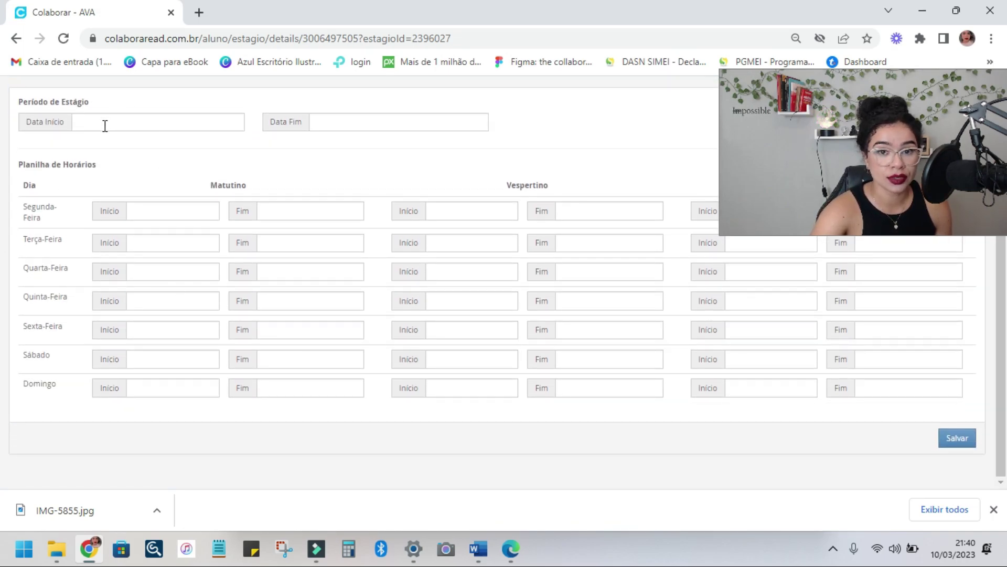
- Examine the internship end date field and the Monday morning and afternoon start and end time fields
click(346, 126)
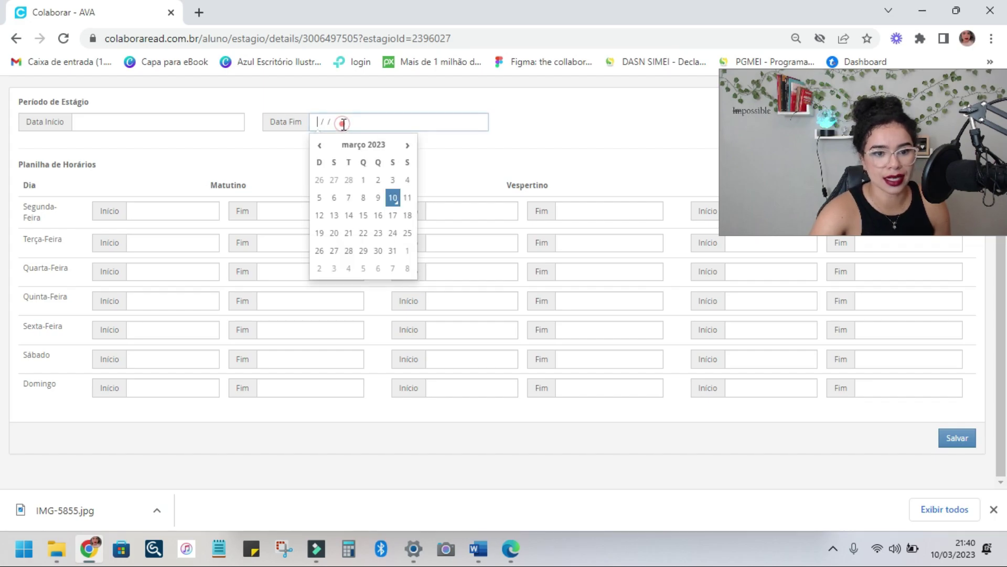
click(180, 211)
click(462, 204)
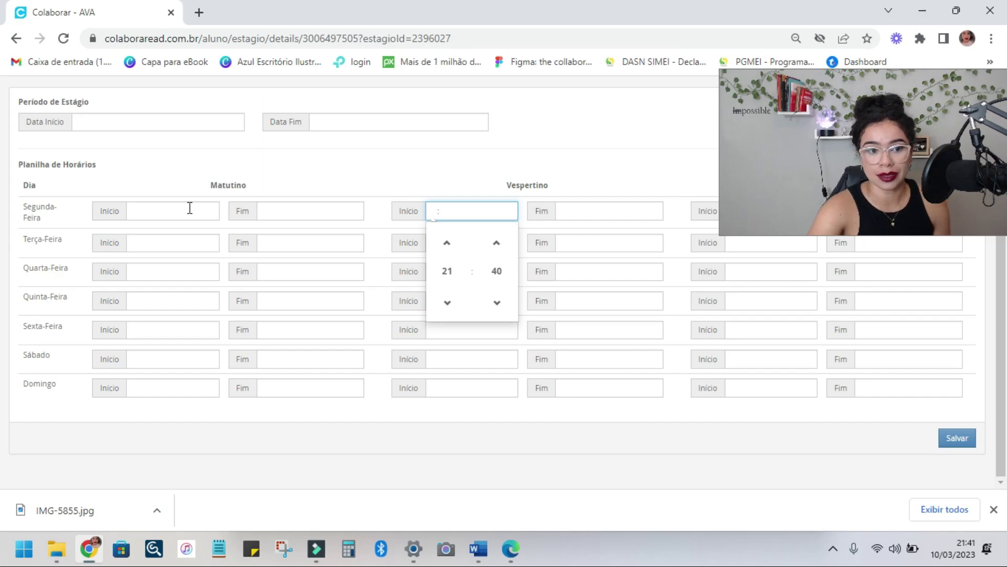
click(153, 211)
click(271, 210)
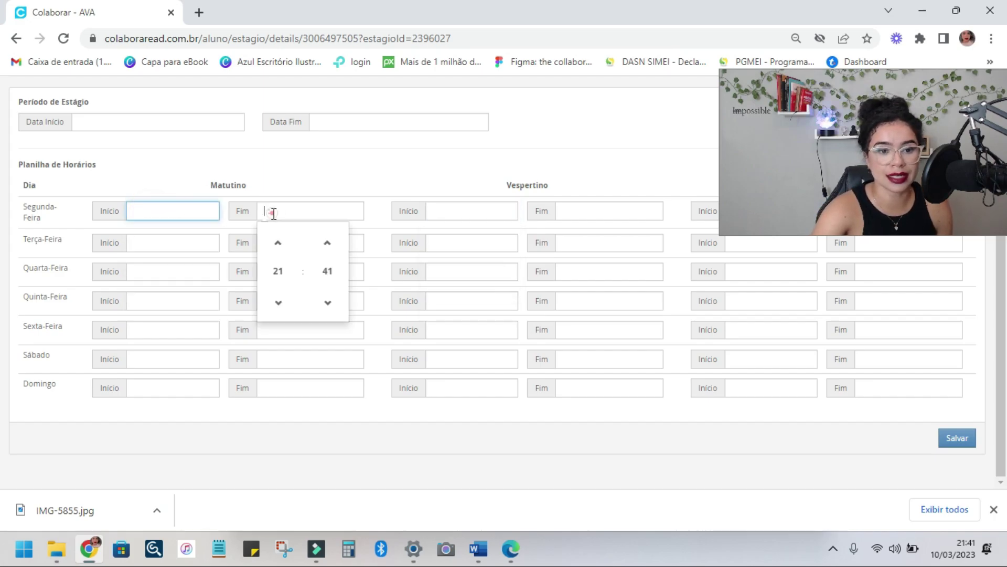
click(439, 178)
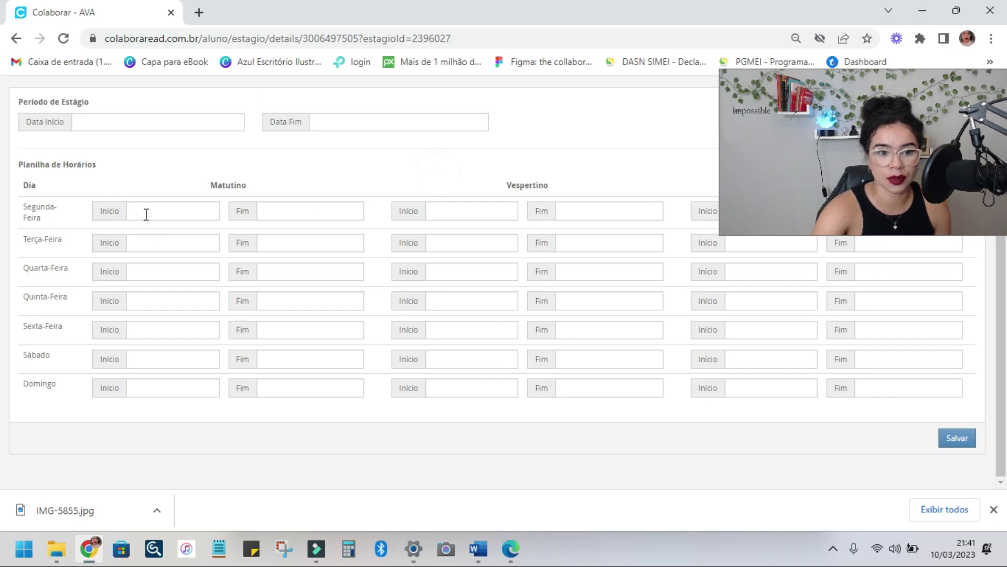
click(291, 210)
click(599, 206)
click(555, 153)
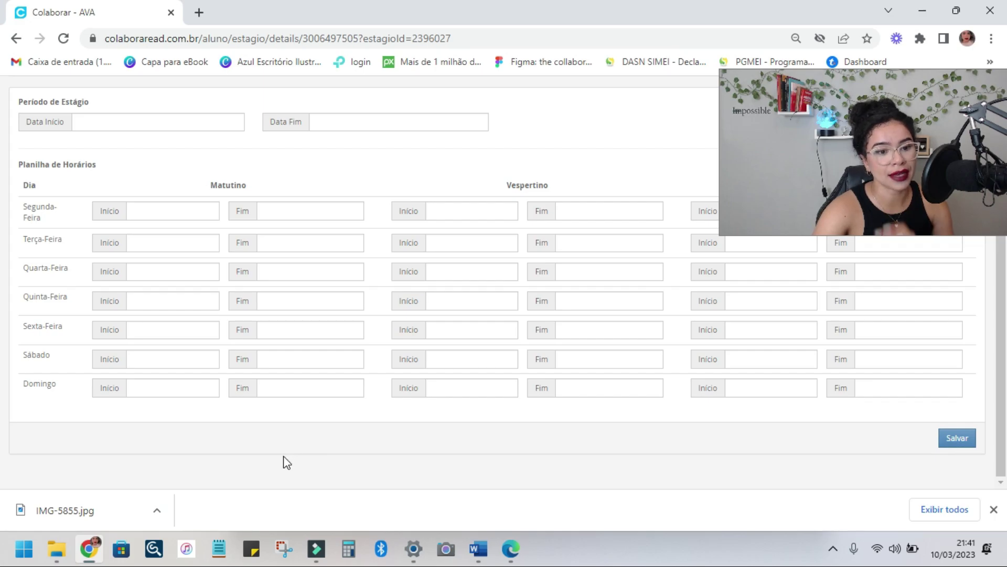
- Leave the internship form, return to the Serviço Social - 5º Semestre overview and open the Estágio em Serviço Social I subject
click(16, 38)
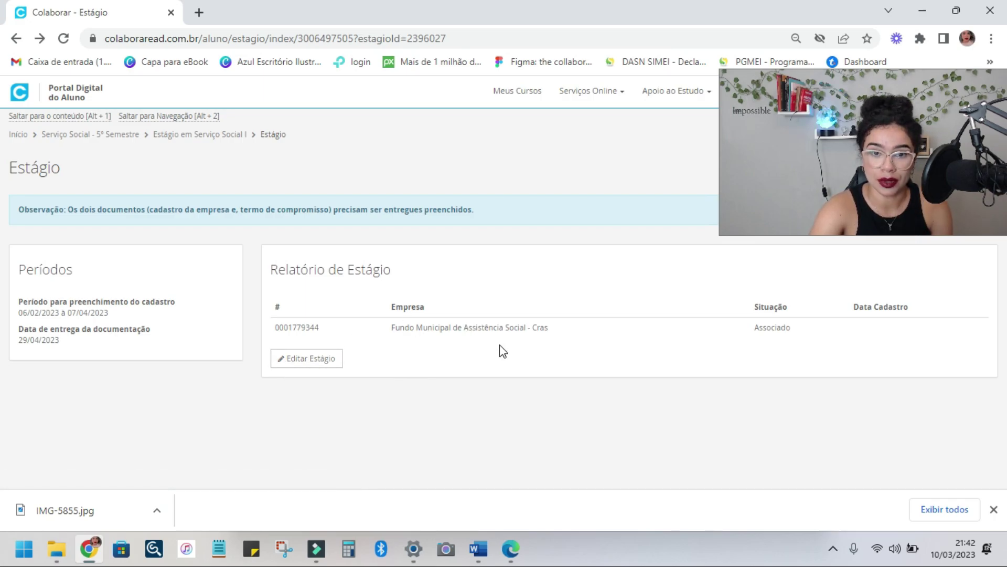
right_click(13, 42)
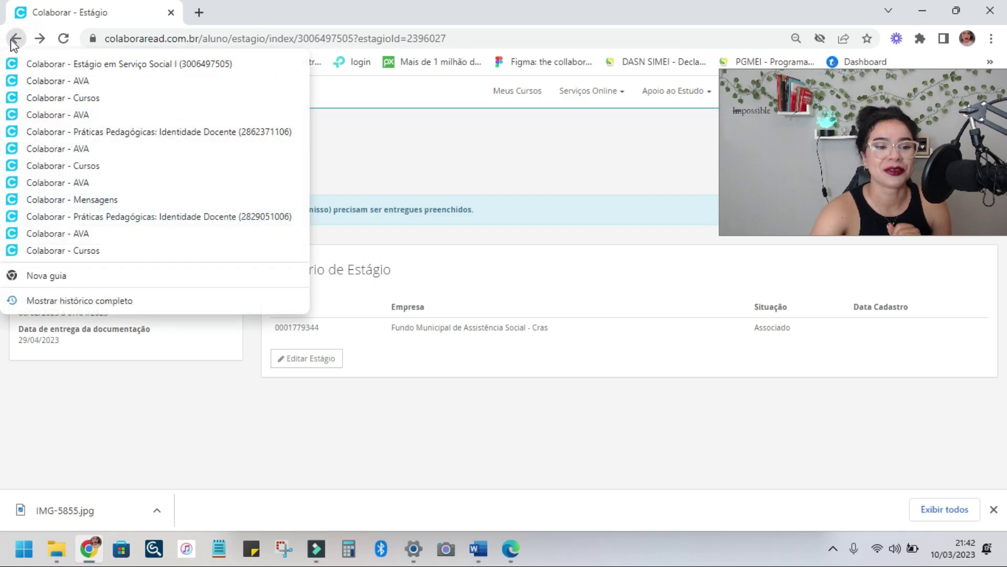
click(178, 405)
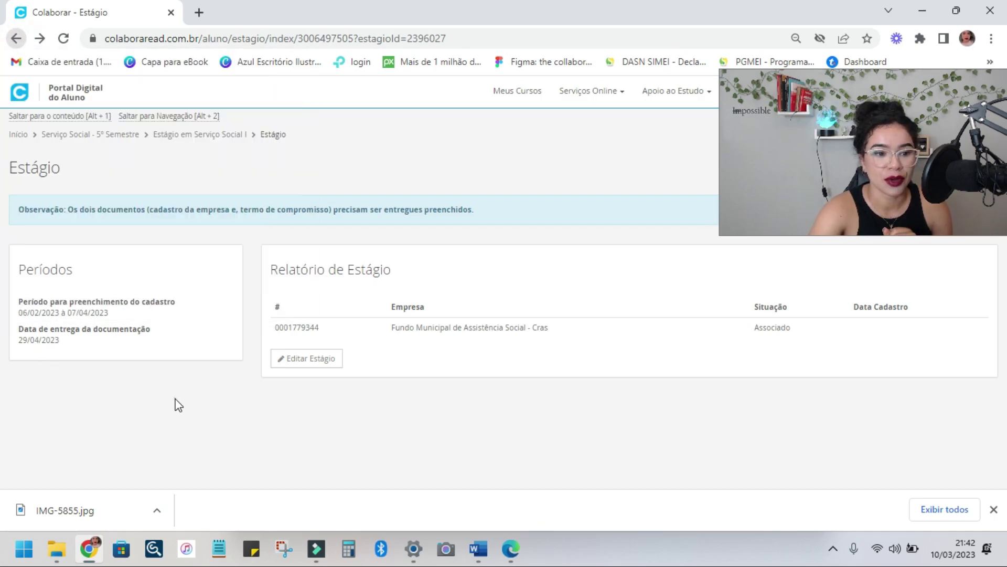
click(87, 135)
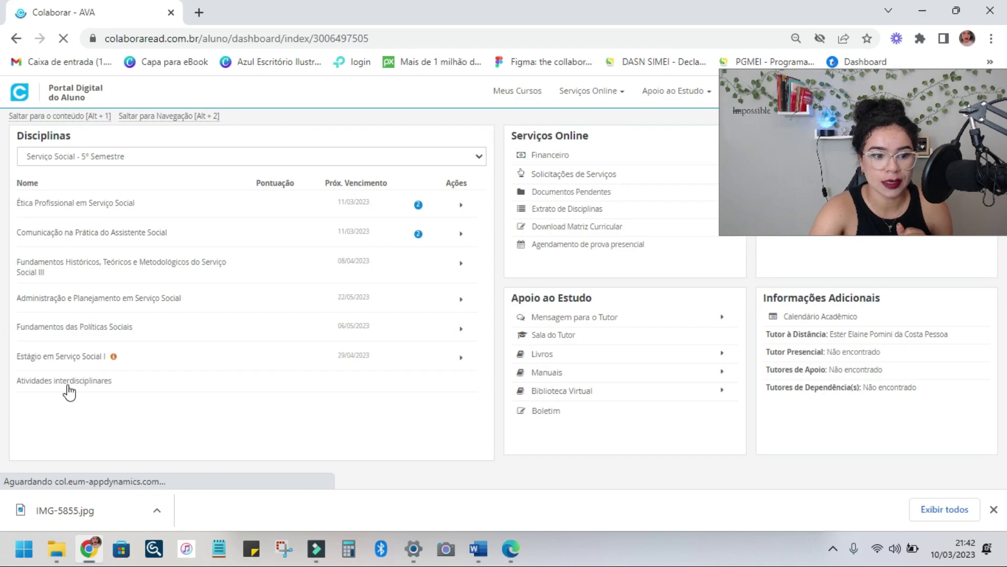
double_click(69, 358)
click(69, 358)
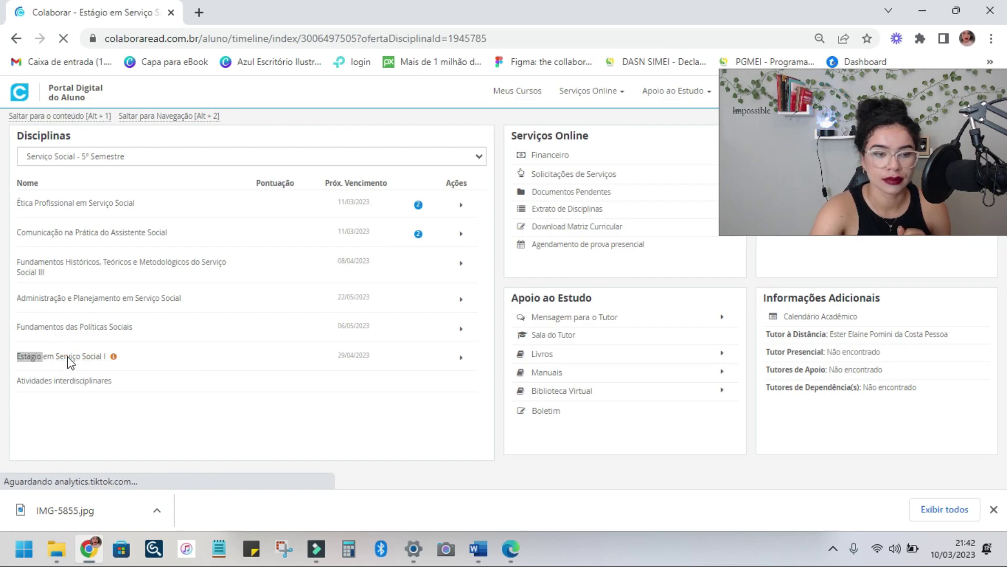
- Download the Portfólio files Modelo de Documentos Pedagógicos, Modelo de Estágio, Manual de Estágio and Estágio em Serviço Social
scroll(245, 348, down, 2)
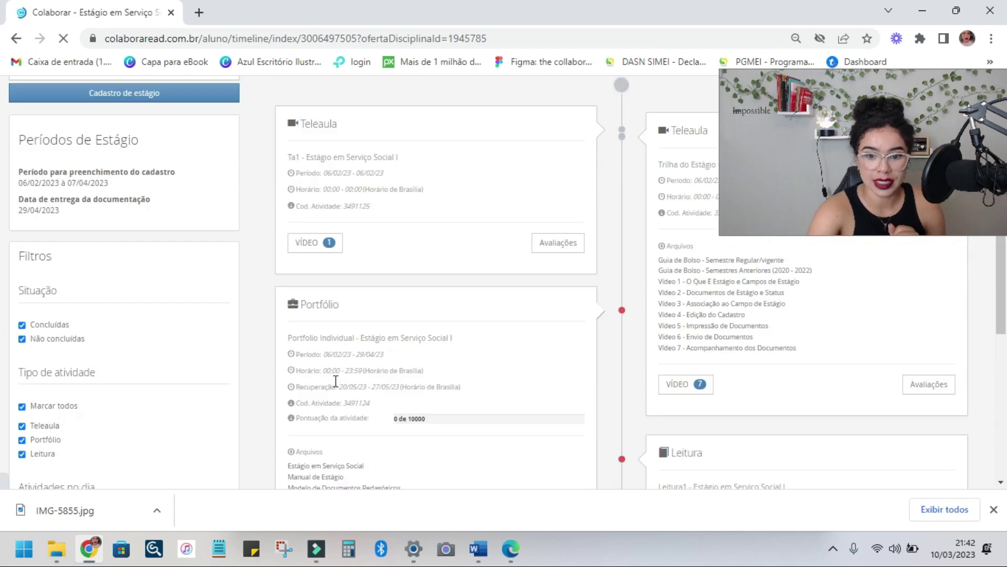
scroll(315, 407, down, 4)
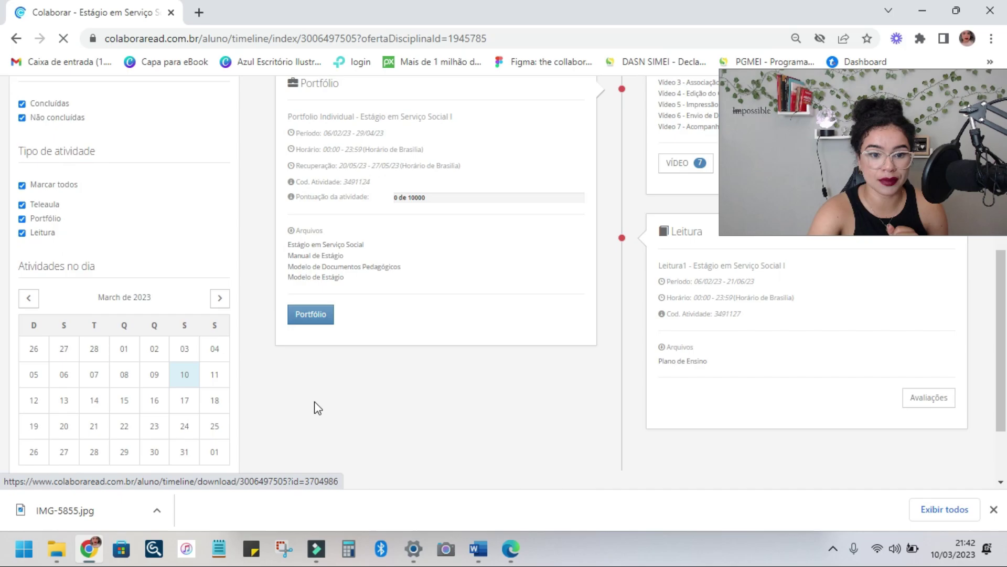
click(325, 266)
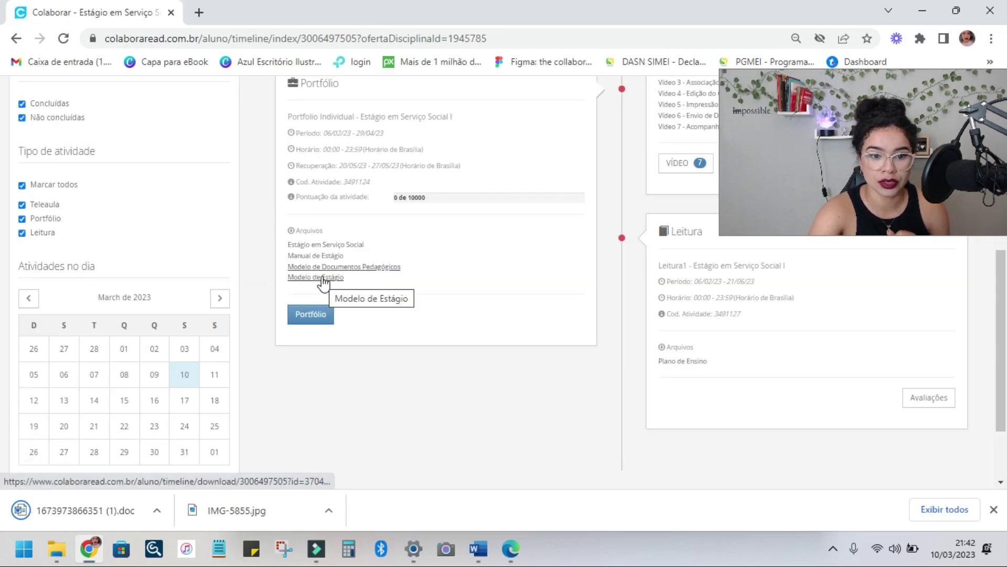
click(322, 282)
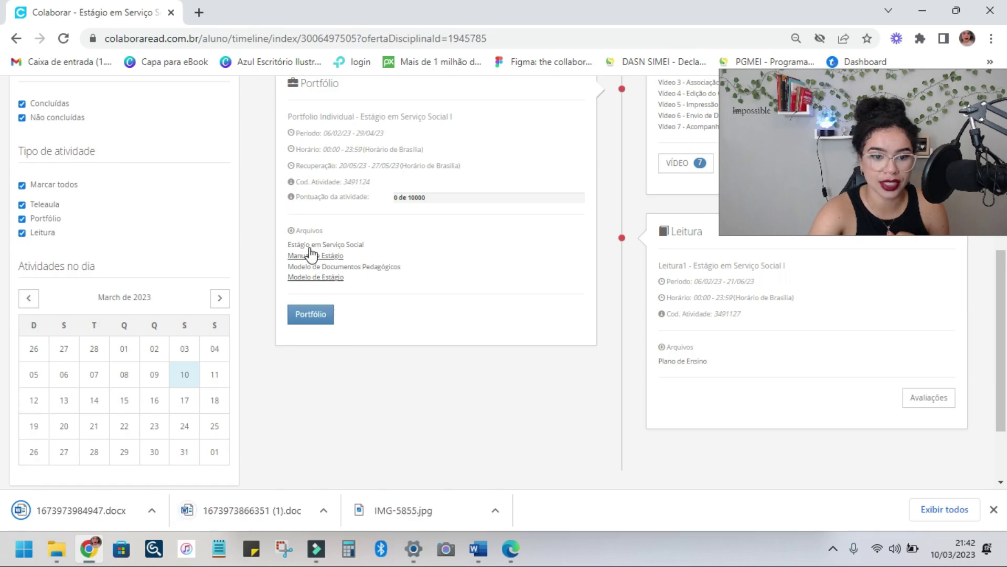
click(320, 257)
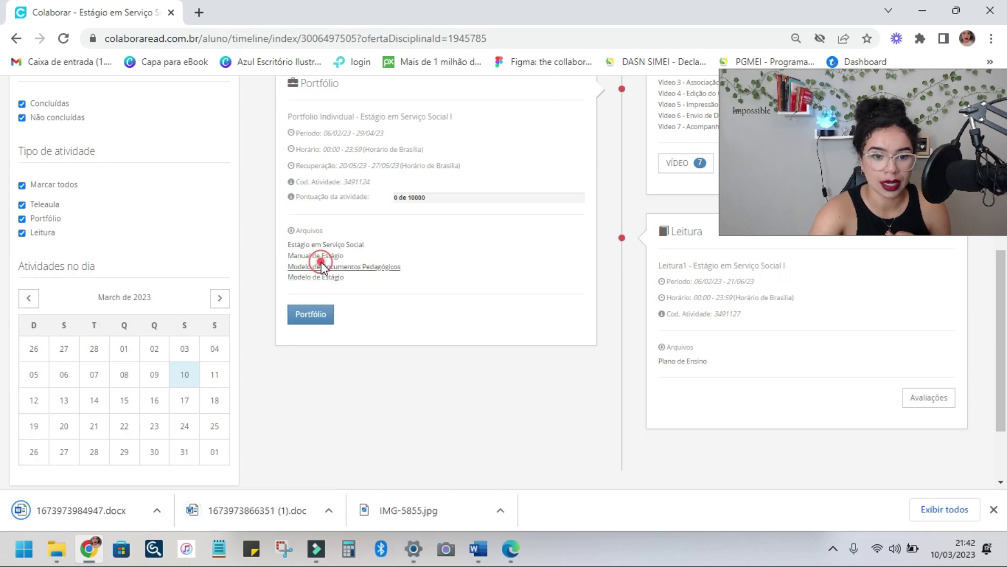
click(317, 252)
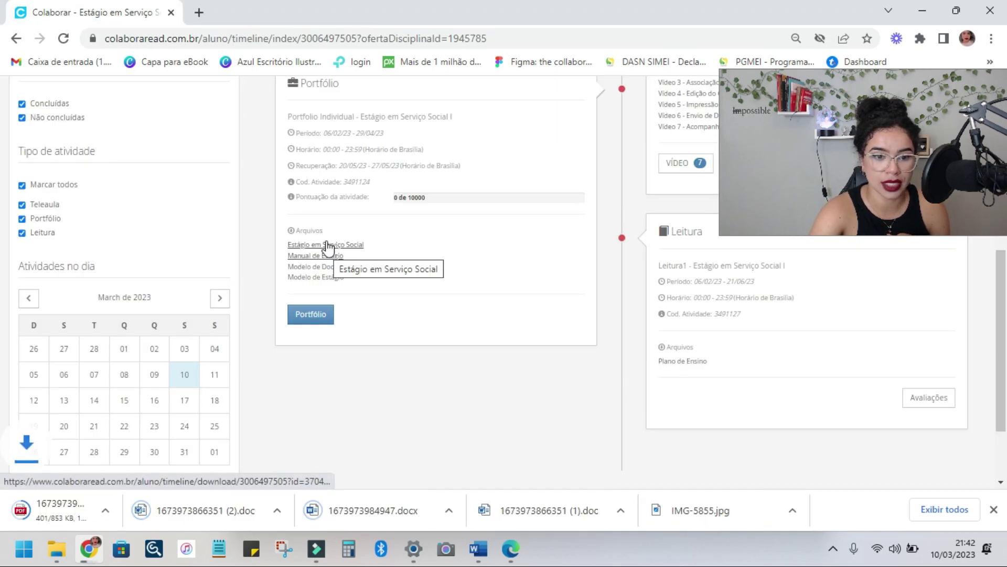
click(326, 242)
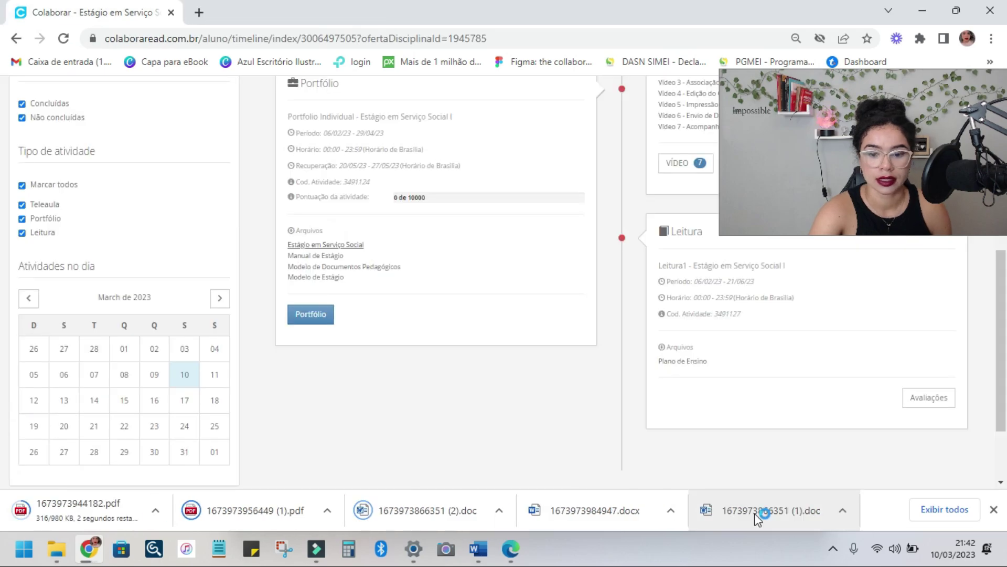
click(760, 514)
click(611, 515)
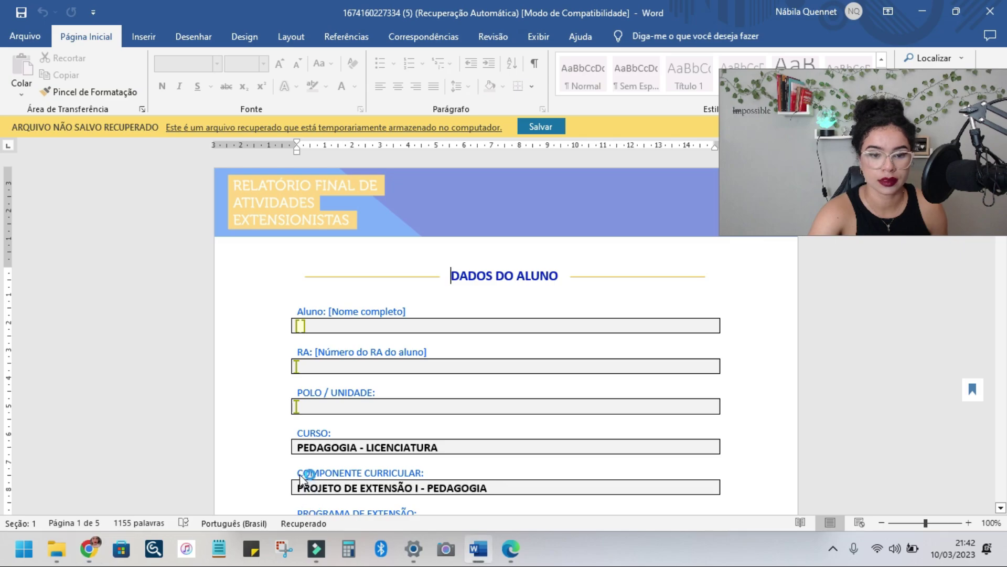
scroll(454, 195, down, 2)
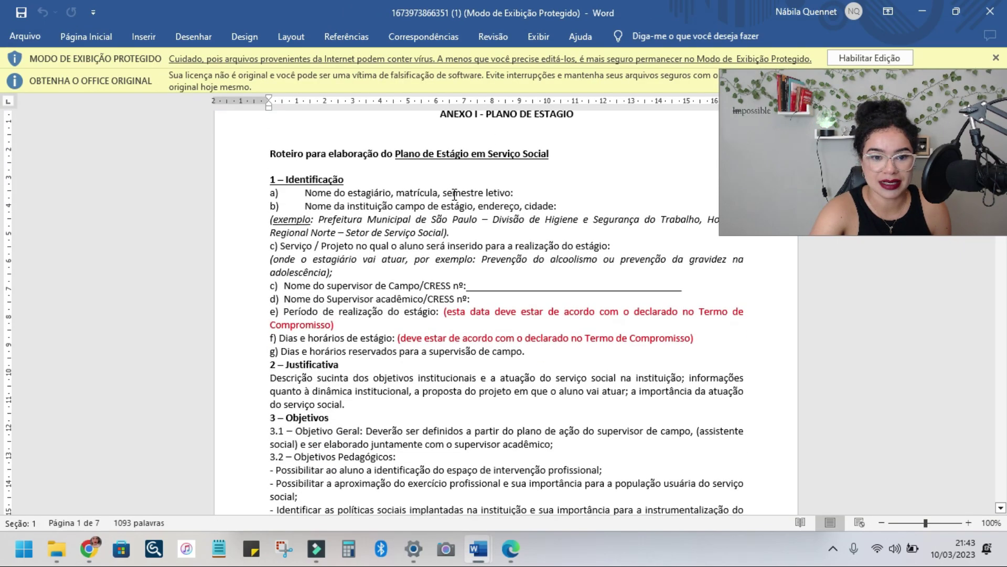
scroll(397, 194, down, 3)
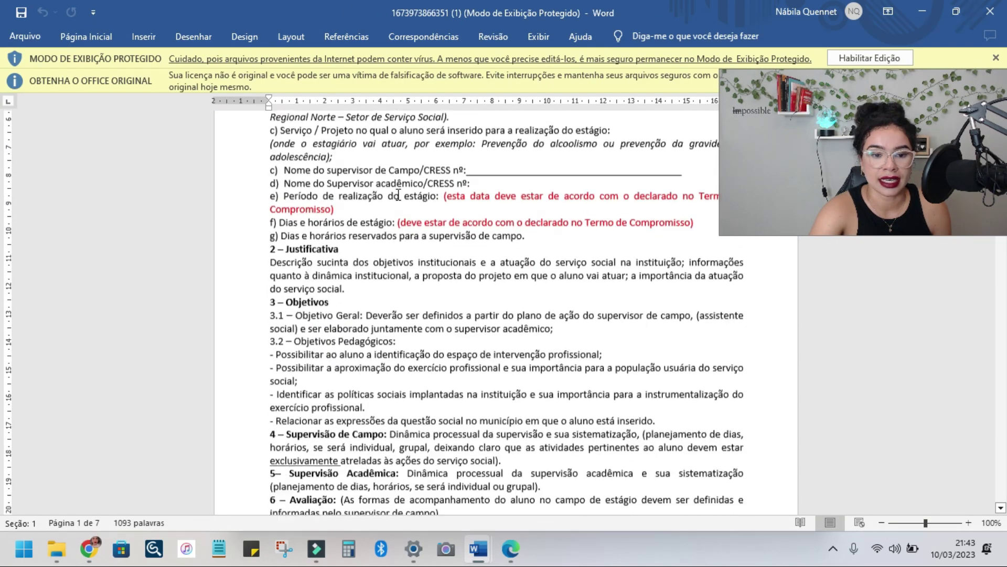
scroll(382, 268, up, 5)
scroll(367, 271, down, 2)
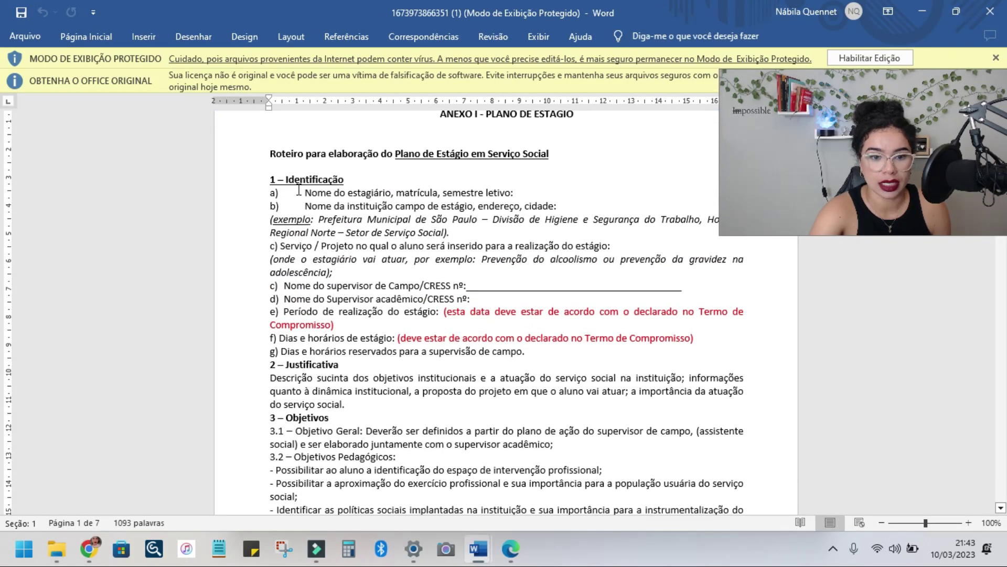
- Read the Identificação items on the intern, the host institution and the service or project in the Plano de Estágio
drag(293, 187, 510, 192)
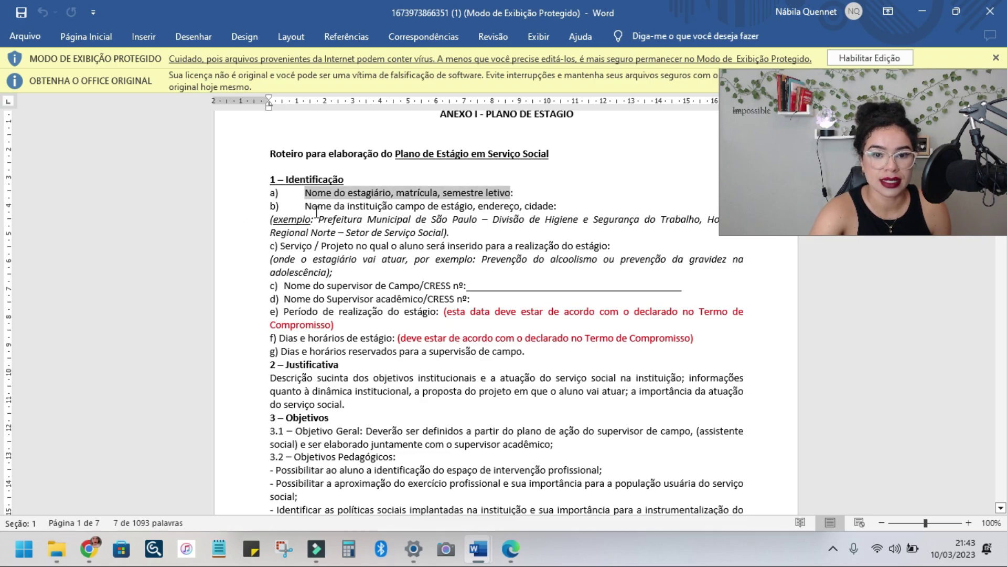
drag(307, 205, 541, 209)
scroll(540, 209, down, 1)
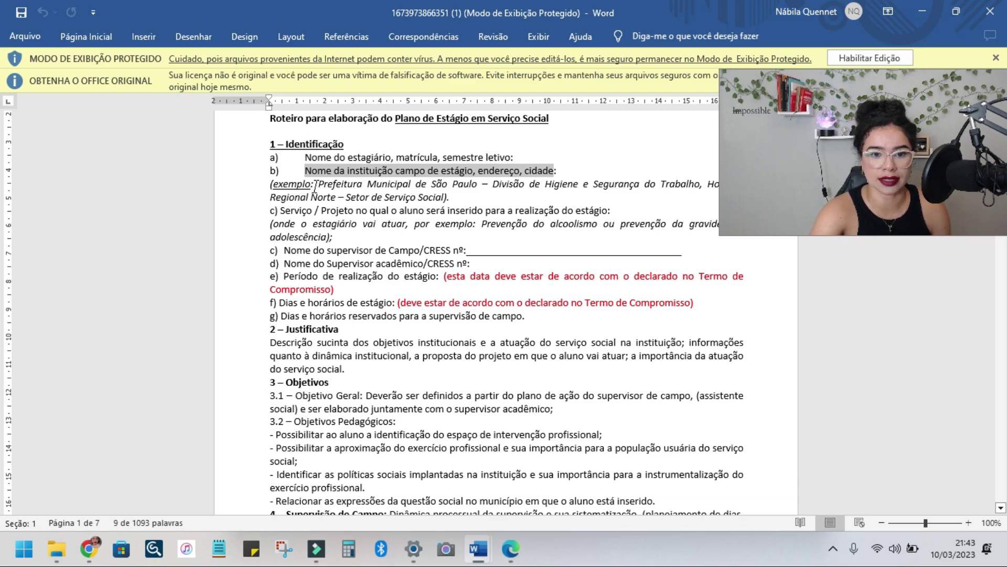
scroll(315, 189, down, 3)
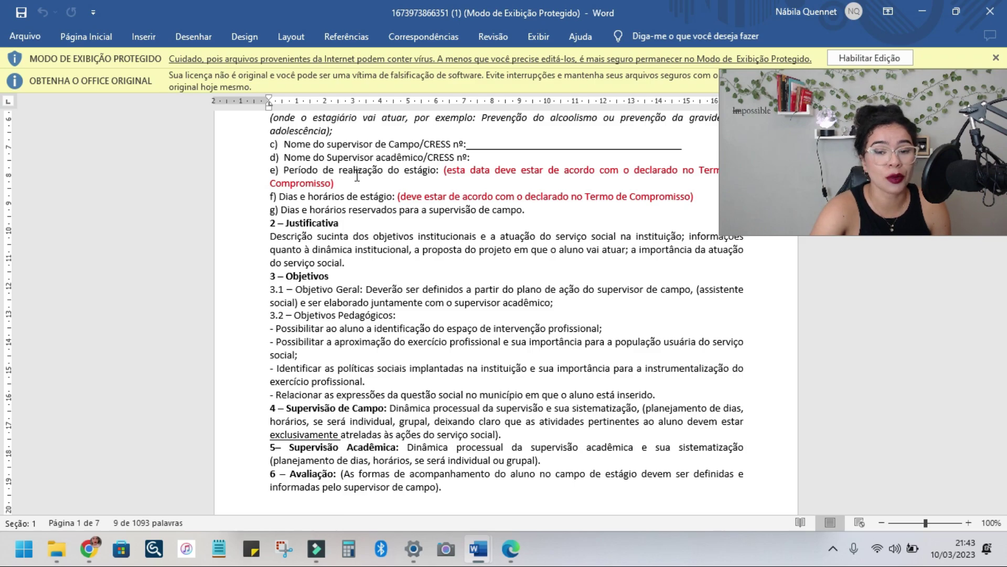
scroll(357, 176, up, 2)
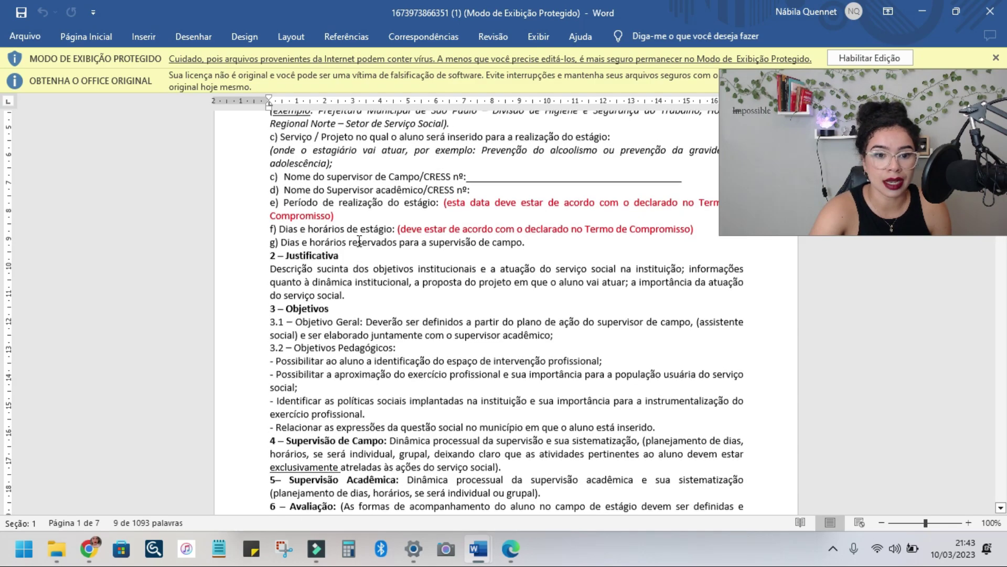
scroll(355, 242, up, 2)
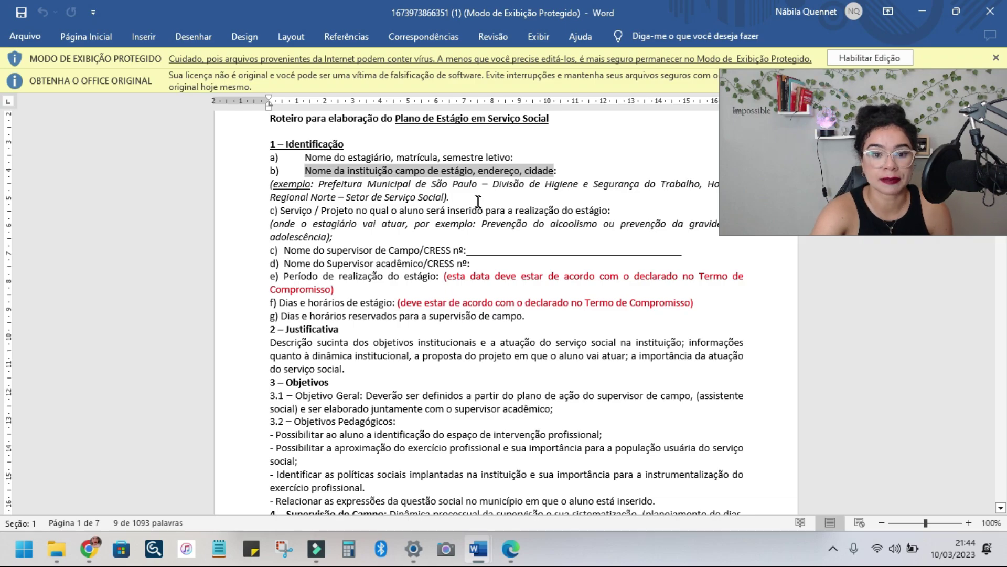
scroll(336, 207, down, 1)
scroll(237, 208, down, 2)
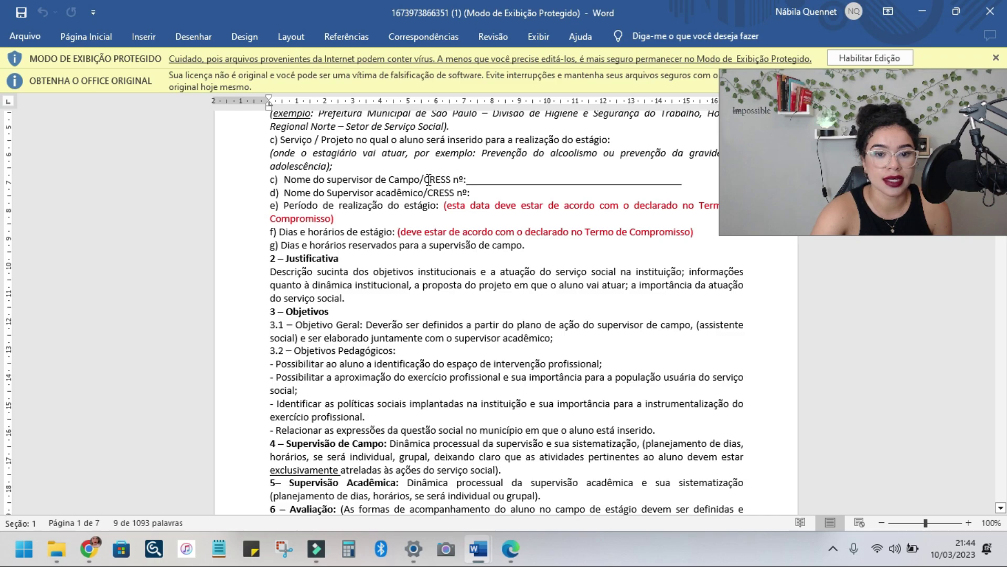
- Examine the Identificação items on supervisors and CRESS numbers, internship period and schedule, continuing to the Justificativa section
drag(424, 179, 471, 184)
click(420, 195)
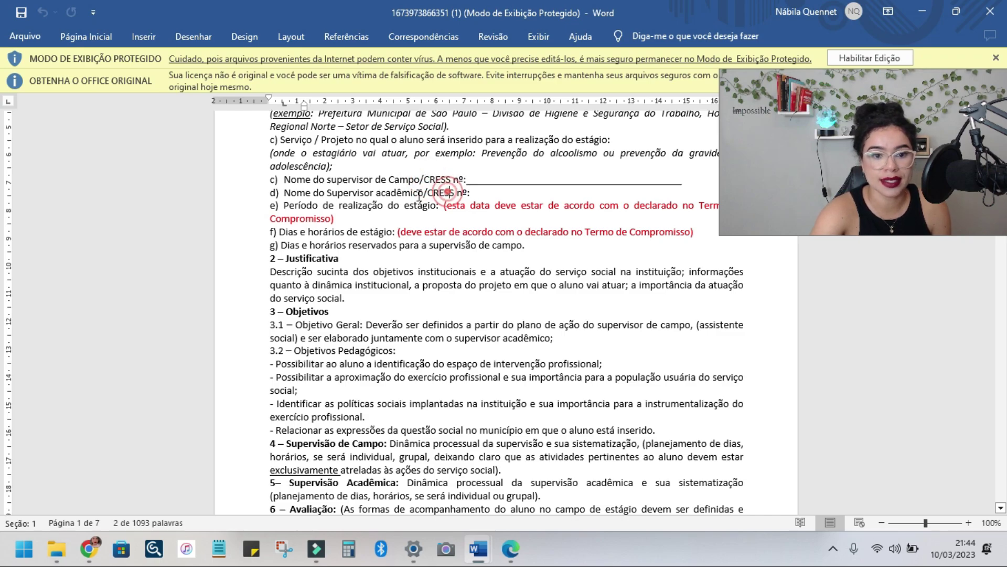
drag(284, 193, 478, 194)
click(493, 196)
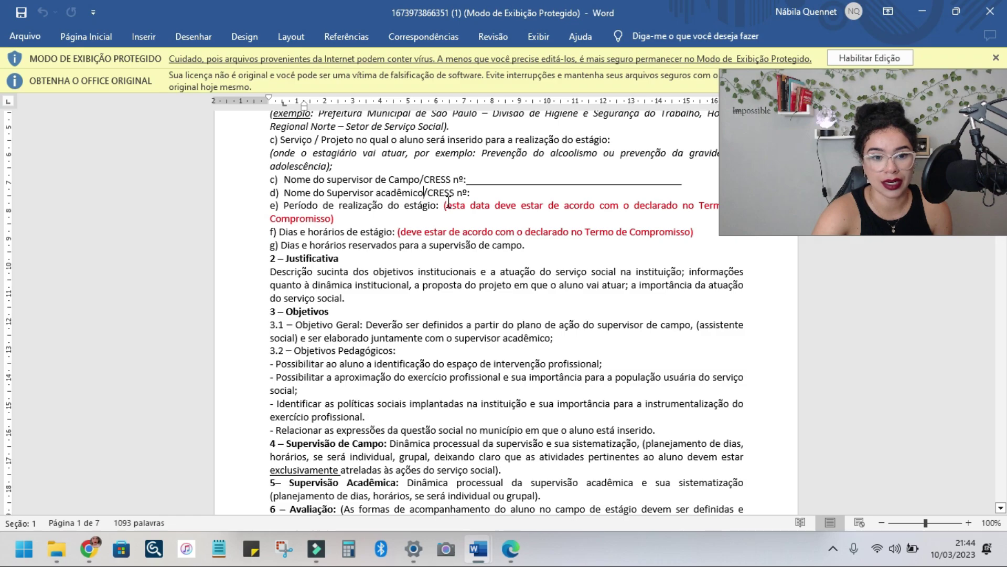
double_click(450, 204)
click(450, 205)
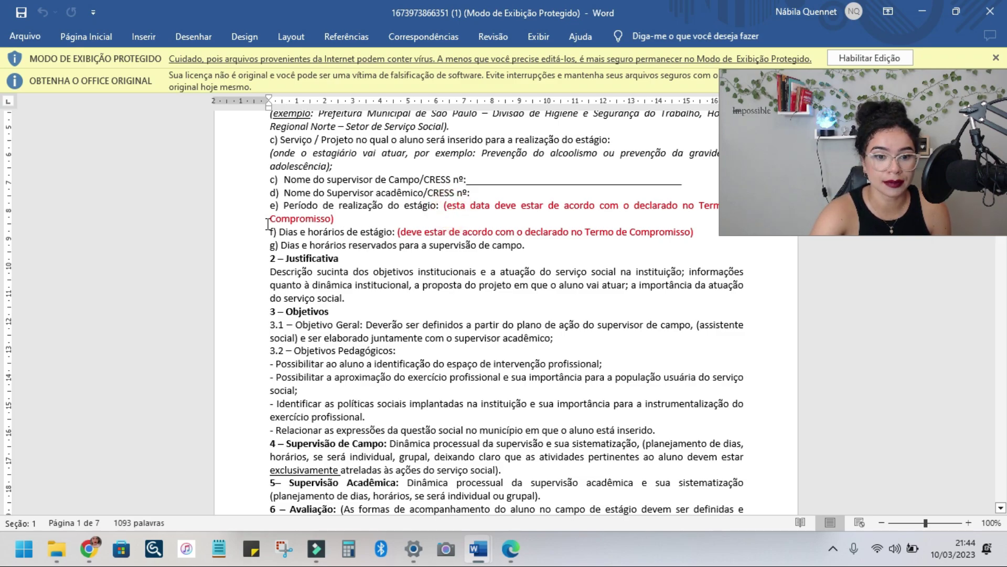
drag(398, 231, 584, 233)
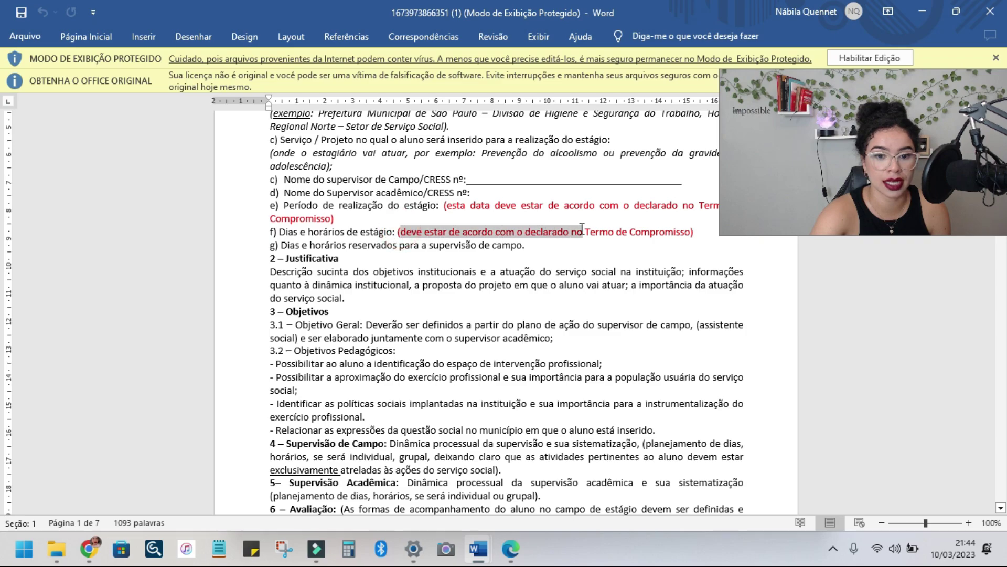
scroll(472, 242, down, 1)
scroll(315, 219, down, 1)
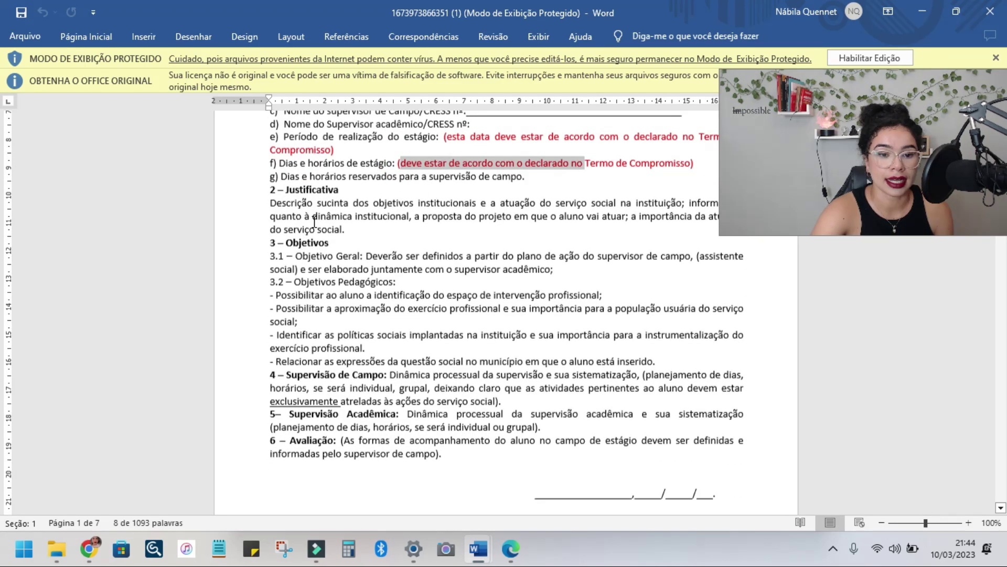
- Read the Justificativa section and the Objetivo Geral and Objetivos Pedagógicos items of the Plano de Estágio
drag(271, 201, 512, 216)
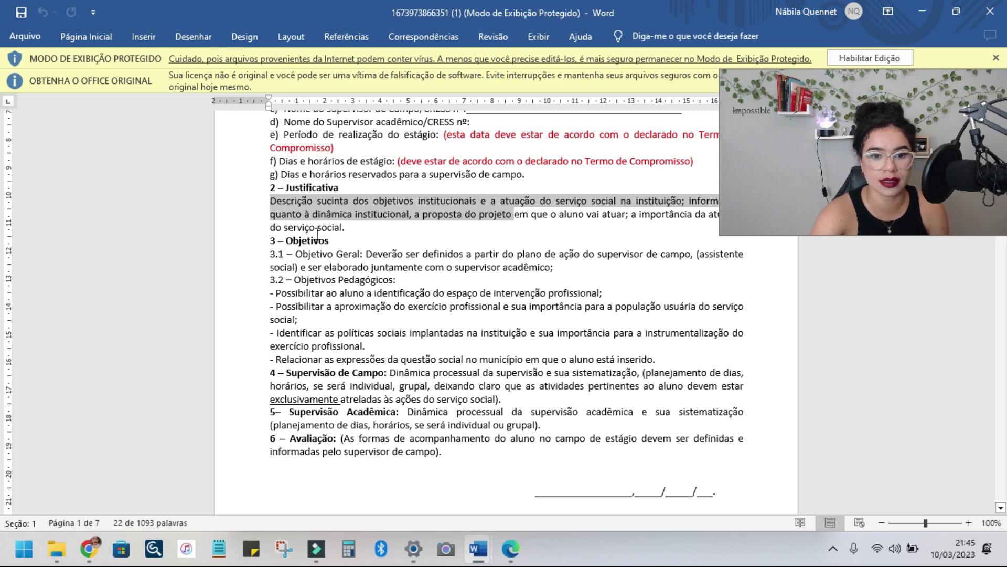
scroll(341, 251, down, 1)
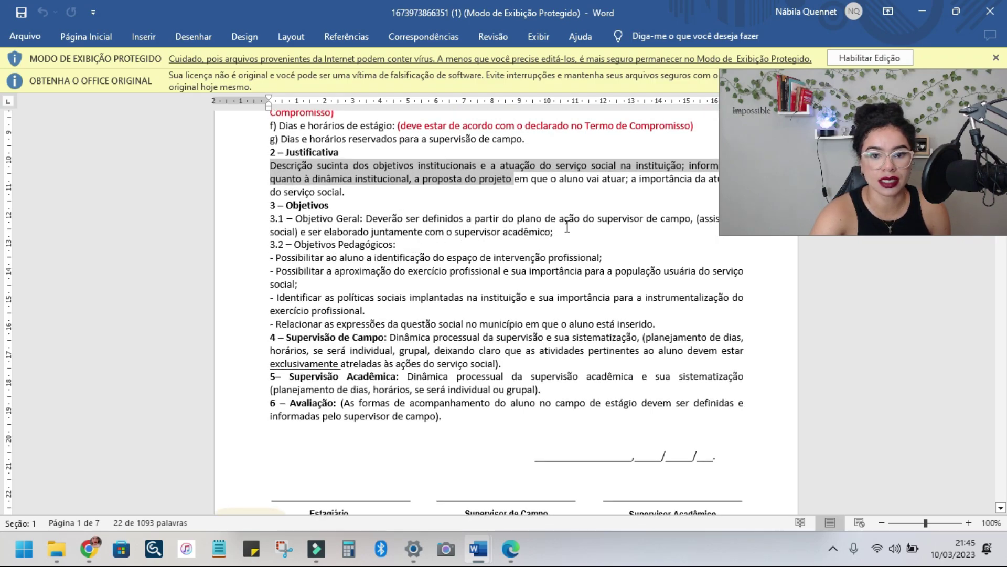
scroll(672, 267, up, 1)
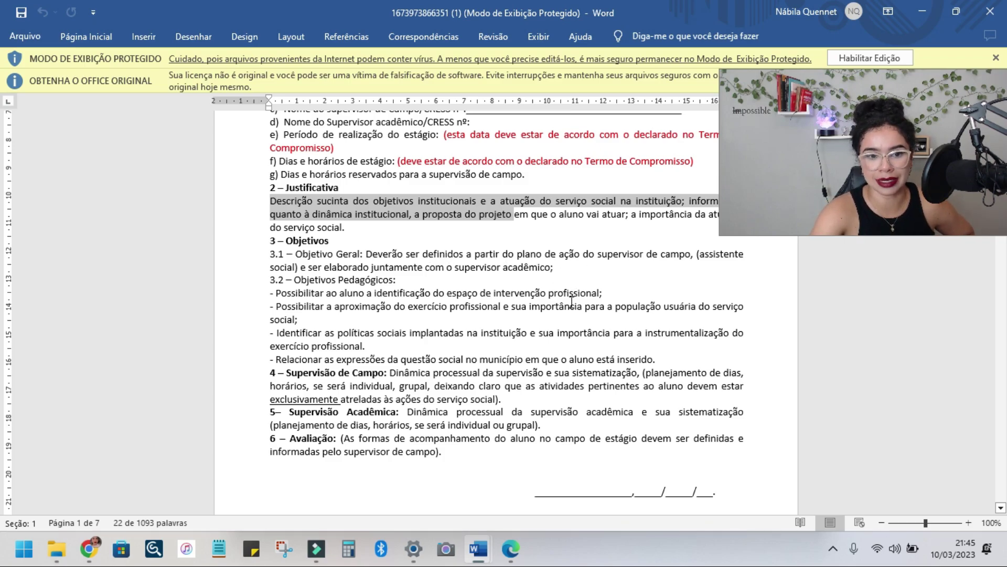
scroll(411, 295, down, 1)
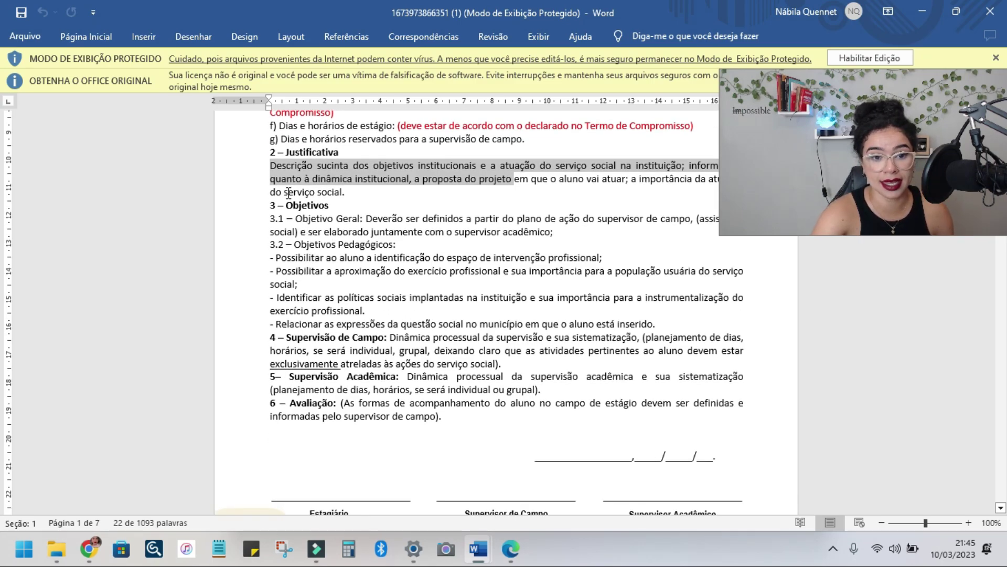
drag(295, 218, 406, 219)
click(341, 247)
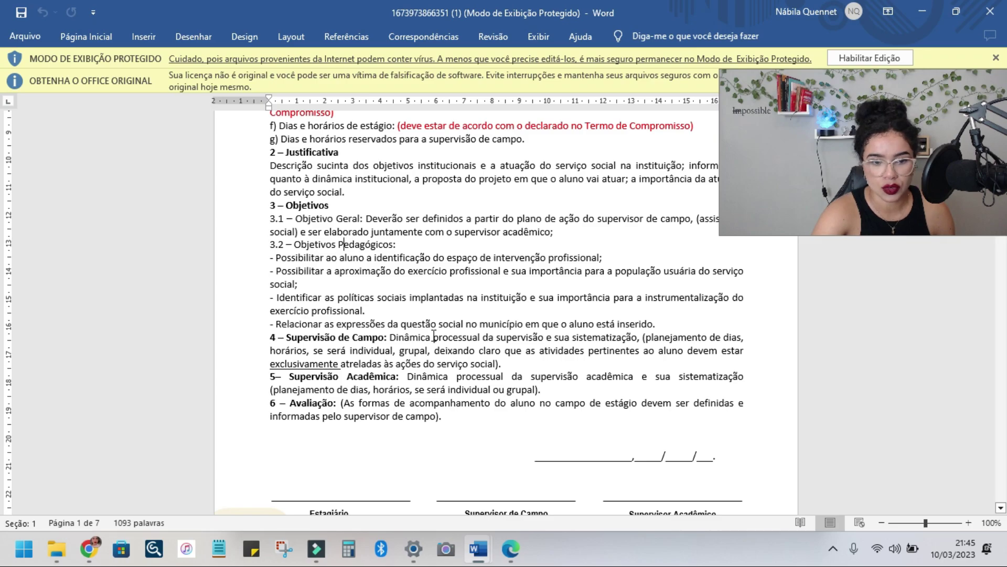
- Examine the Supervisão de Campo section of the Plano de Estágio, including how supervision dynamics, days and schedules must be described
scroll(434, 334, down, 1)
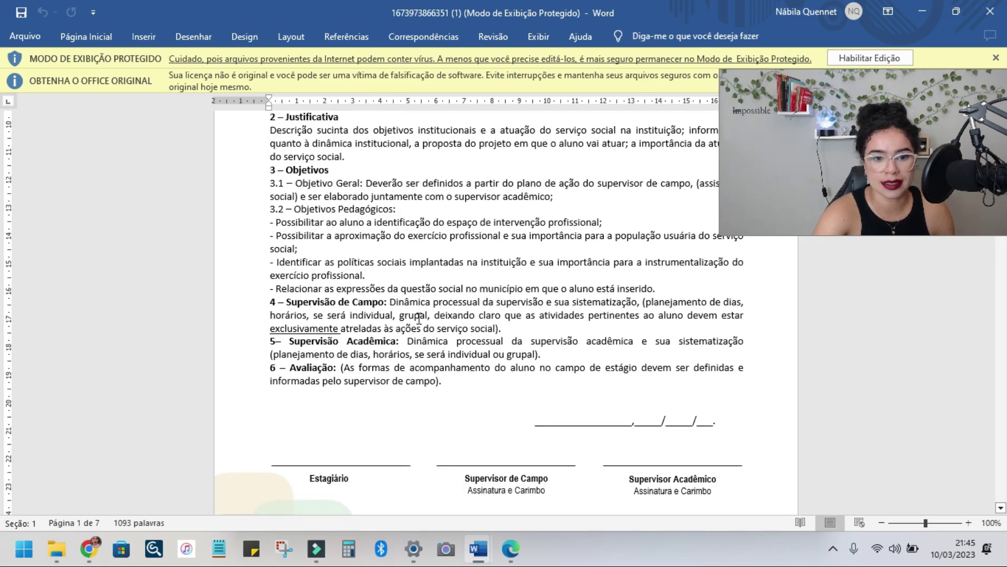
click(409, 303)
scroll(293, 284, down, 1)
drag(283, 267, 383, 268)
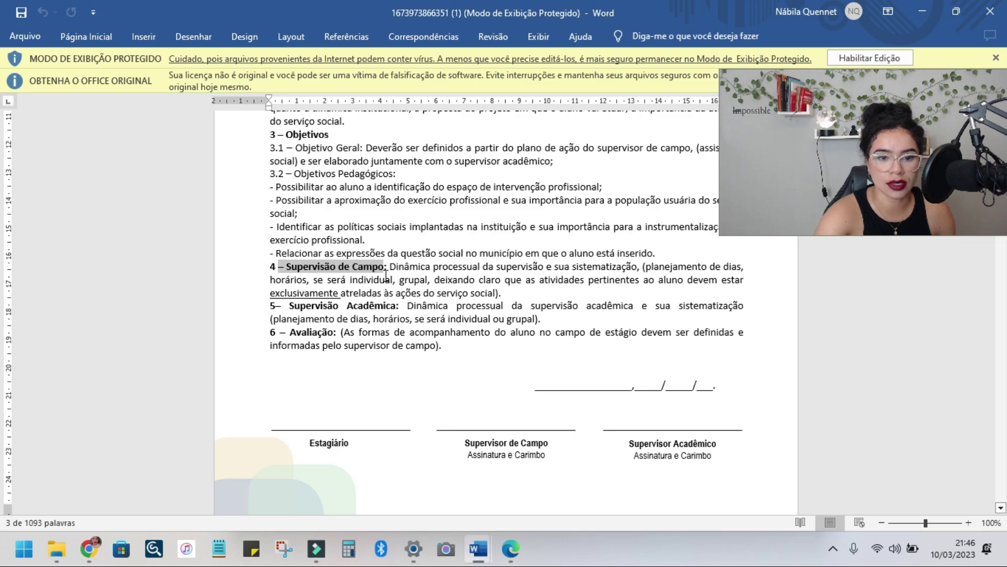
click(562, 286)
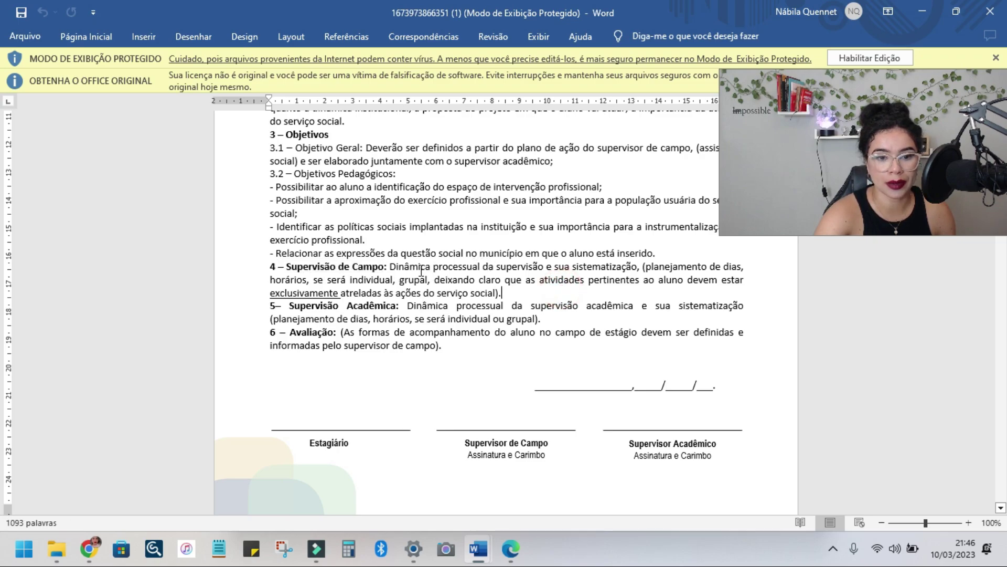
drag(398, 267, 500, 294)
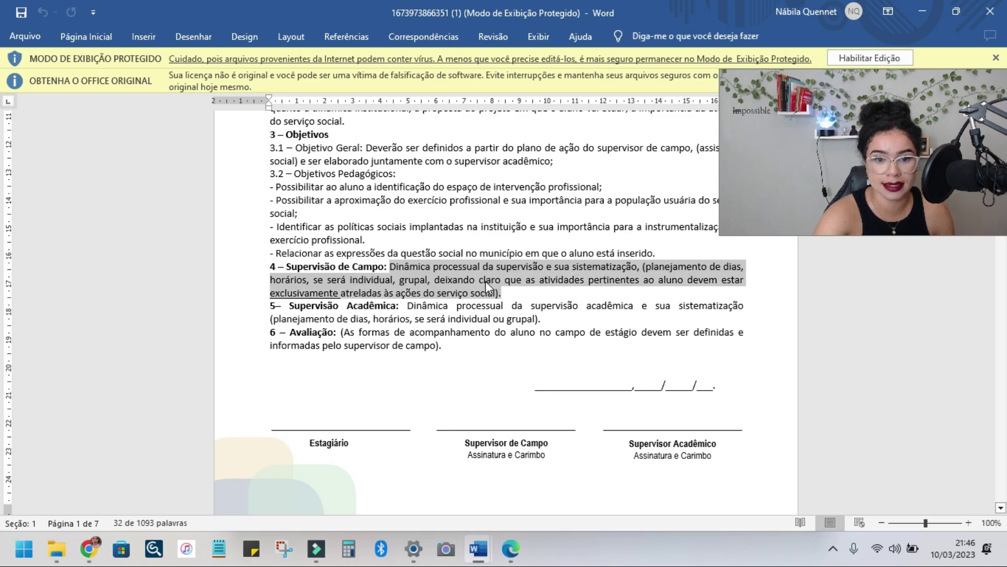
click(447, 273)
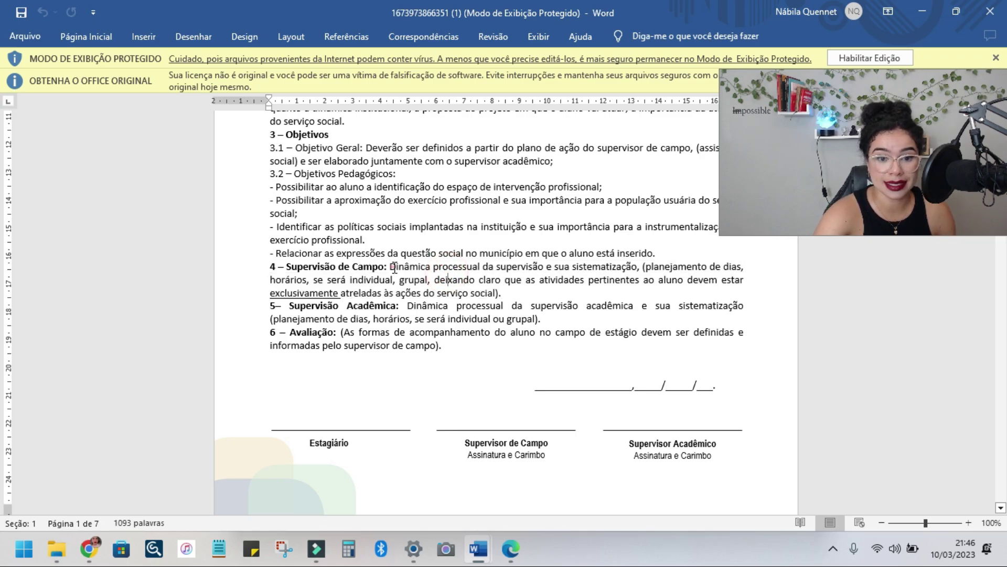
drag(391, 267, 510, 267)
click(470, 268)
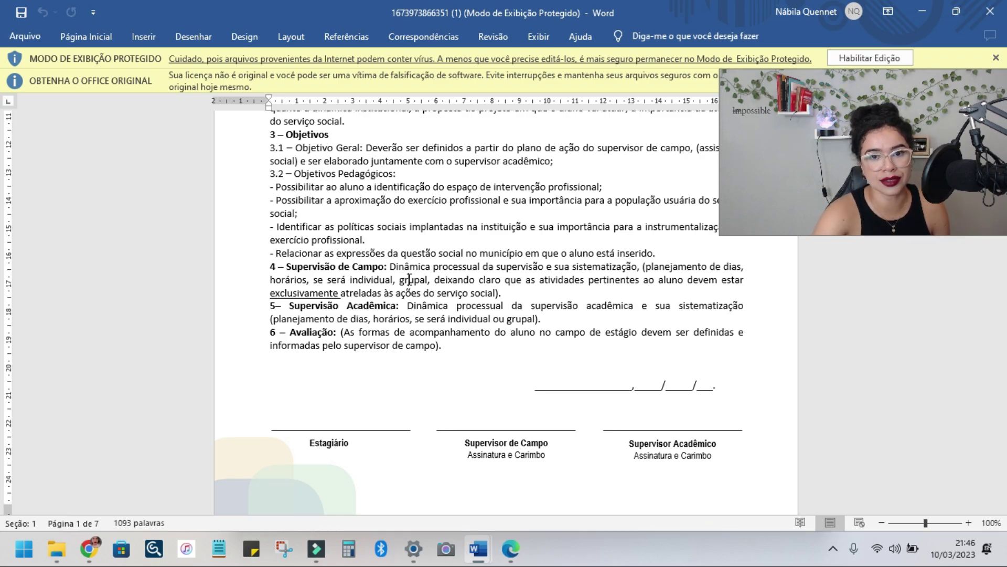
- Review the end of the Plano de Estágio, from Supervisão Acadêmica and Avaliação to the date line and the three signature fields
scroll(409, 279, down, 1)
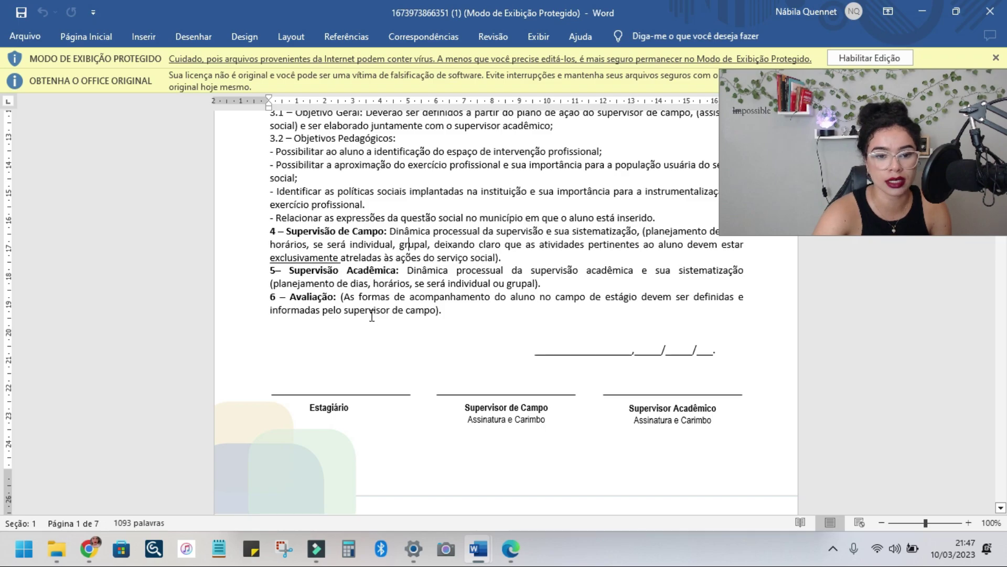
scroll(372, 315, down, 1)
scroll(427, 275, down, 1)
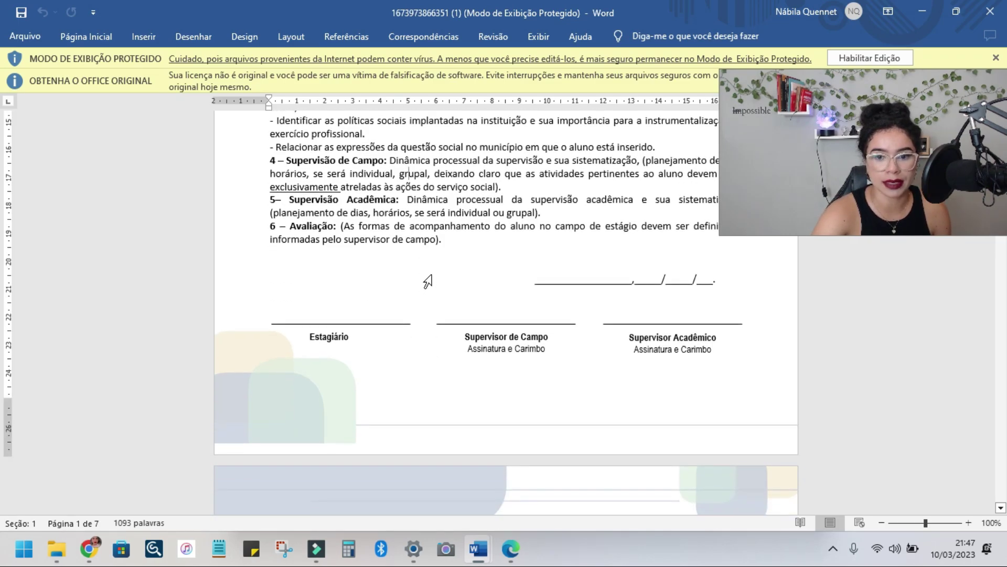
scroll(427, 281, down, 1)
click(317, 284)
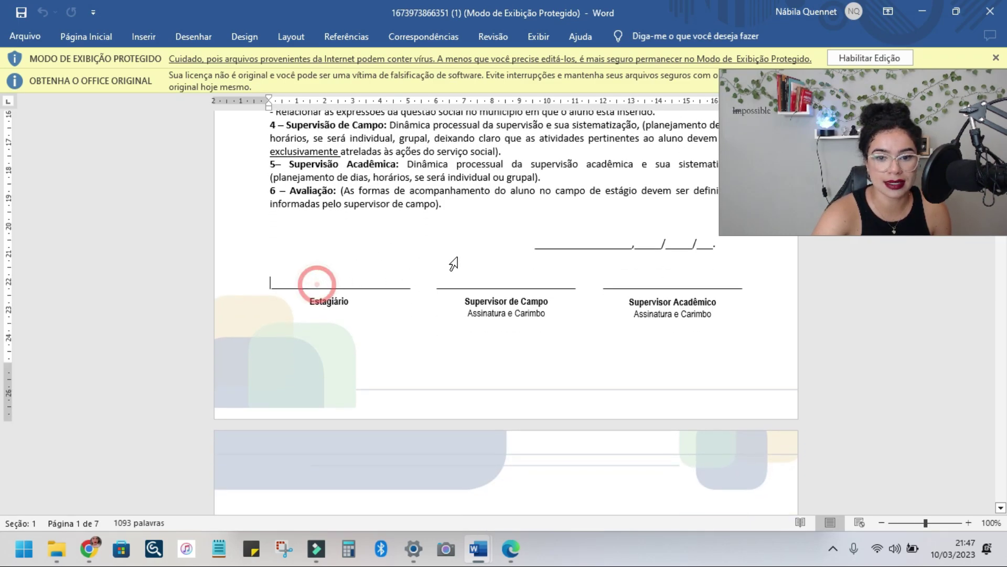
click(557, 239)
click(483, 288)
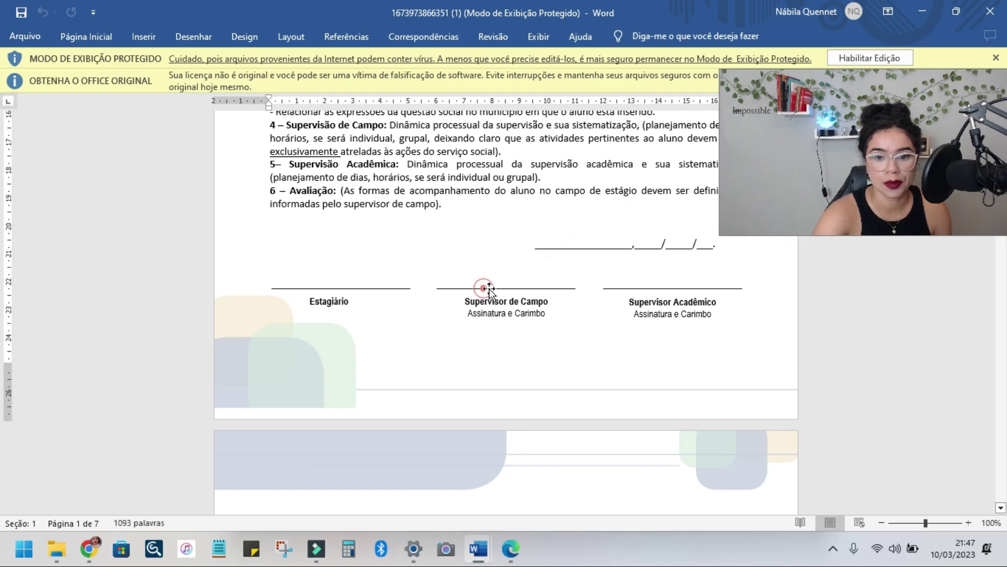
click(629, 281)
scroll(625, 290, down, 6)
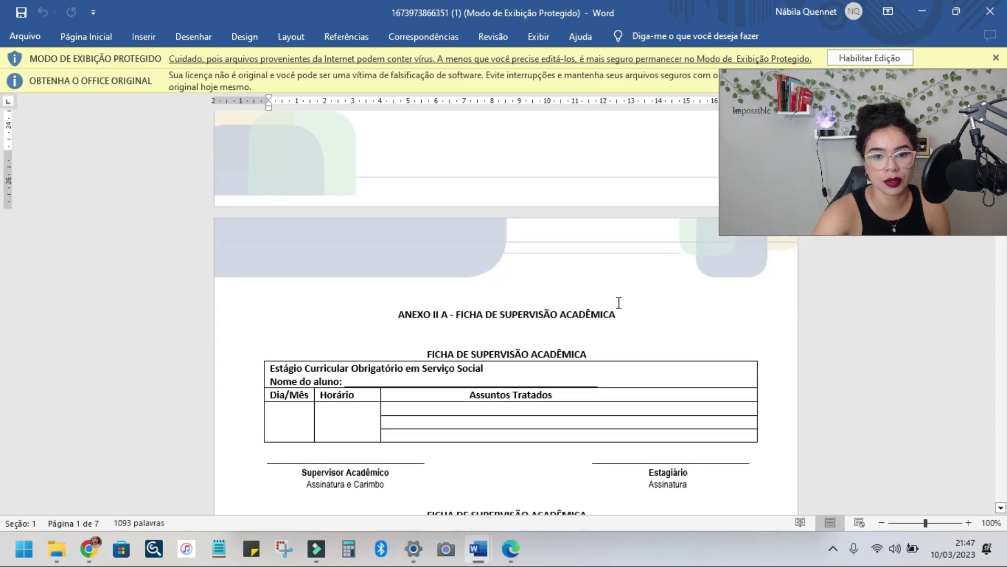
scroll(619, 303, down, 1)
scroll(596, 303, up, 5)
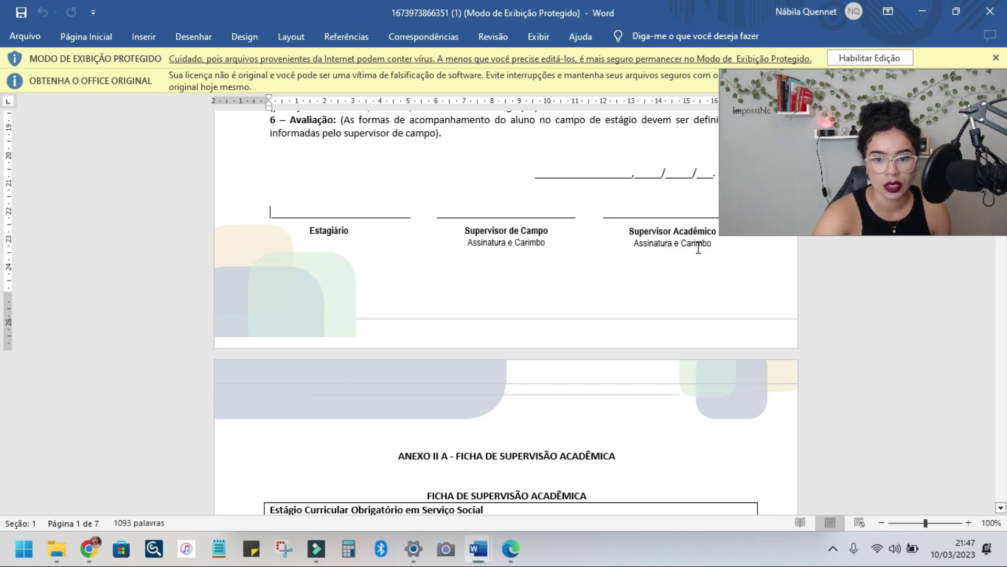
click(487, 258)
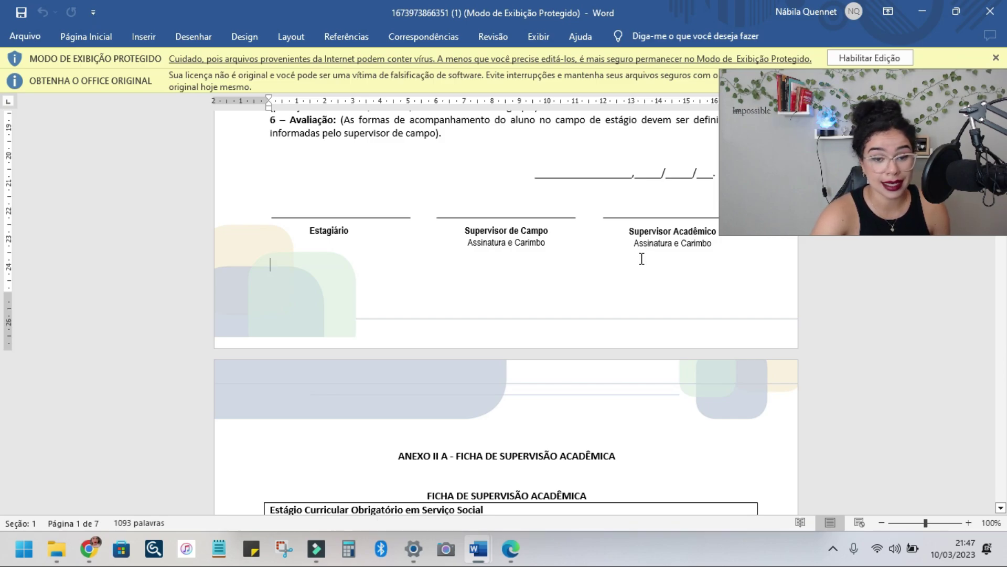
- Look through the Anexo II A Ficha de Supervisão Acadêmica forms, checking the Dia/Mês, Horário and Assuntos Tratados columns
scroll(623, 248, down, 9)
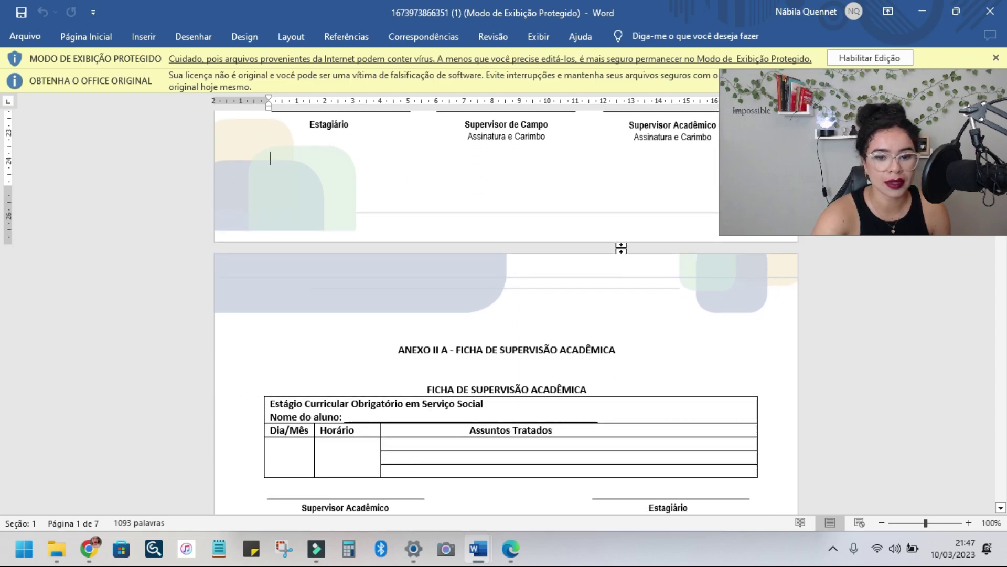
scroll(475, 266, down, 3)
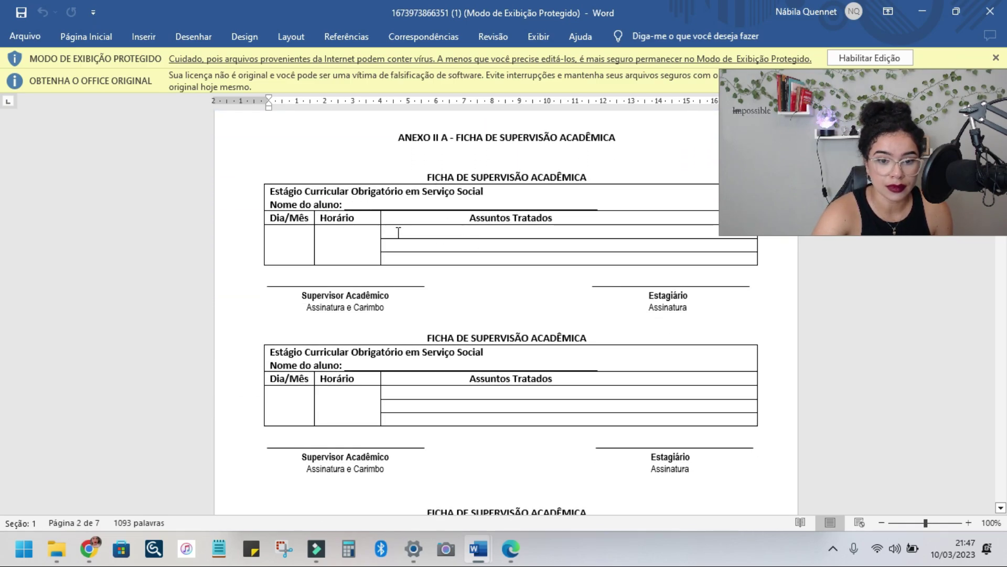
click(302, 244)
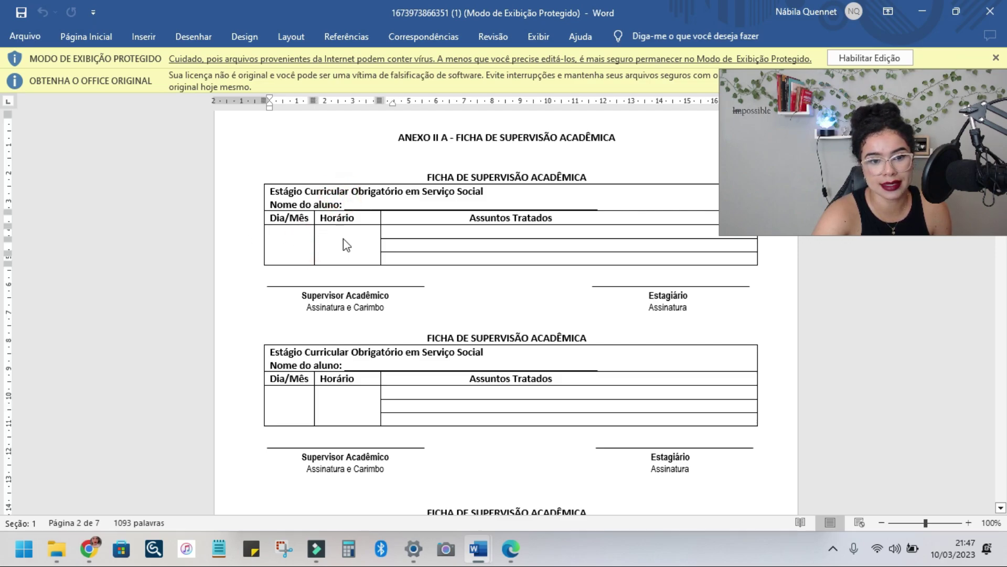
drag(342, 236, 440, 243)
click(439, 242)
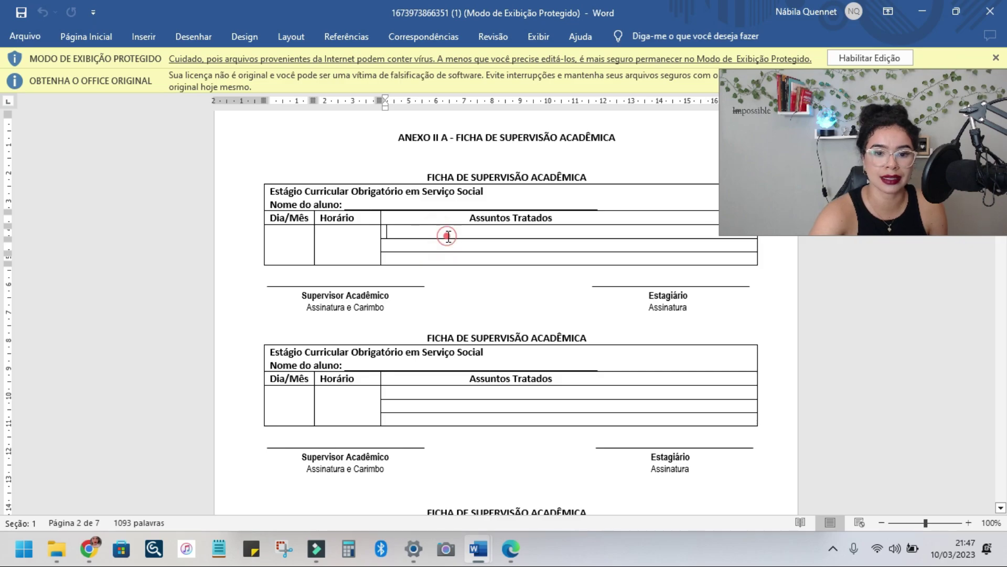
scroll(451, 257, down, 2)
scroll(462, 263, down, 5)
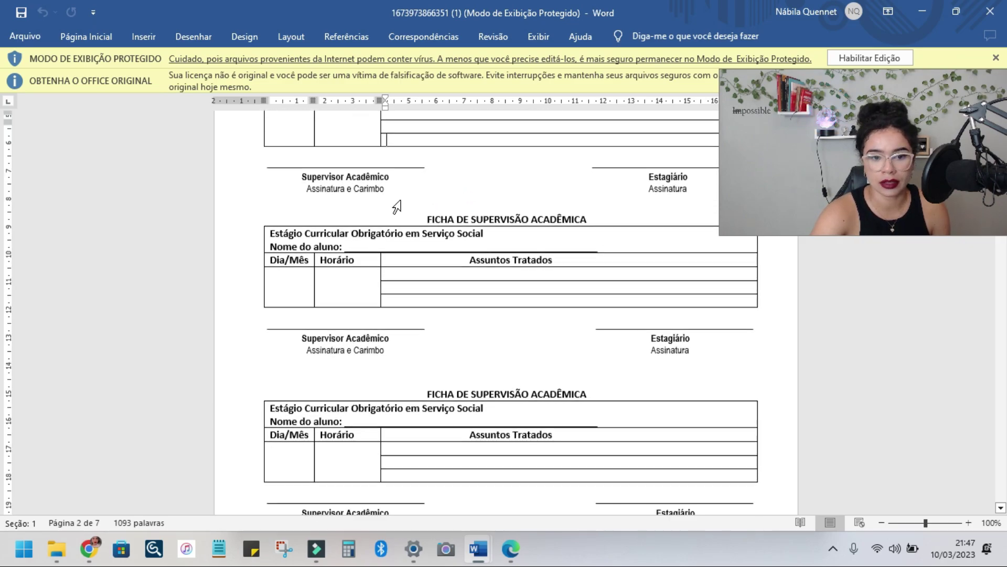
scroll(513, 236, down, 12)
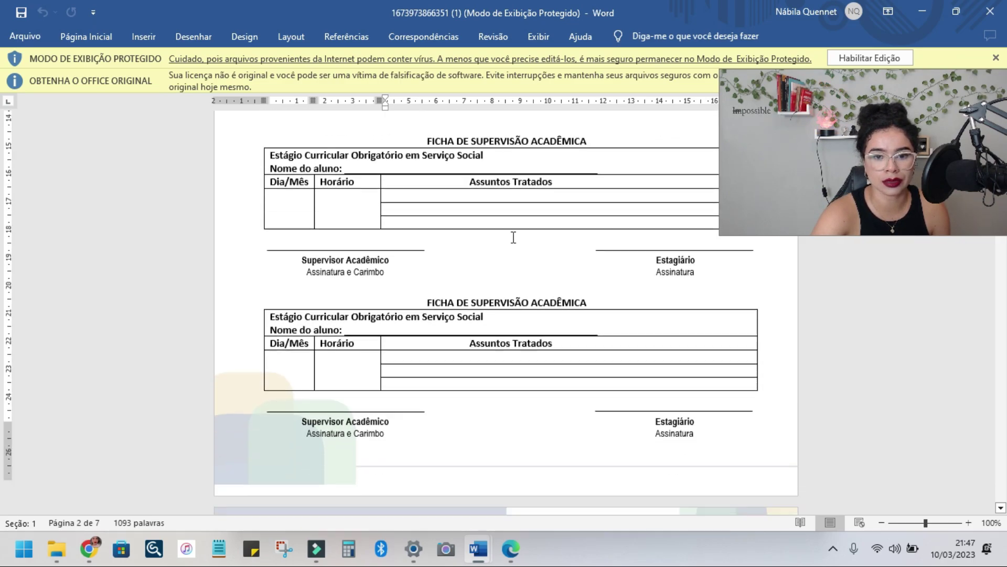
- Compare the Anexo II B Ficha de Supervisão de Campo with the Ficha de Supervisão Acadêmica, focusing on the Assuntos Tratados rows
scroll(504, 248, down, 5)
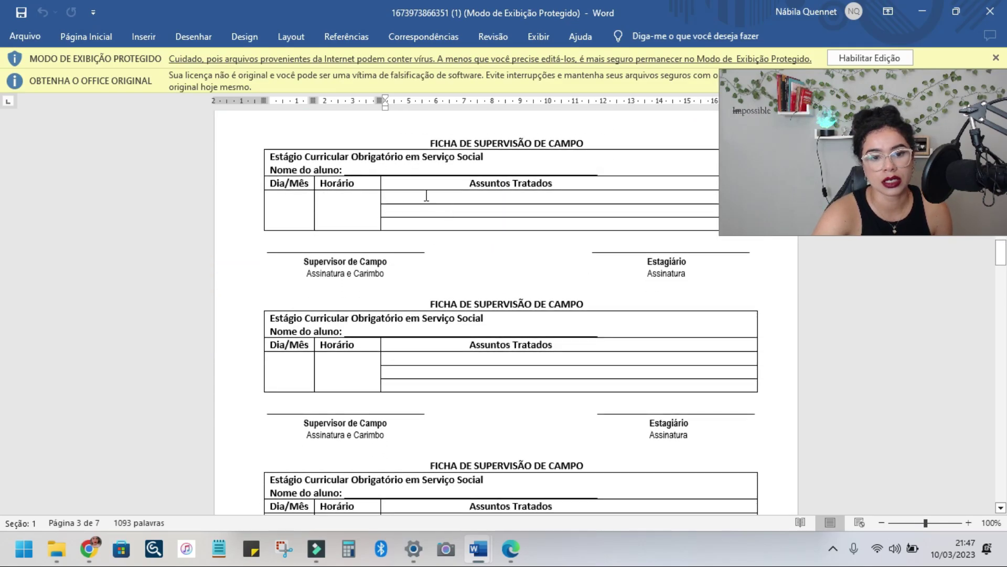
drag(418, 197, 446, 208)
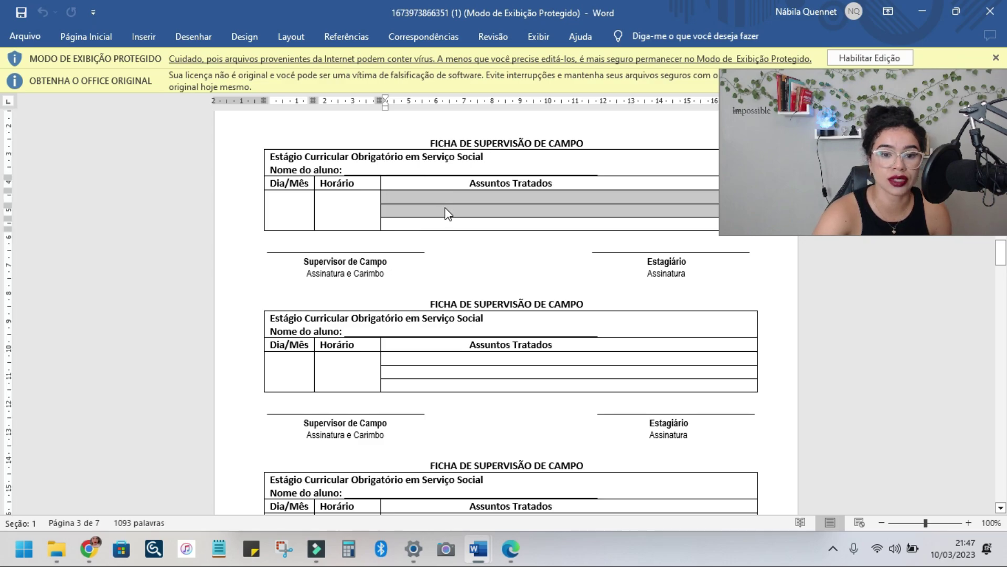
scroll(445, 210, up, 10)
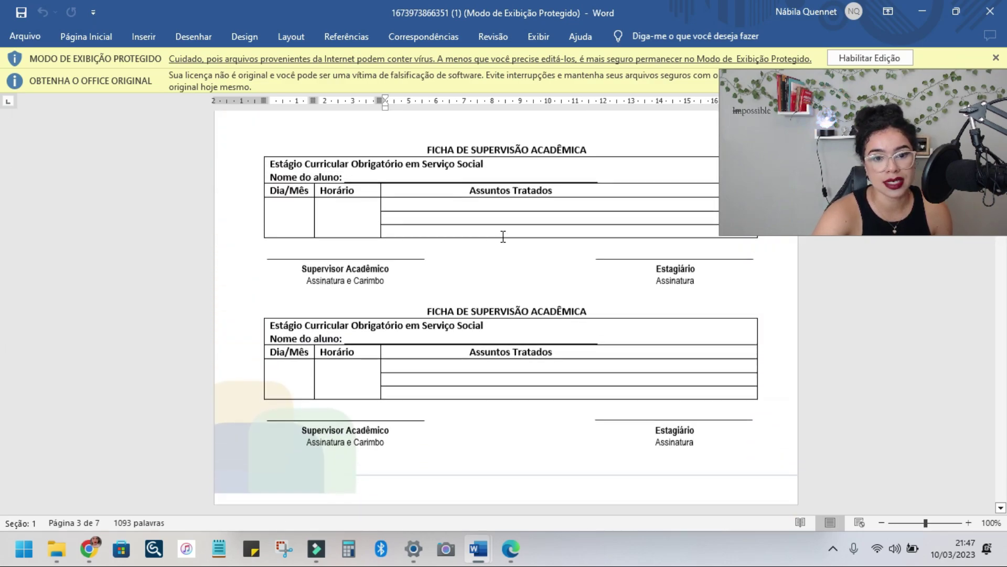
scroll(503, 237, up, 8)
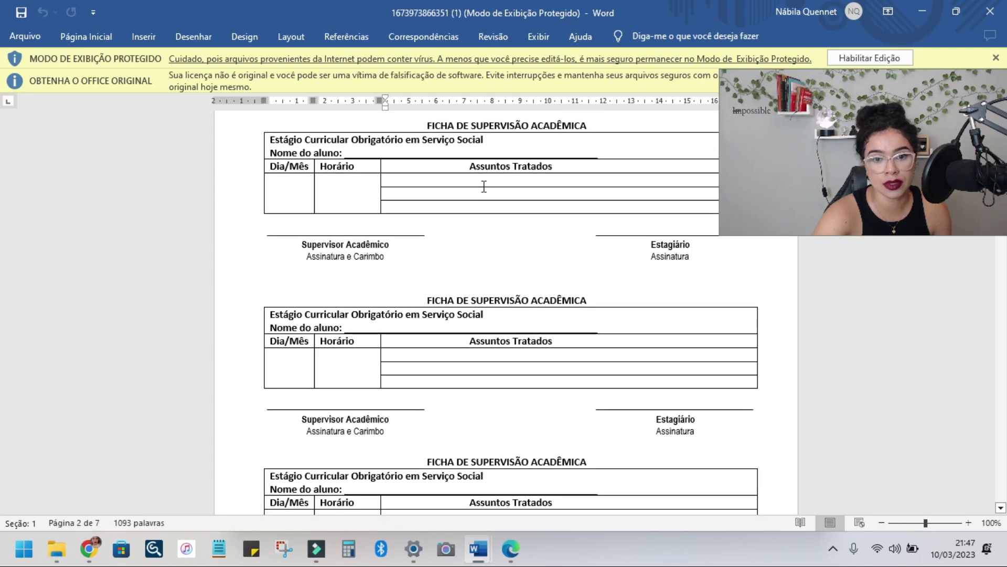
click(481, 187)
scroll(442, 224, down, 2)
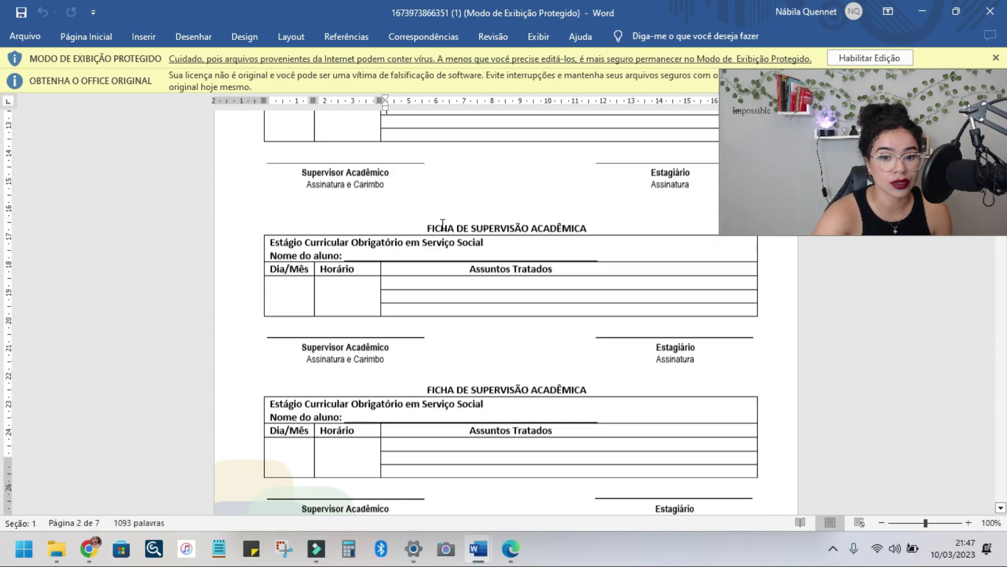
scroll(442, 225, down, 15)
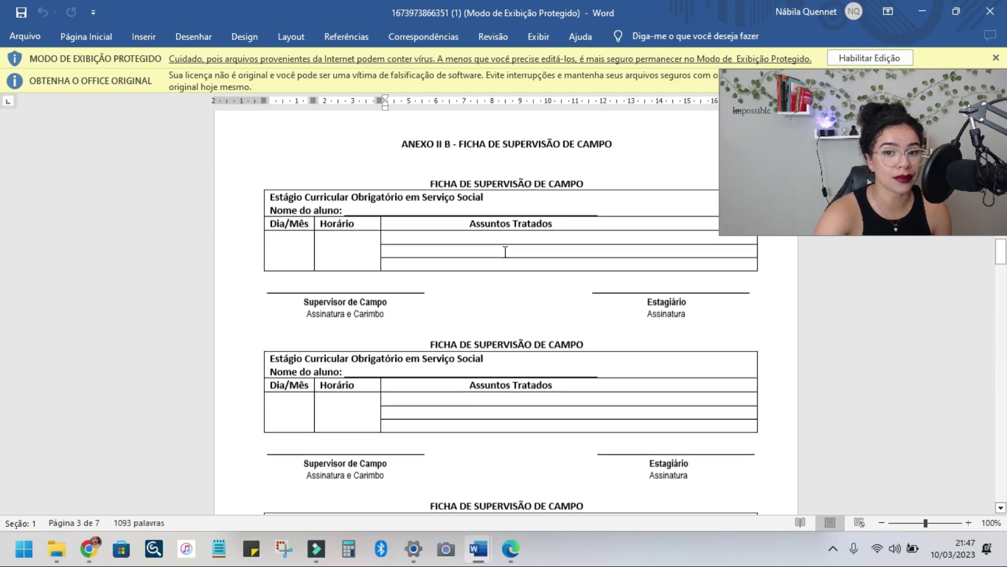
scroll(505, 252, down, 1)
drag(436, 195, 529, 211)
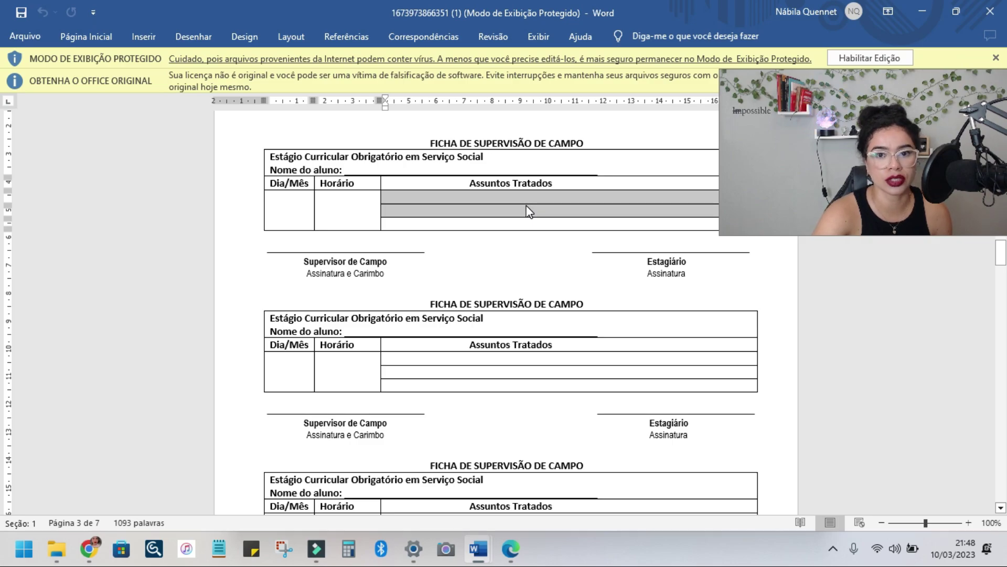
- Review the header fields of the Anexo III Ficha de Acompanhamento de Estágio, from Órgão/Instituição to the supervisors' Nº CRESS and Mês
scroll(529, 211, down, 12)
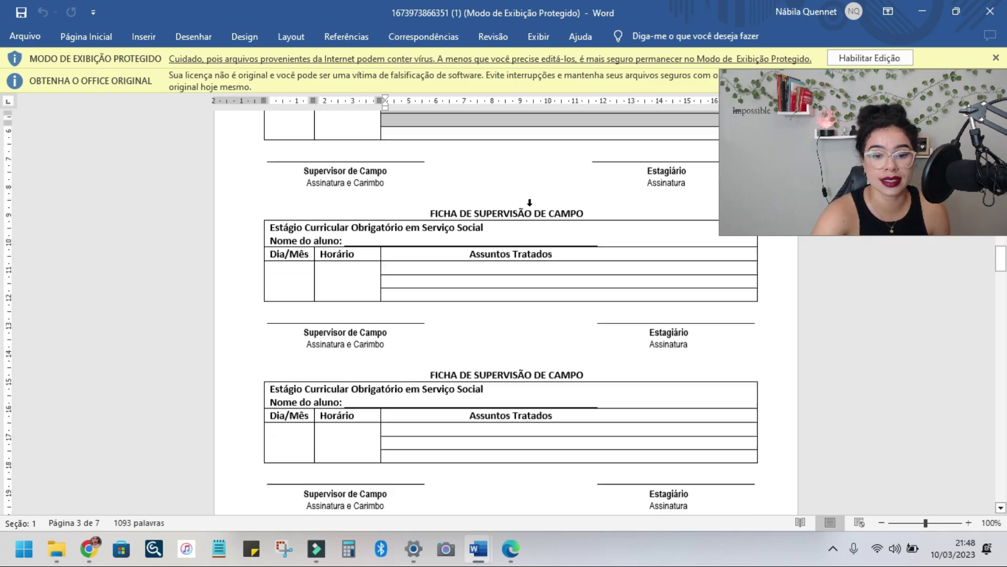
scroll(526, 190, down, 6)
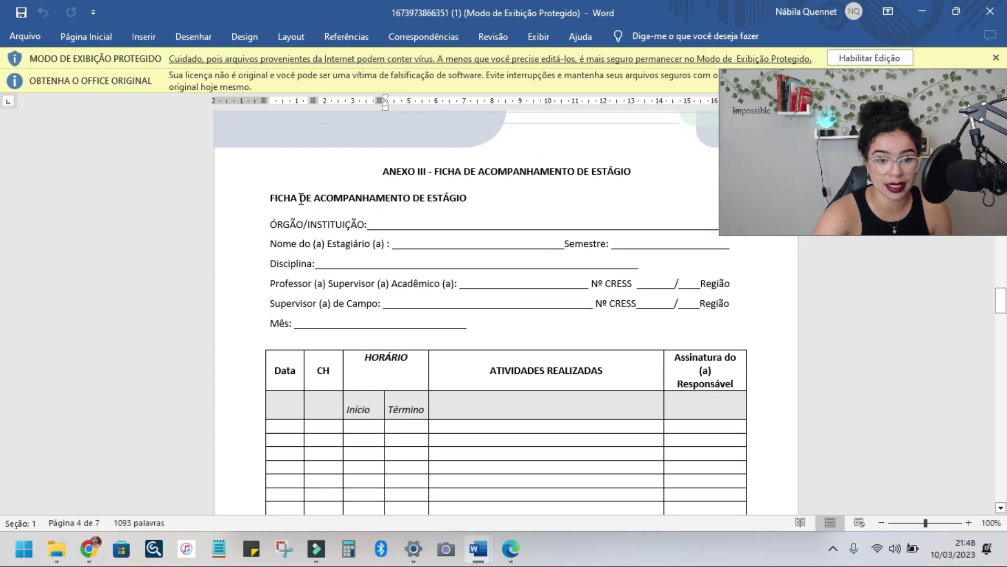
click(301, 199)
scroll(301, 198, down, 1)
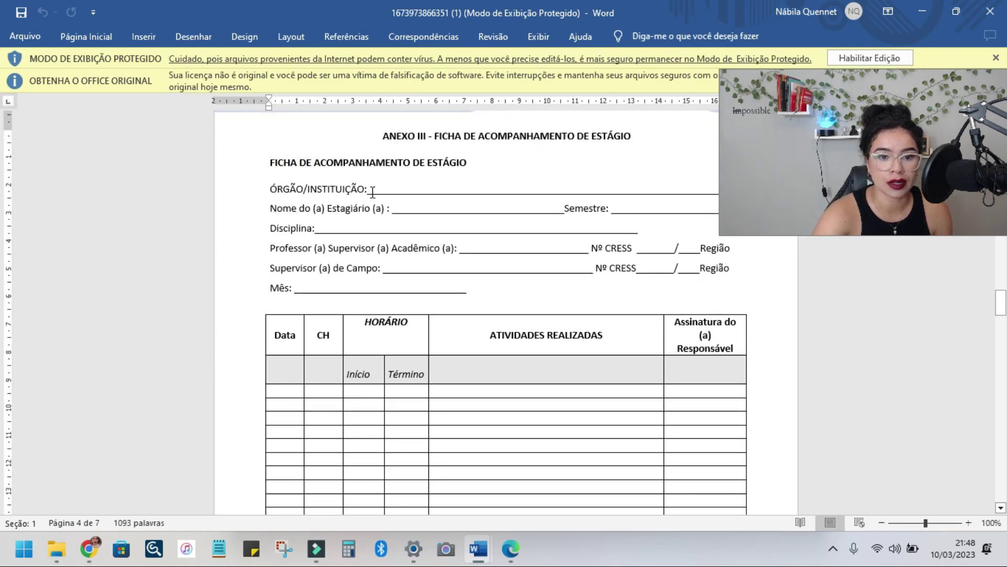
drag(373, 192, 562, 178)
click(478, 226)
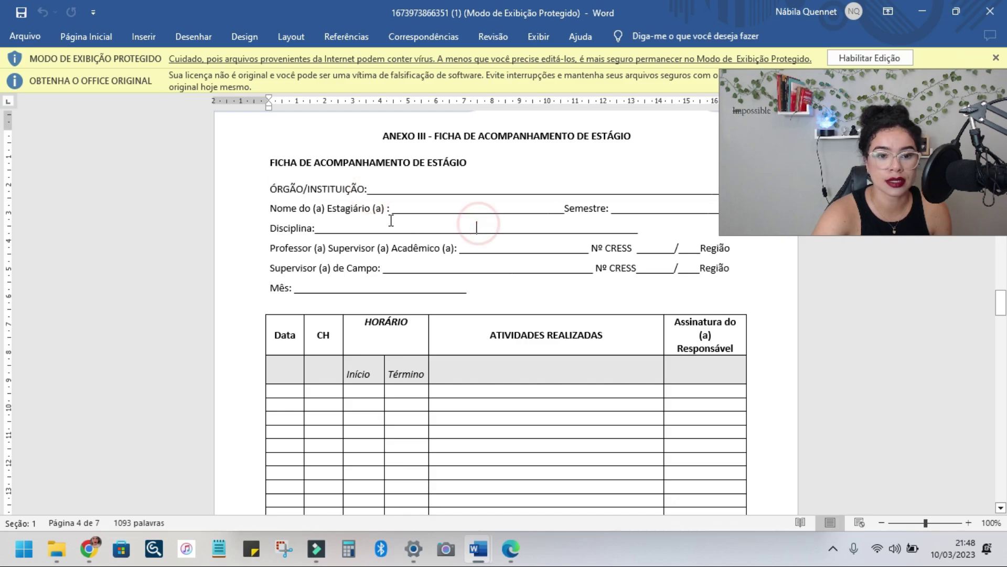
click(568, 204)
click(612, 207)
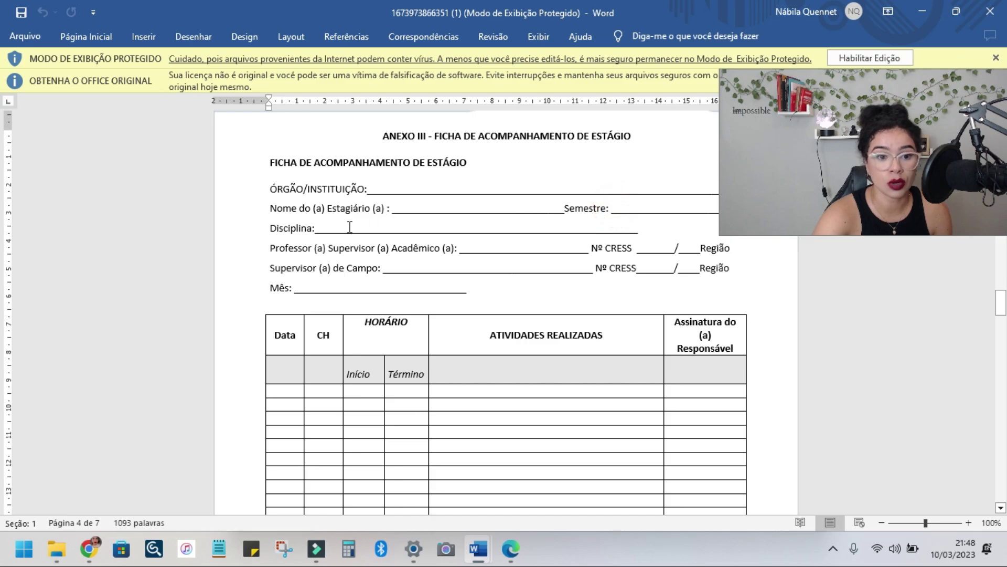
click(311, 231)
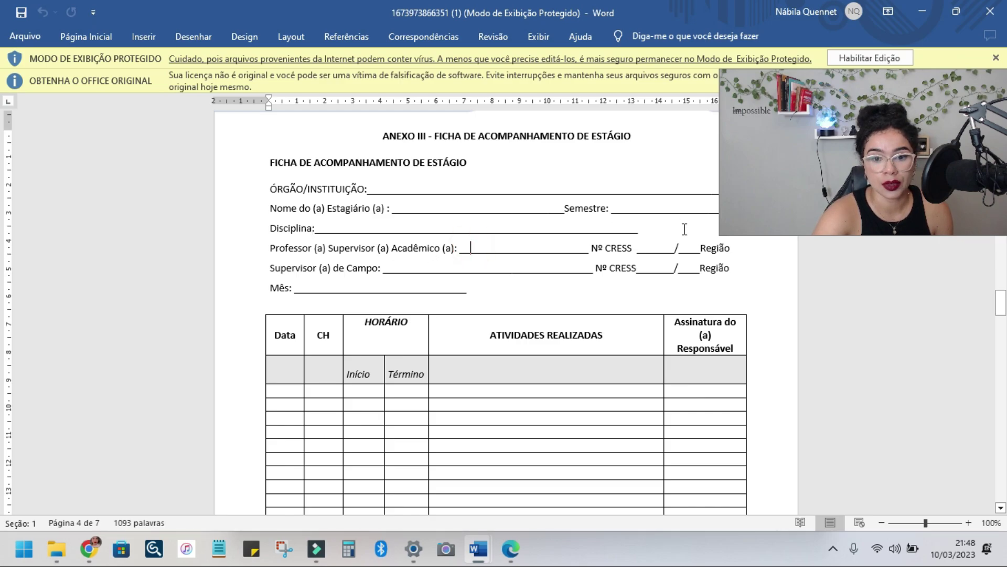
click(688, 247)
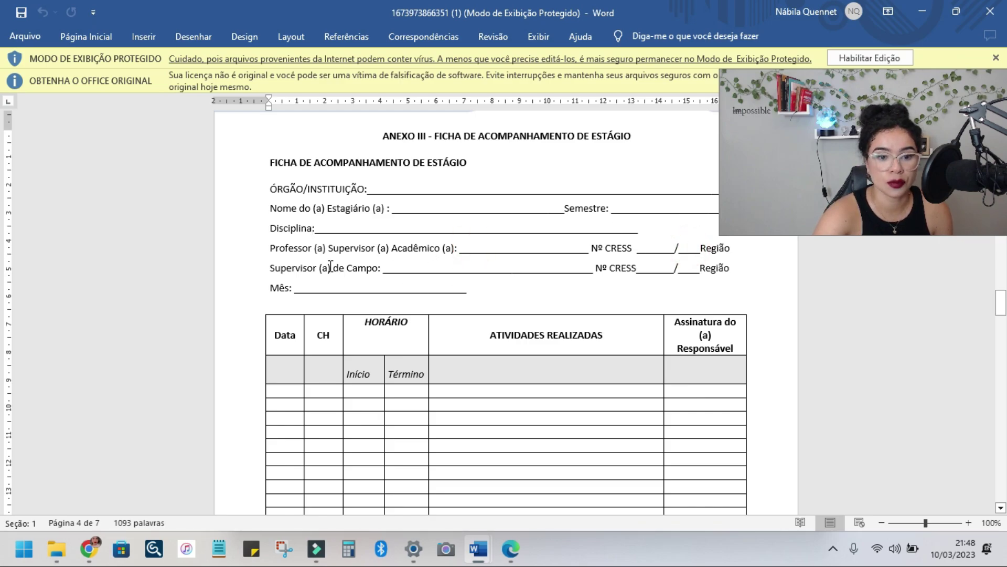
click(693, 269)
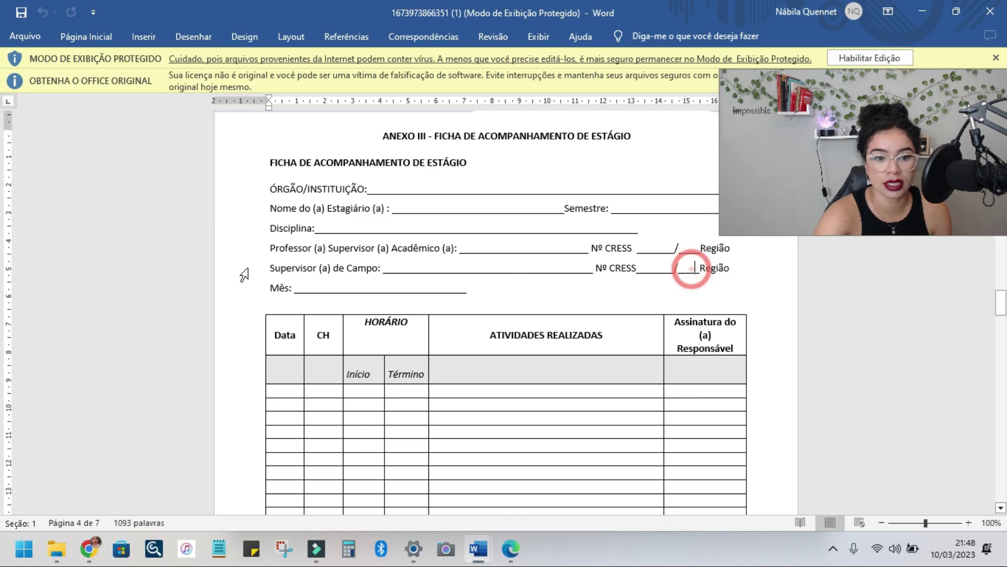
scroll(341, 284, down, 1)
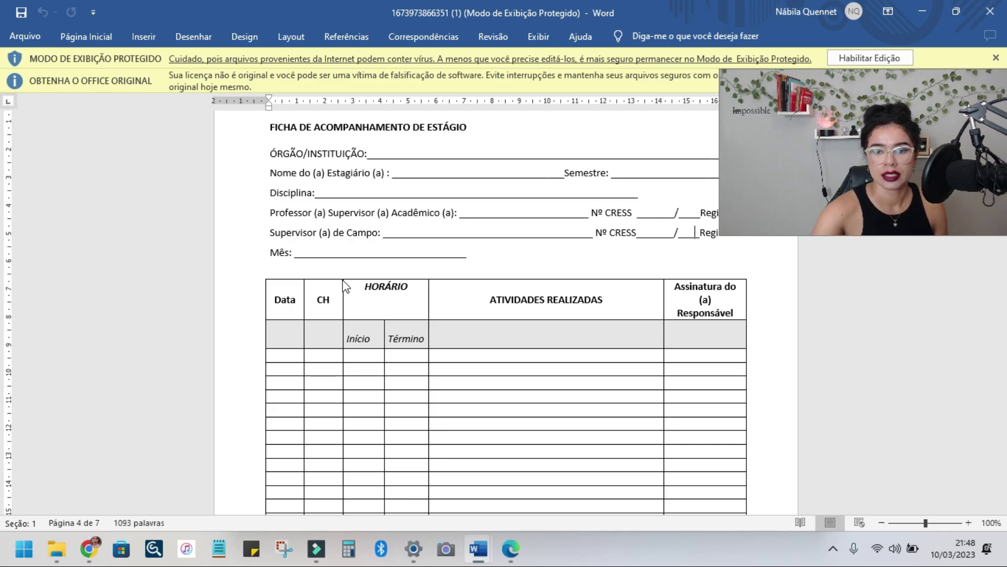
- Enable editing of the protected document and return to the heading of the Anexo III Ficha de Acompanhamento de Estágio
click(829, 57)
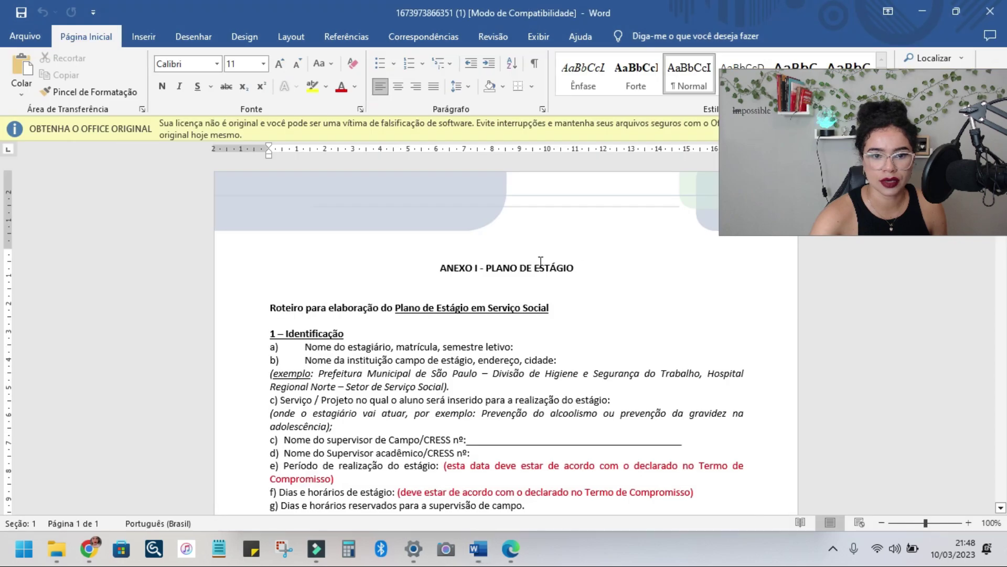
scroll(514, 262, down, 12)
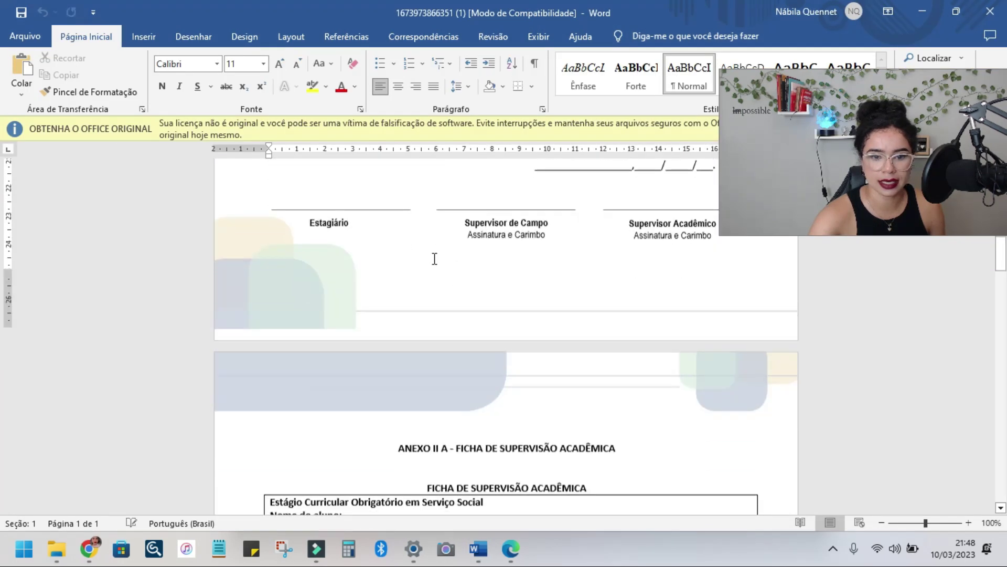
scroll(435, 258, down, 20)
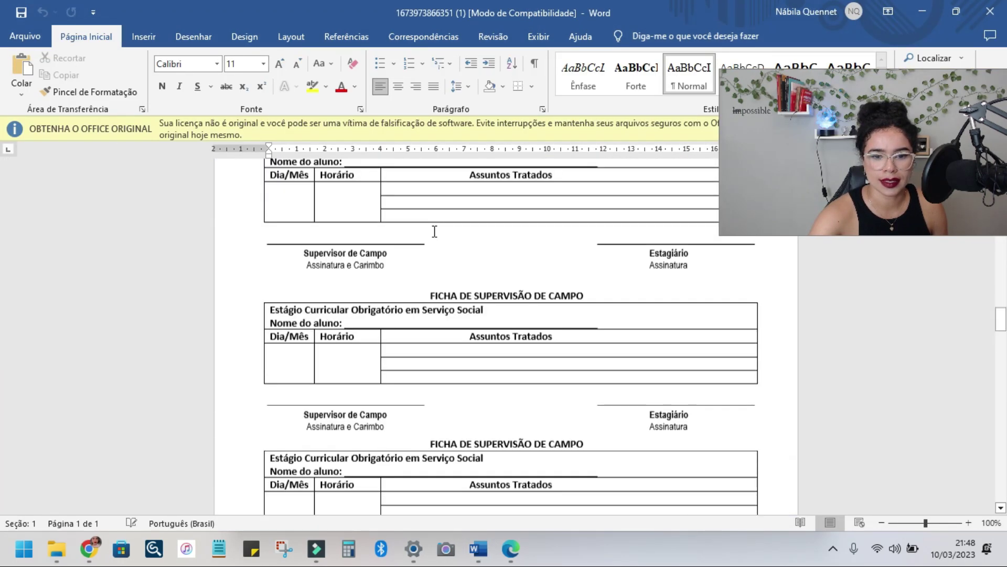
scroll(434, 231, down, 15)
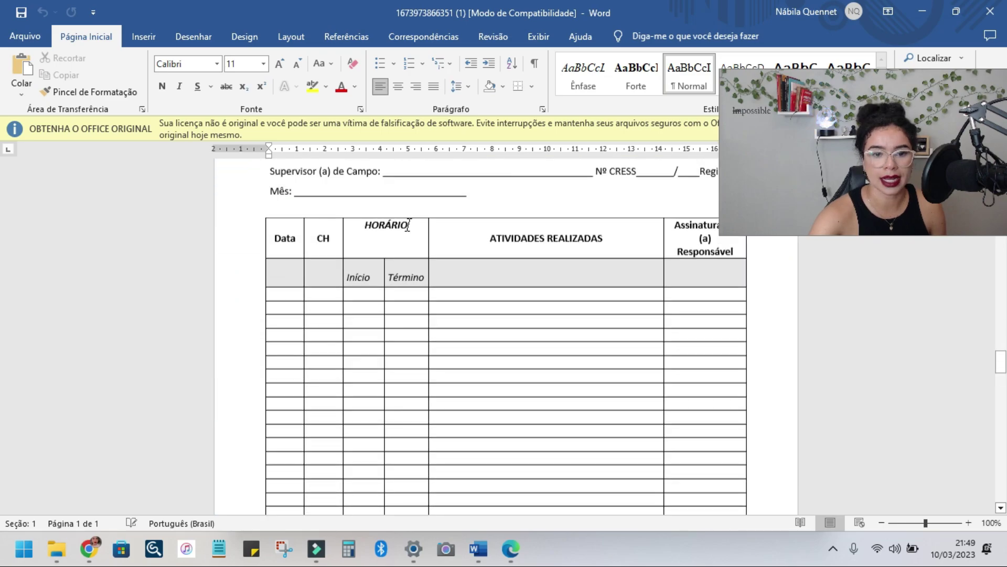
scroll(409, 225, up, 5)
scroll(414, 215, down, 20)
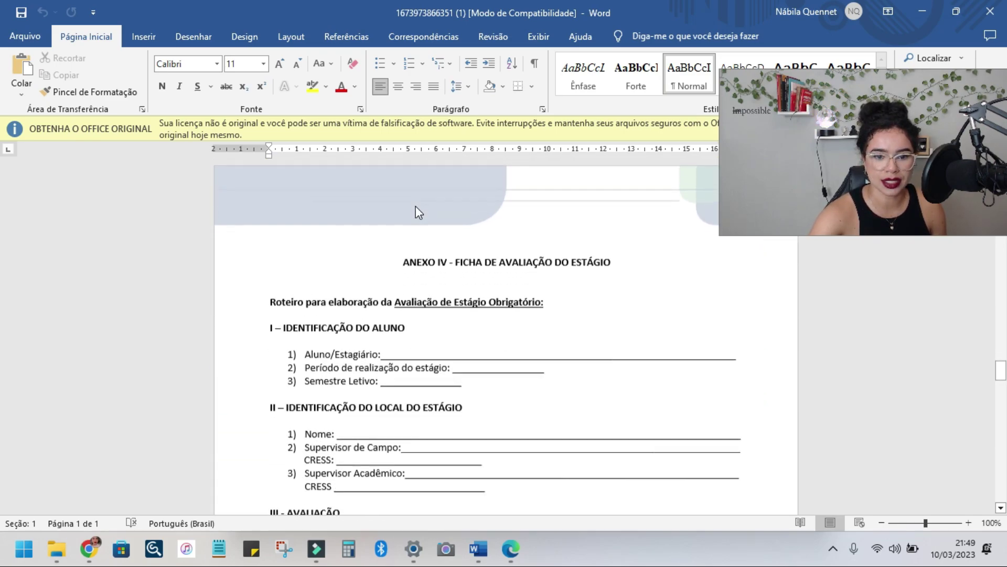
scroll(415, 206, up, 10)
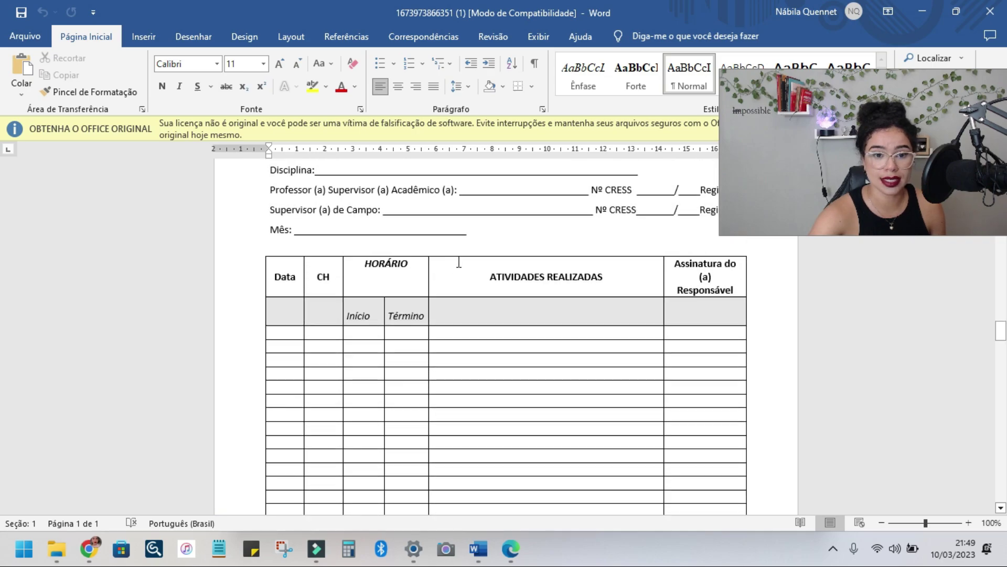
scroll(459, 263, up, 1)
click(328, 288)
scroll(303, 278, up, 3)
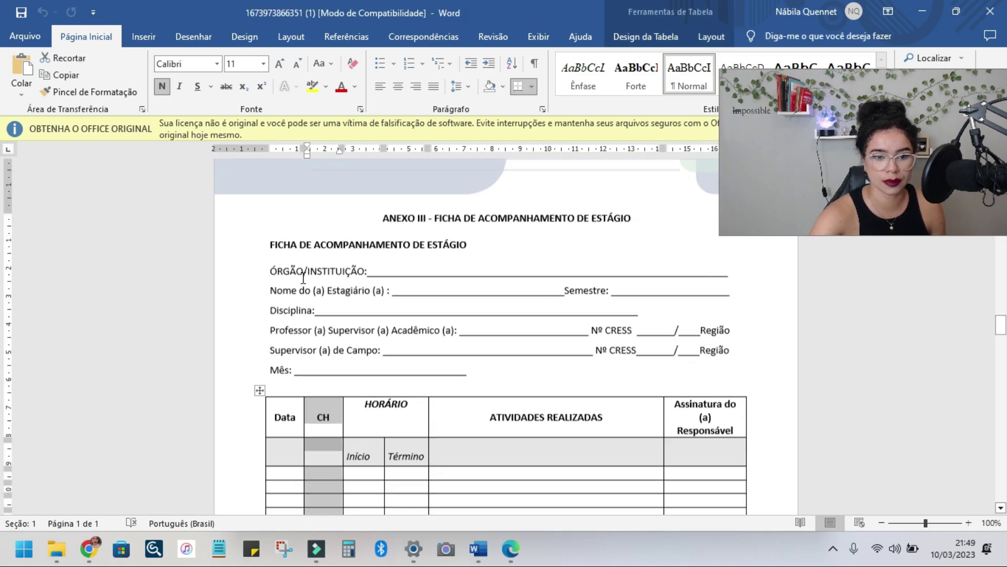
scroll(303, 278, up, 1)
click(294, 239)
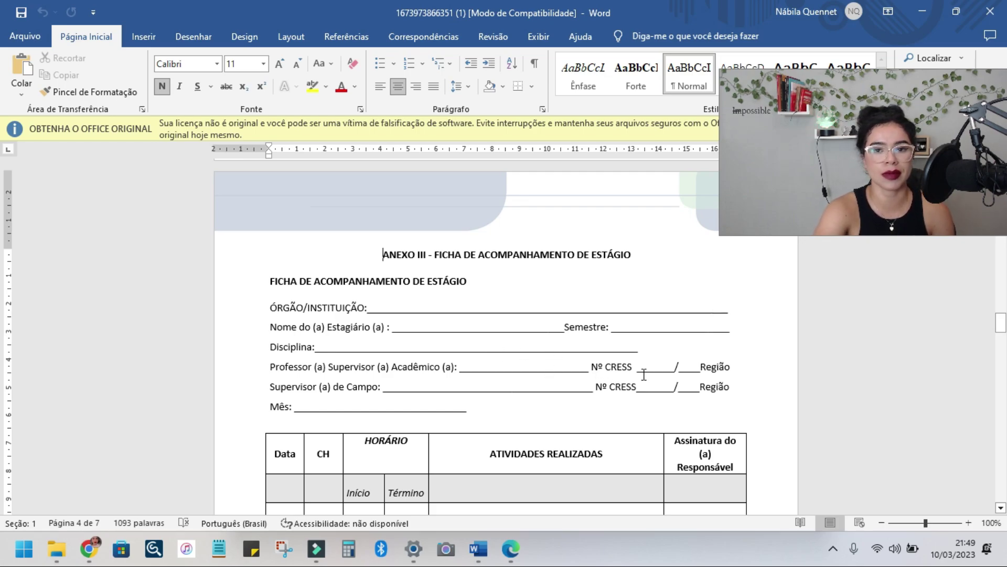
- Look over the end of Anexo III and the start of the Anexo IV Ficha de Avaliação, returning to the activities table
scroll(627, 353, down, 15)
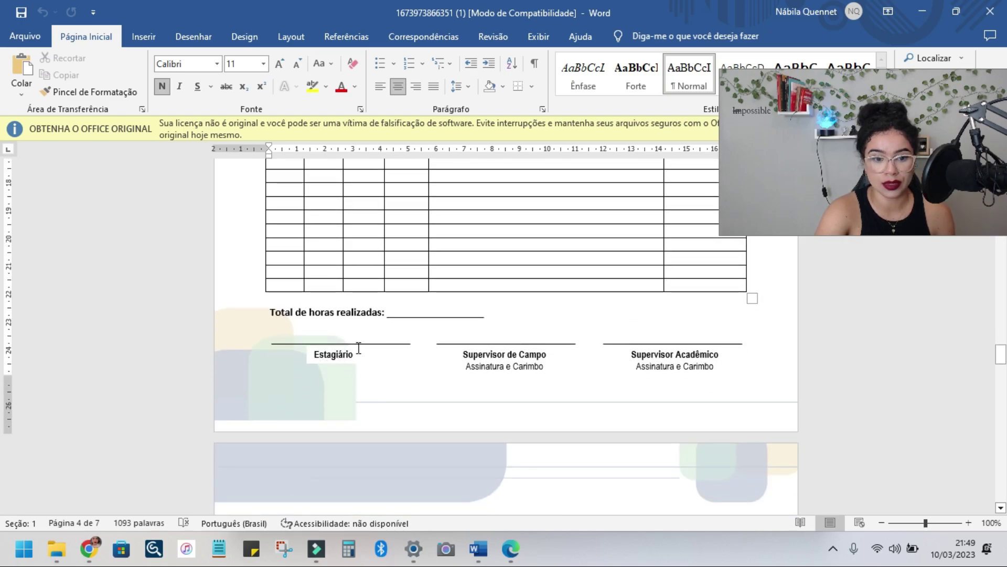
scroll(496, 338, down, 3)
scroll(485, 326, down, 4)
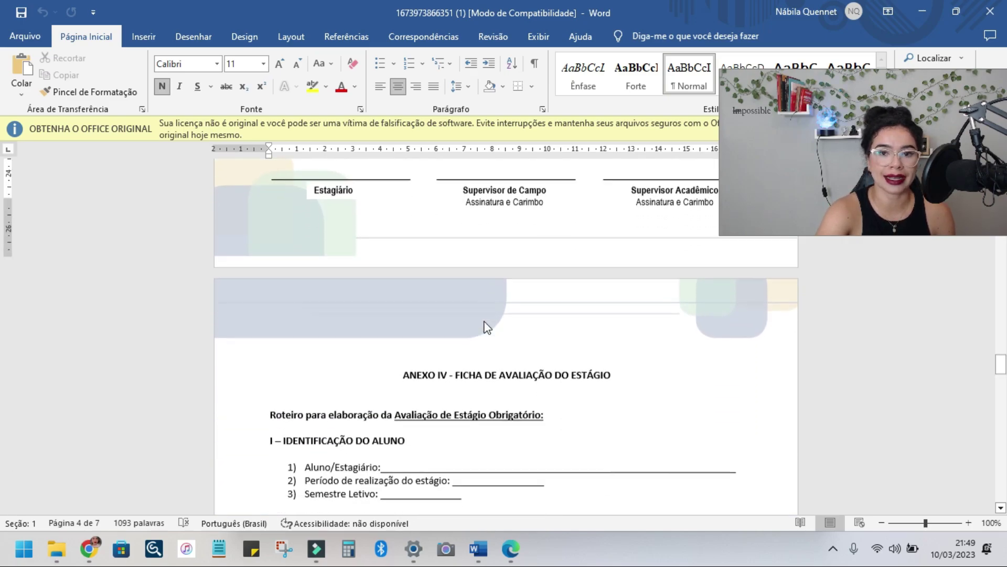
scroll(486, 327, down, 1)
scroll(485, 321, down, 5)
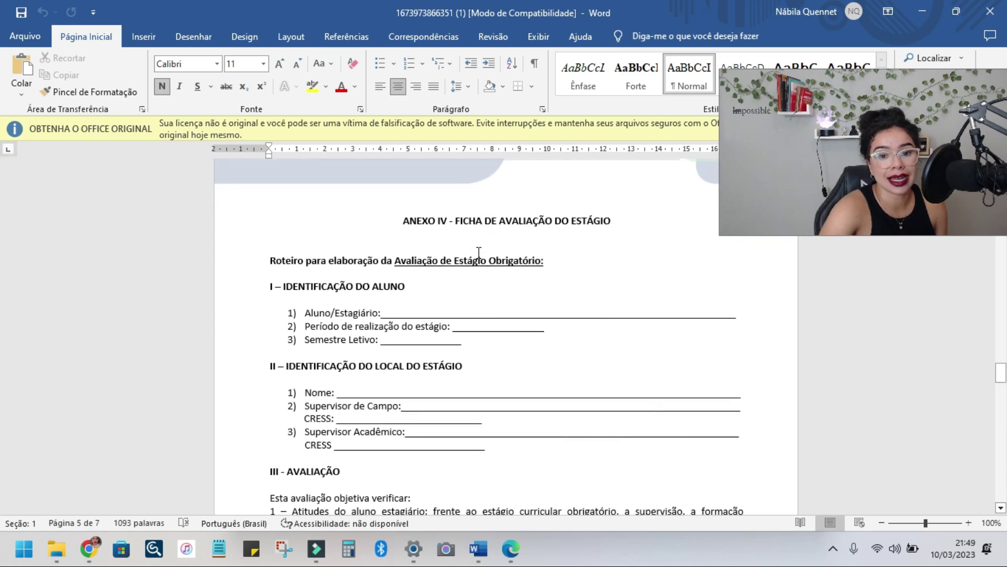
scroll(479, 253, up, 1)
scroll(482, 276, up, 10)
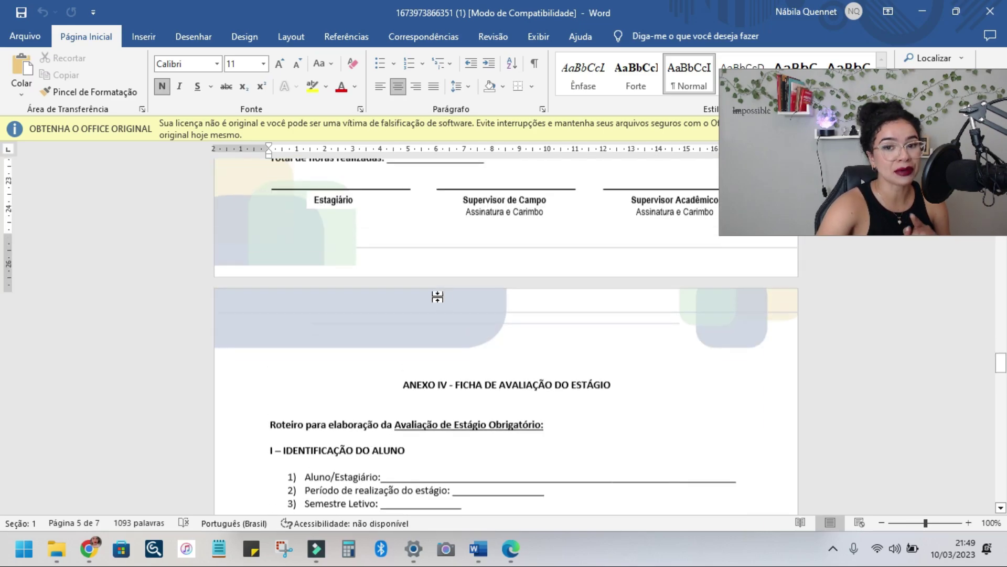
scroll(401, 361, up, 10)
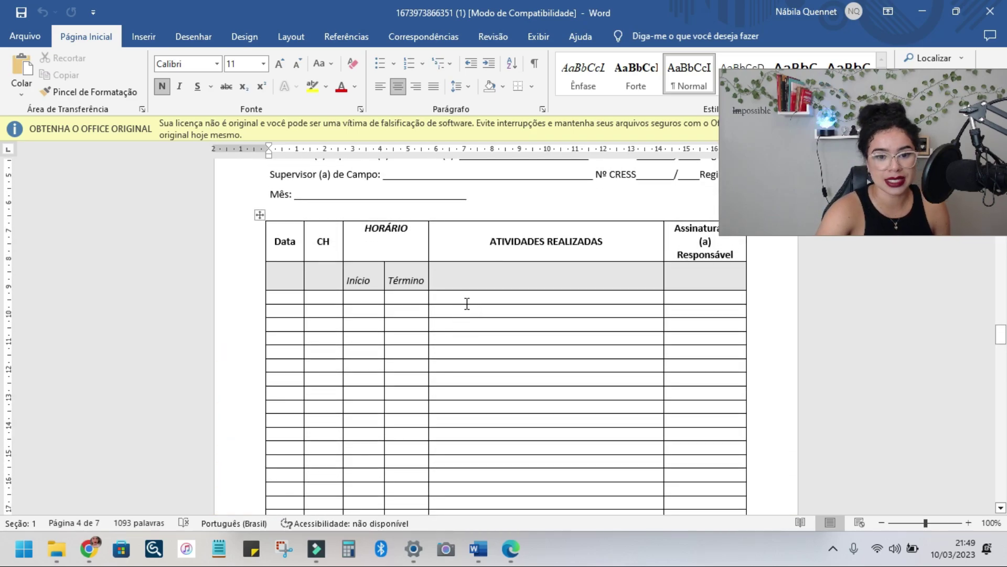
- Examine how the follow-up table is filled in, focusing on the Atividades Realizadas rows and the Horário Início and Término columns
drag(467, 303, 580, 303)
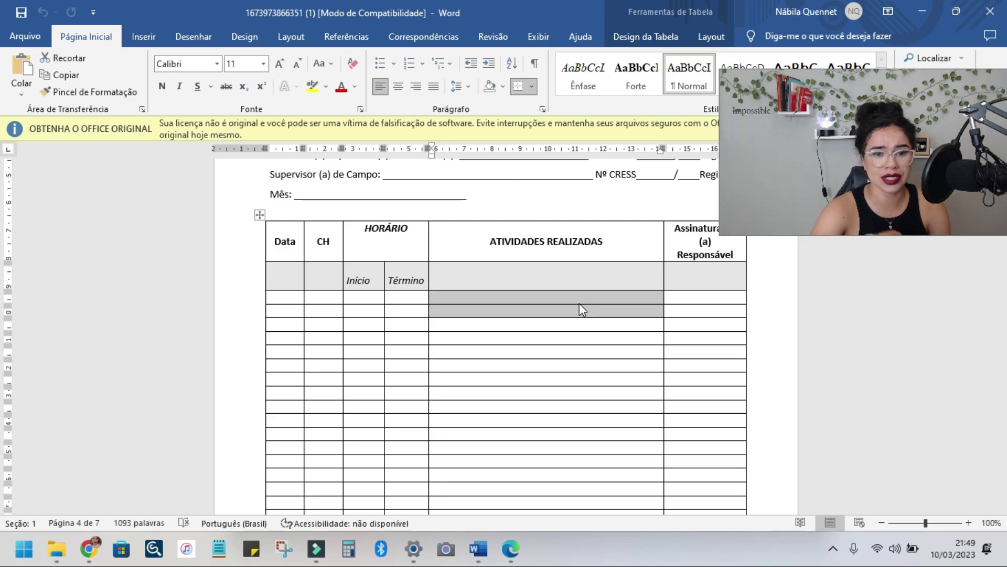
scroll(533, 299, down, 4)
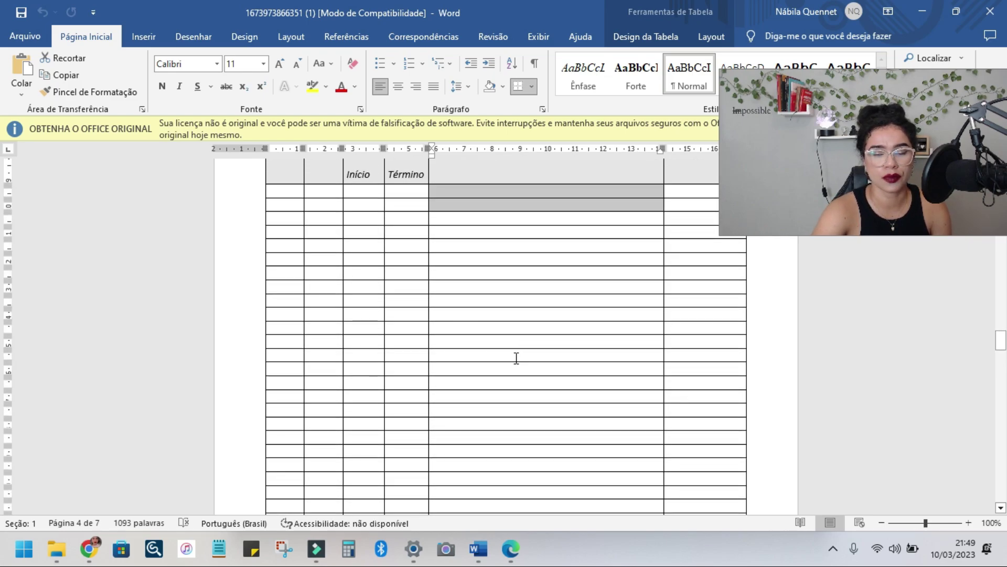
scroll(517, 354, up, 2)
scroll(515, 353, down, 3)
scroll(472, 336, up, 4)
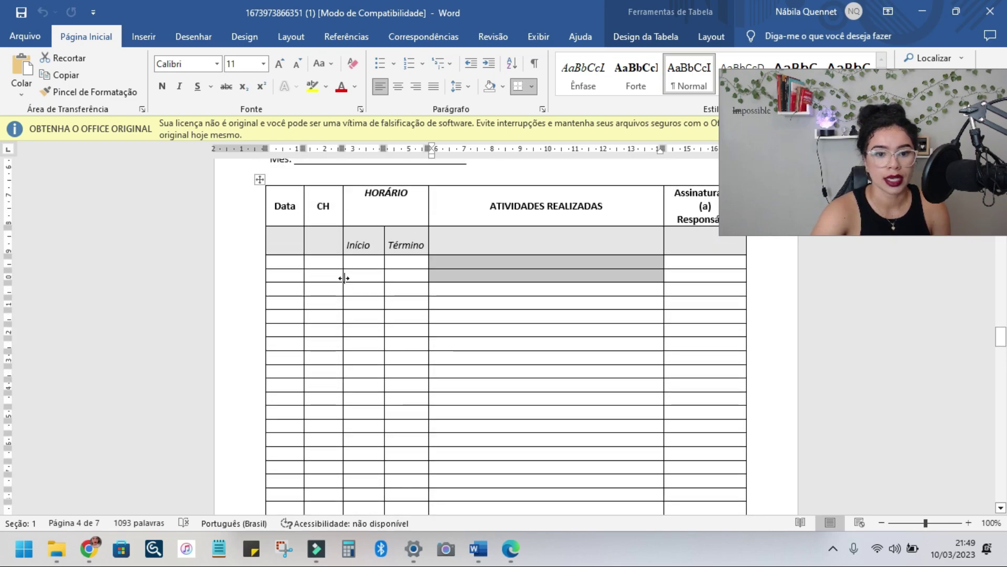
click(344, 270)
click(354, 265)
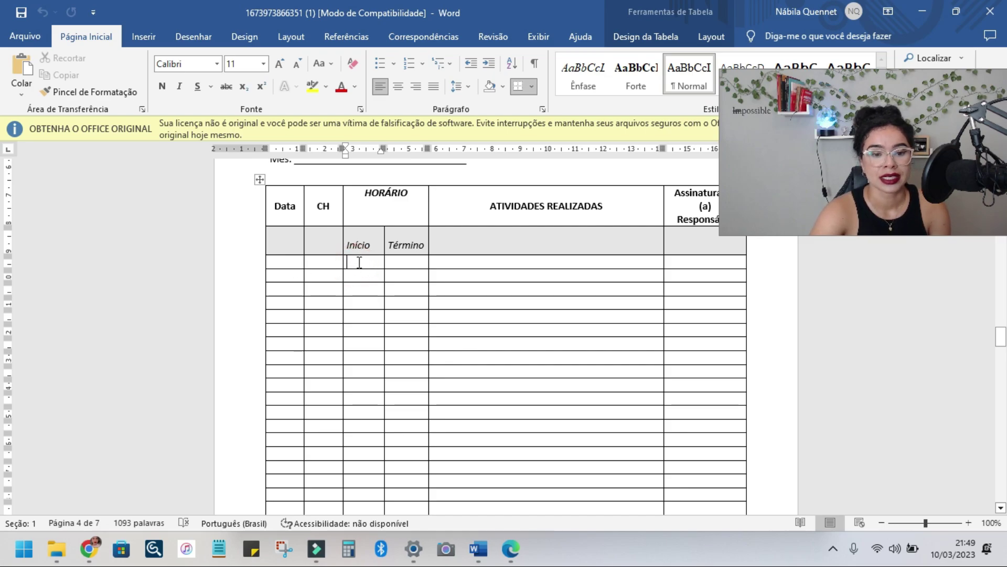
- Check the Assinatura do Responsável column, the Total de horas realizadas line and the three signature fields of the follow-up sheet
scroll(699, 263, down, 6)
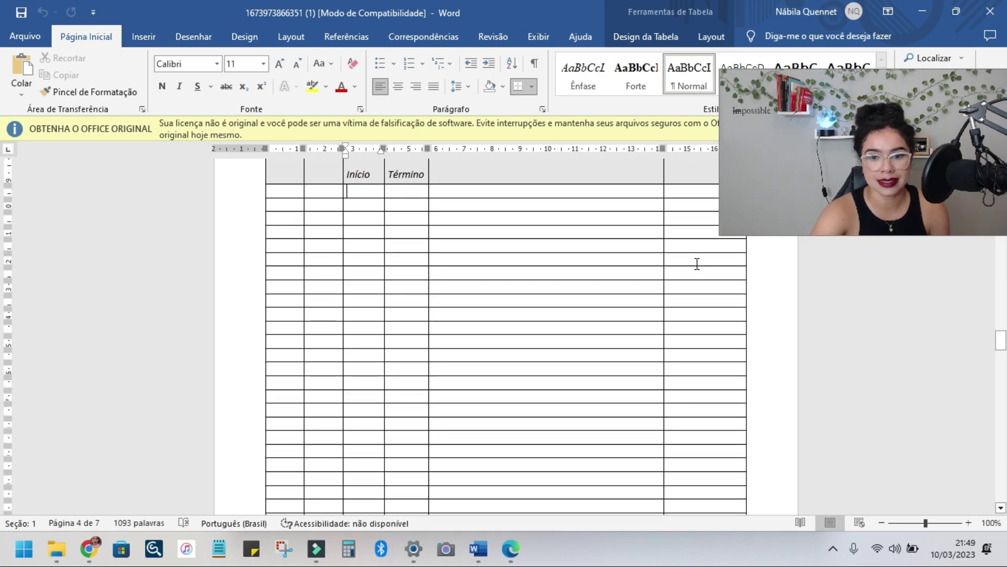
scroll(612, 269, down, 3)
scroll(580, 285, up, 12)
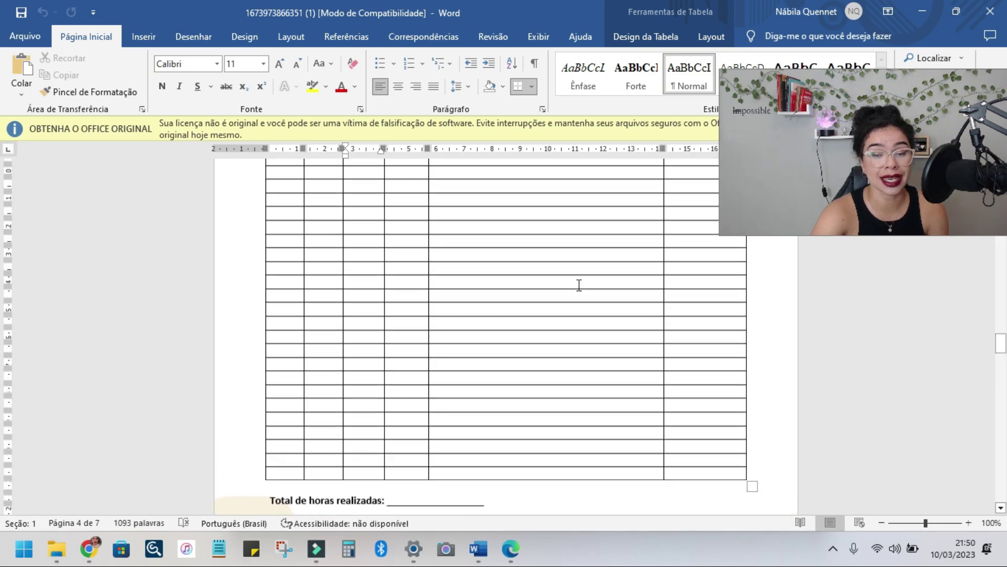
scroll(629, 273, up, 1)
scroll(679, 270, up, 1)
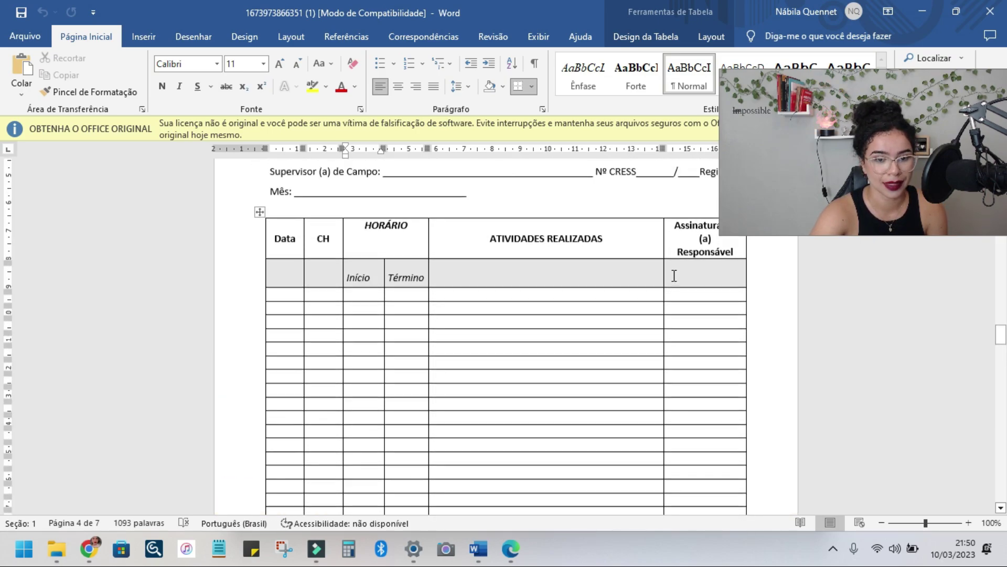
scroll(681, 355, down, 8)
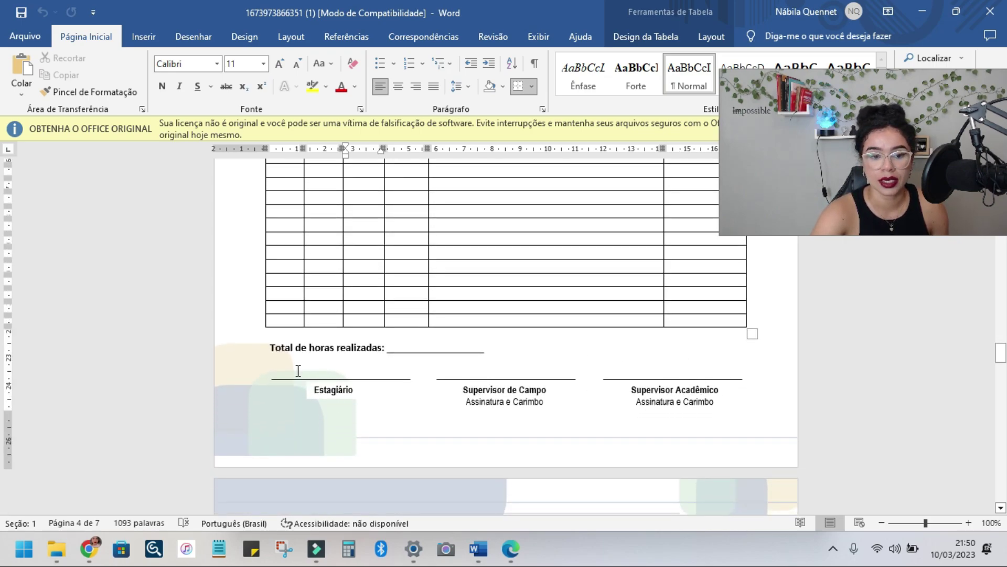
click(405, 346)
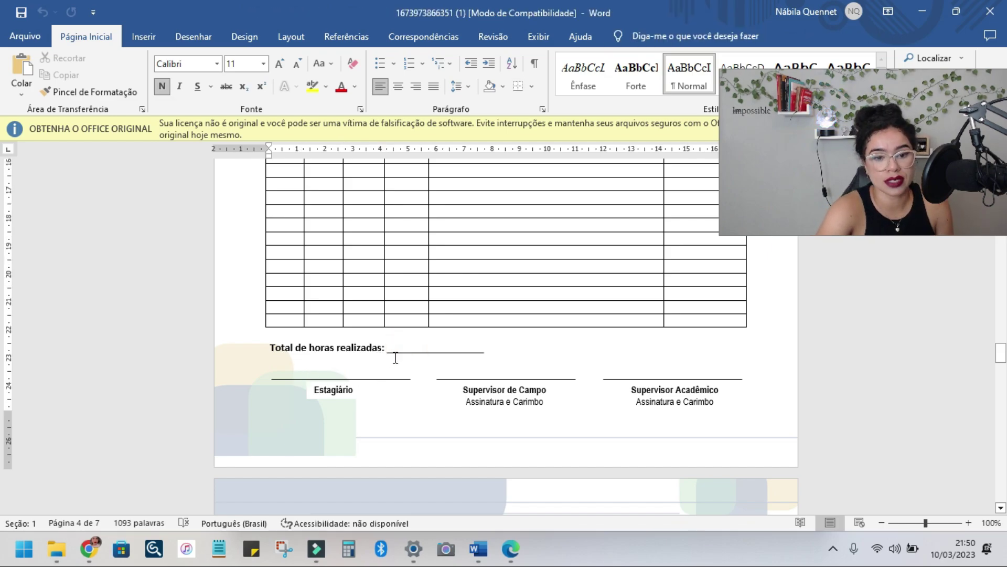
double_click(394, 354)
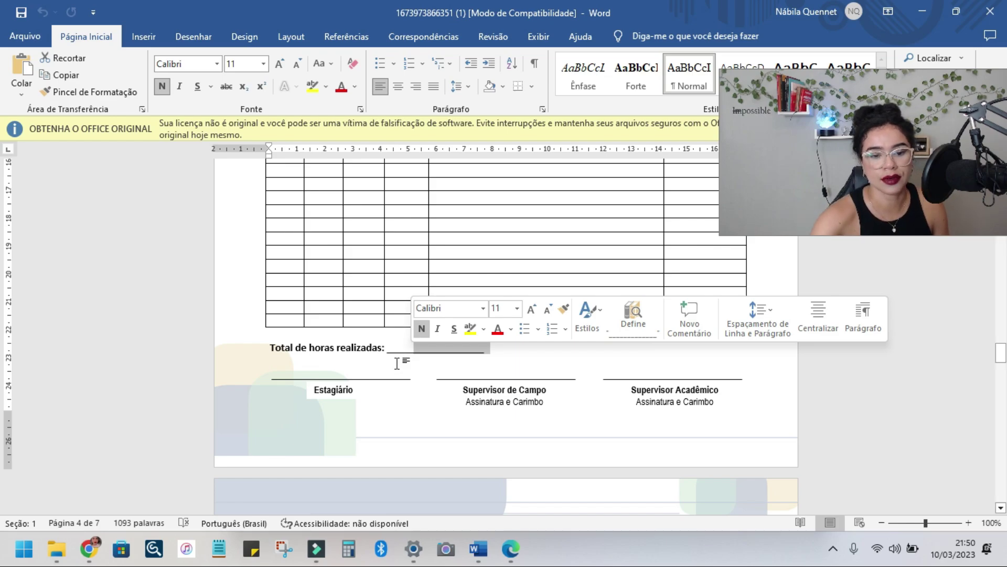
- Review the Identificação do Aluno section of the Anexo IV Ficha de Avaliação do Estágio, including Aluno/Estagiário and Período de realização do estágio
scroll(405, 358, down, 10)
scroll(493, 319, down, 3)
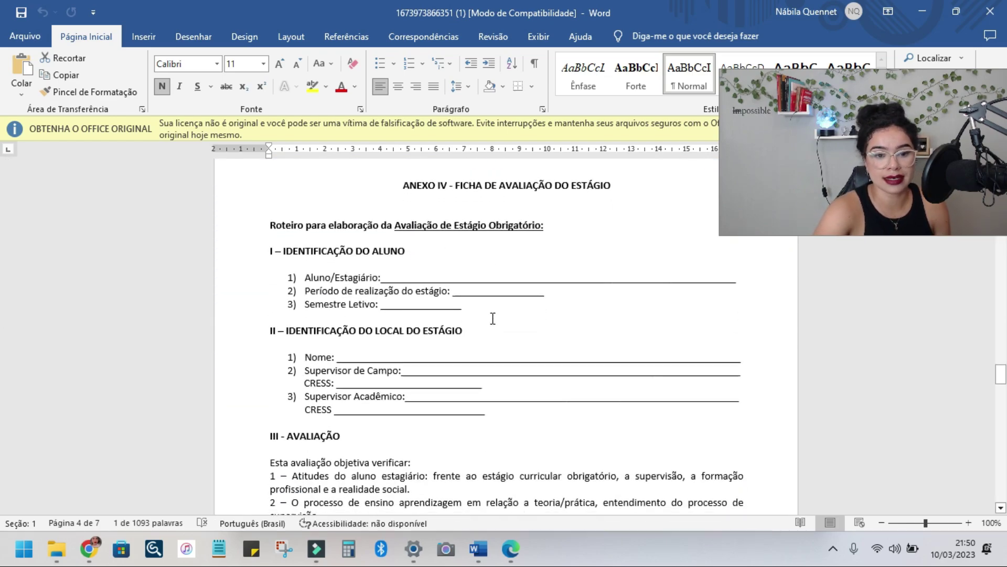
click(410, 272)
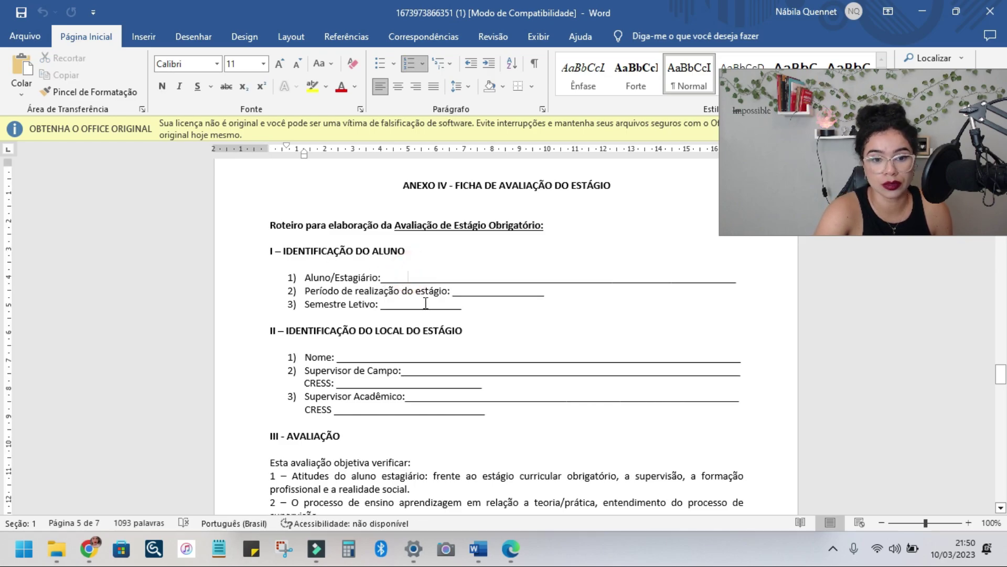
click(468, 297)
click(489, 291)
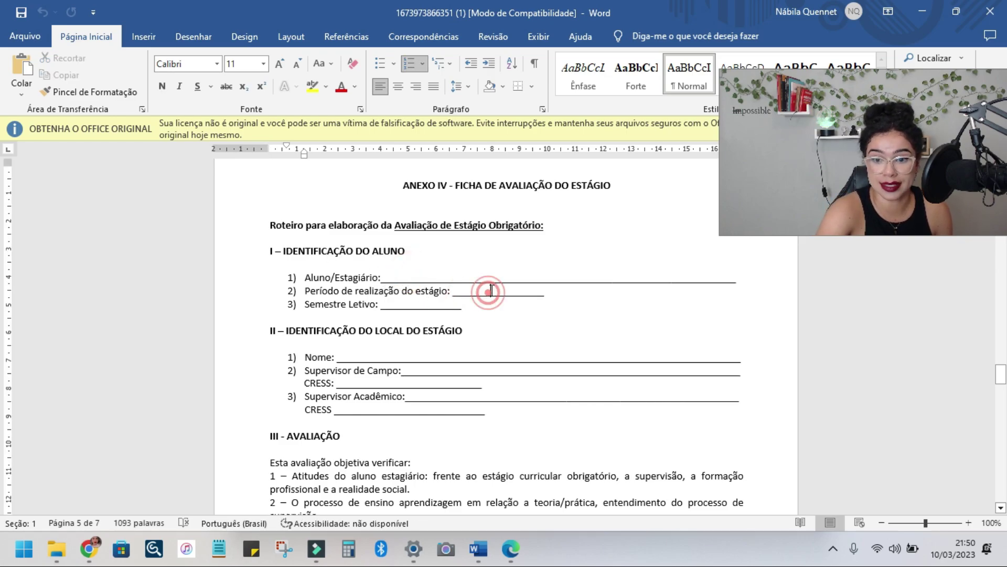
- Review the Período and Semestre Letivo fields, and the Nome and Supervisor de Campo fields under Identificação do Local do Estágio
double_click(456, 289)
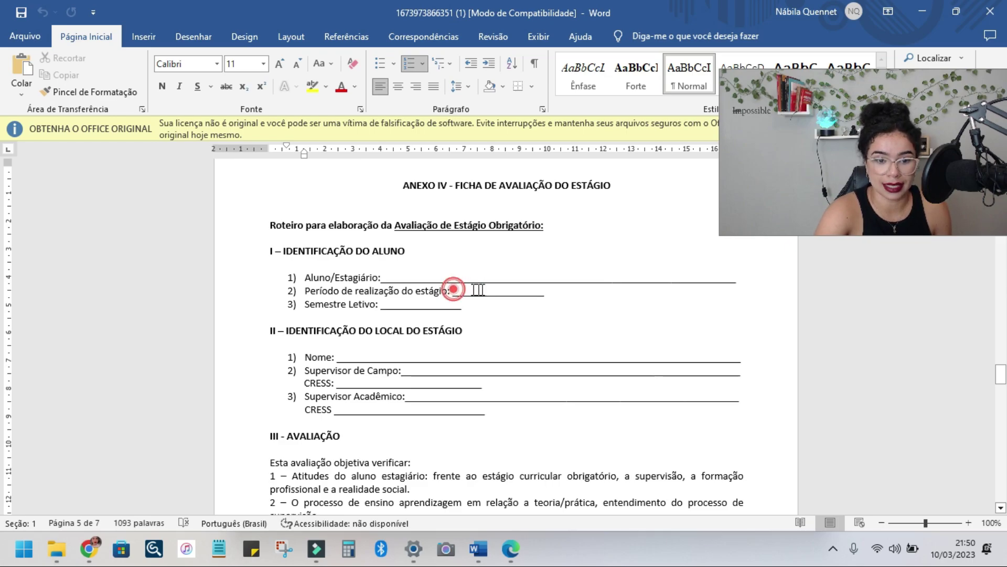
click(387, 305)
scroll(387, 305, down, 1)
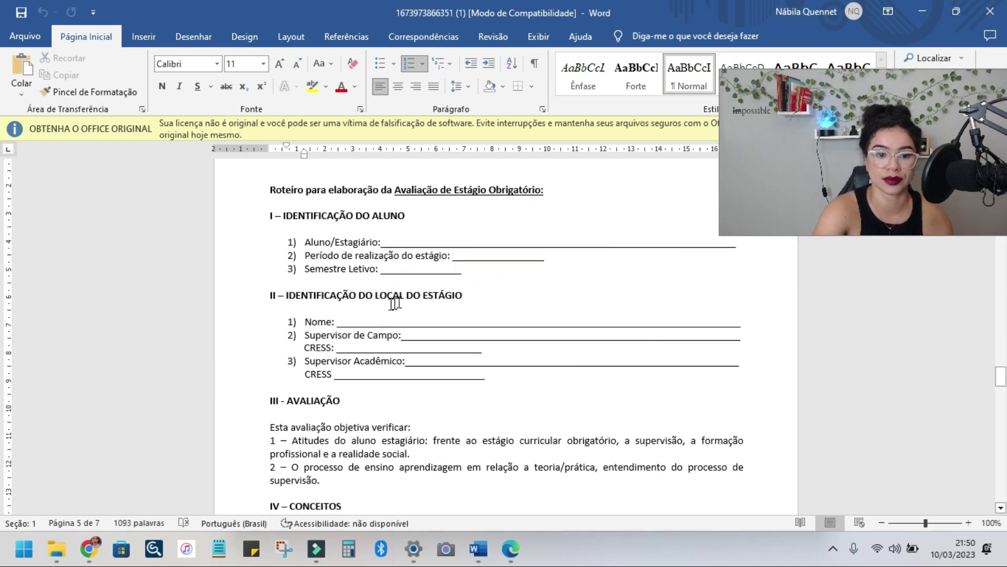
click(332, 322)
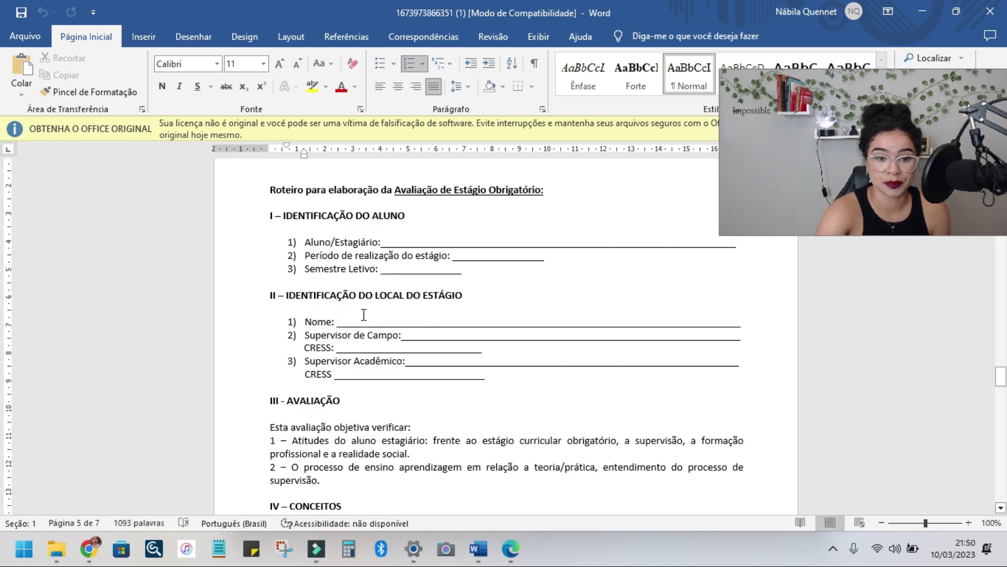
drag(344, 321, 522, 315)
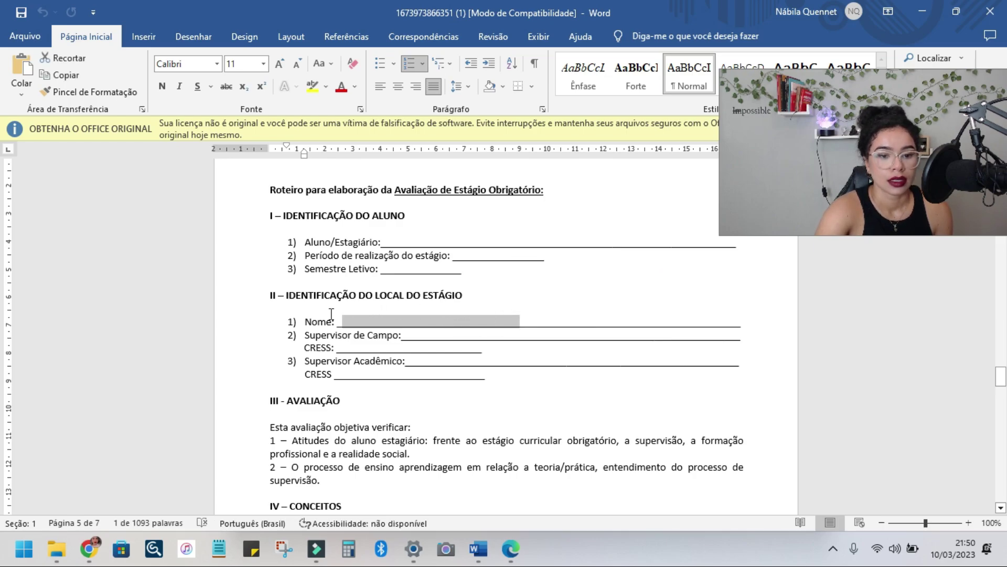
click(391, 329)
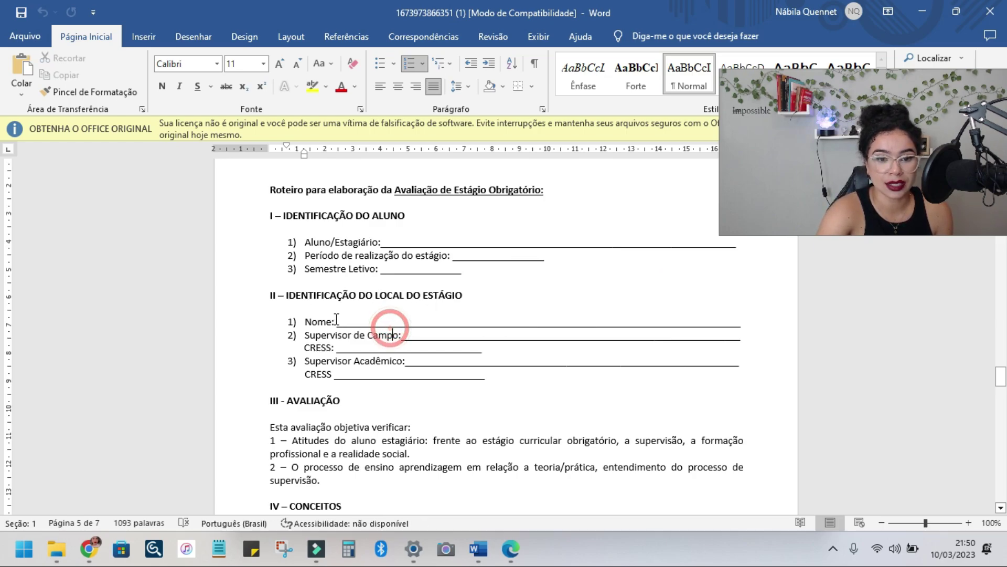
click(332, 318)
double_click(420, 318)
click(411, 334)
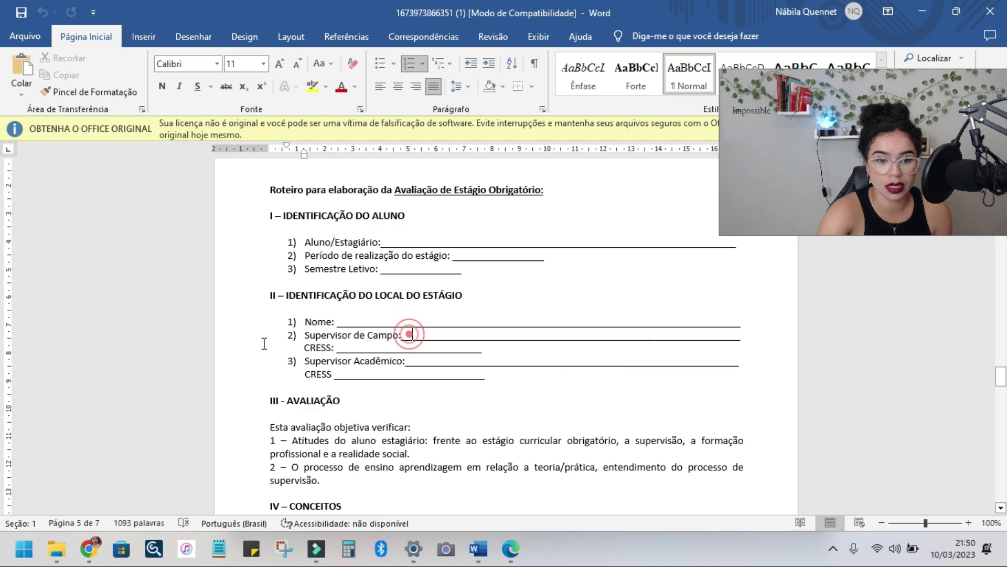
- Examine the Avaliação and Conceitos sections and the numbered criteria tables with their EX, MB, B, S and I rating columns
scroll(403, 374, down, 4)
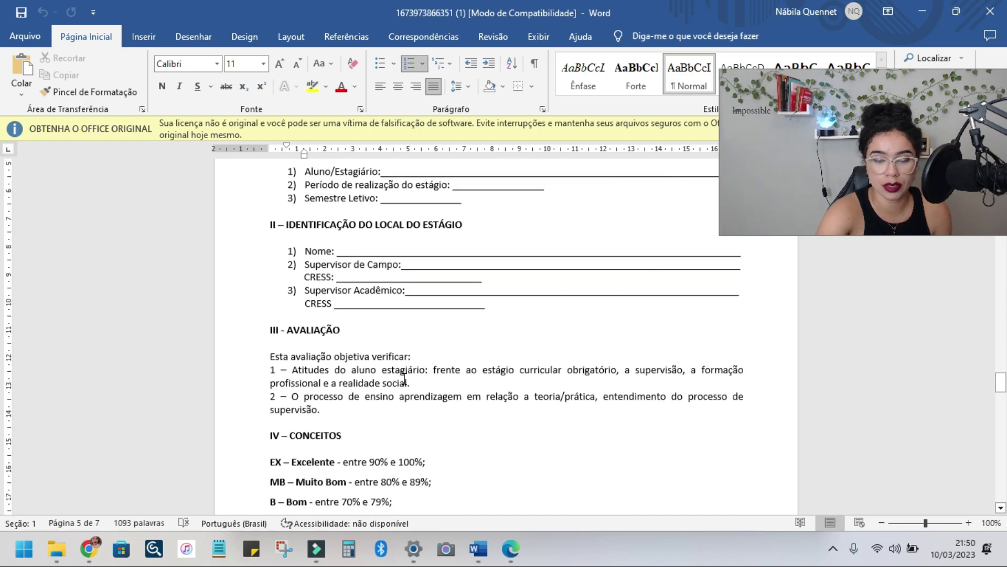
scroll(403, 374, down, 2)
scroll(403, 375, down, 4)
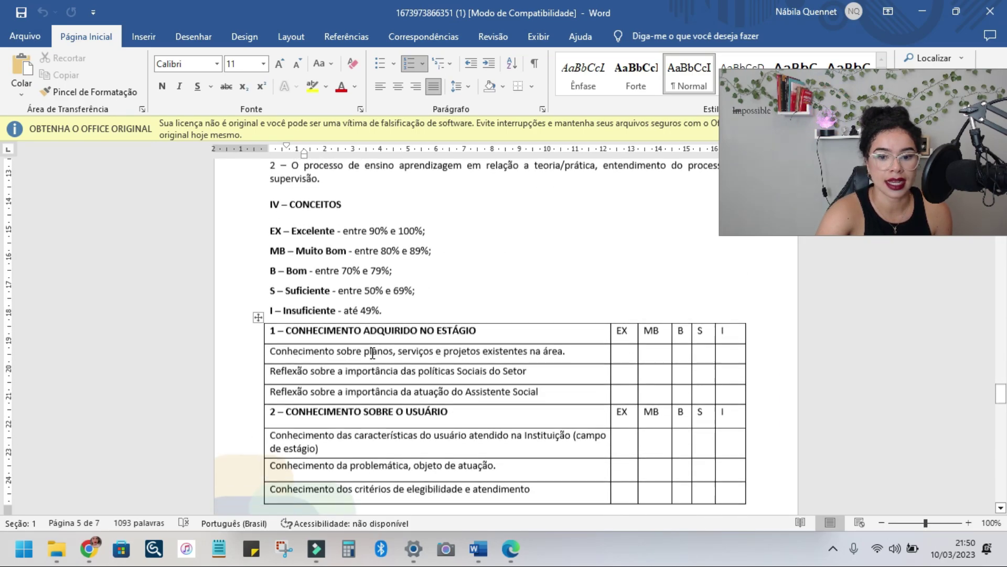
scroll(604, 310, up, 5)
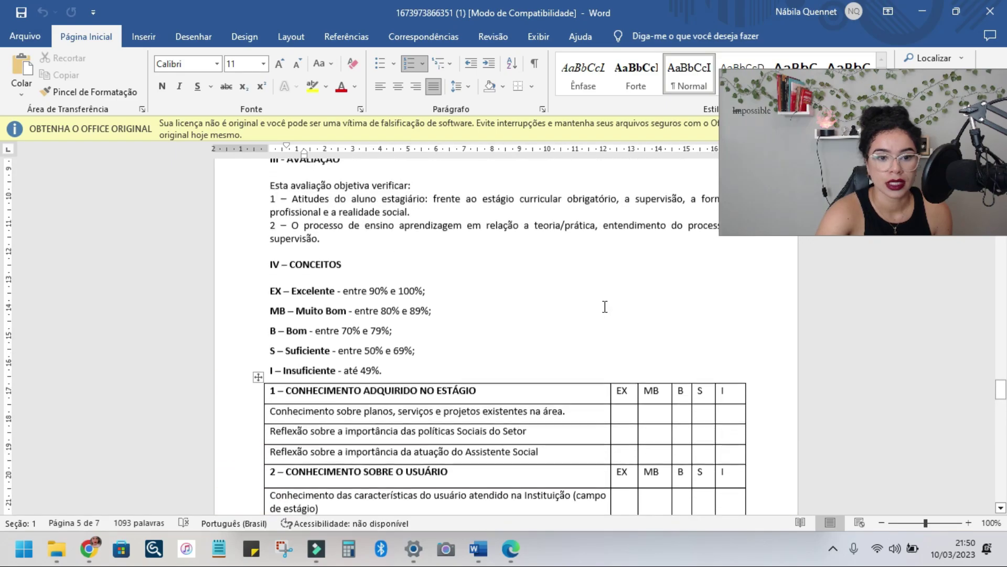
scroll(603, 306, down, 7)
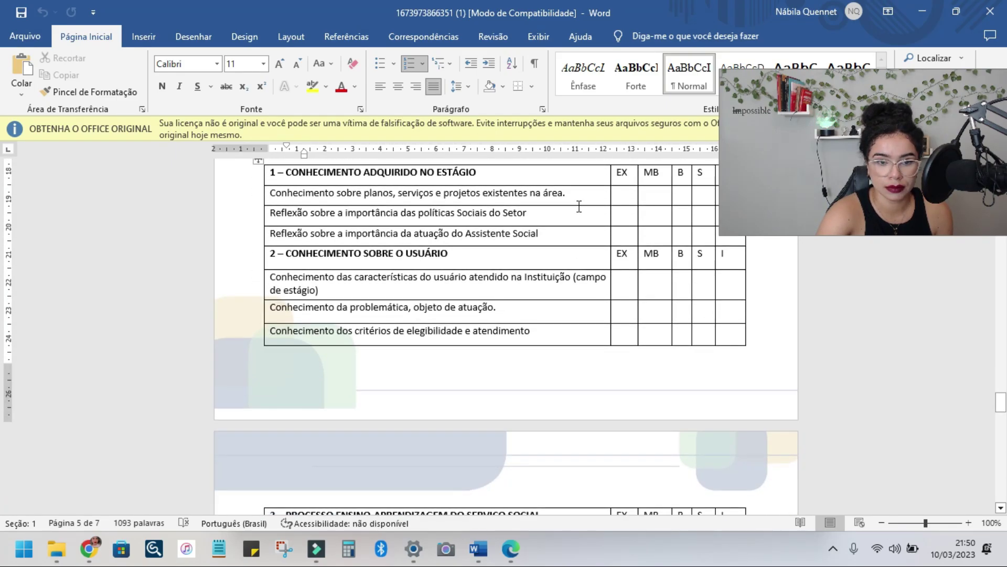
scroll(409, 204, up, 1)
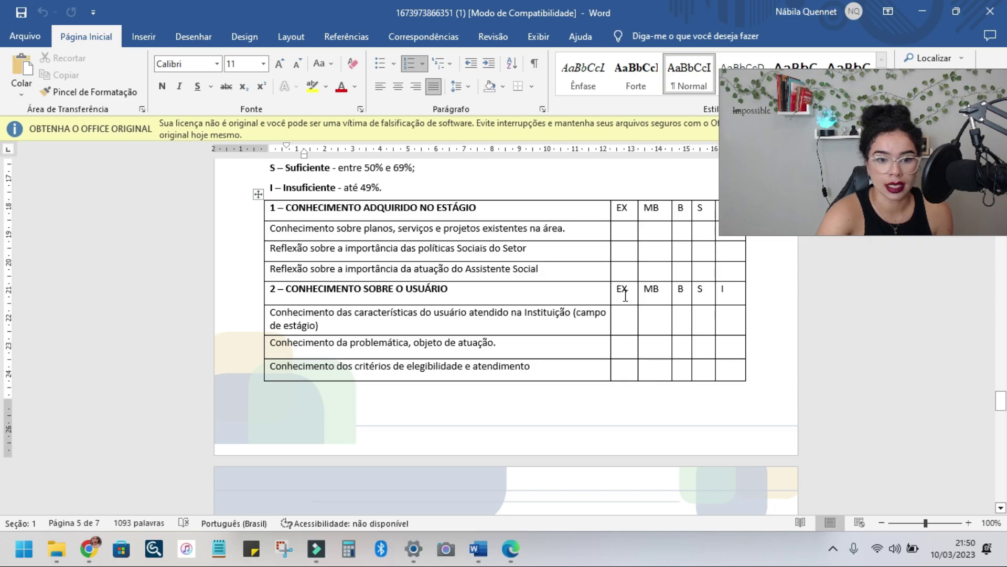
click(645, 241)
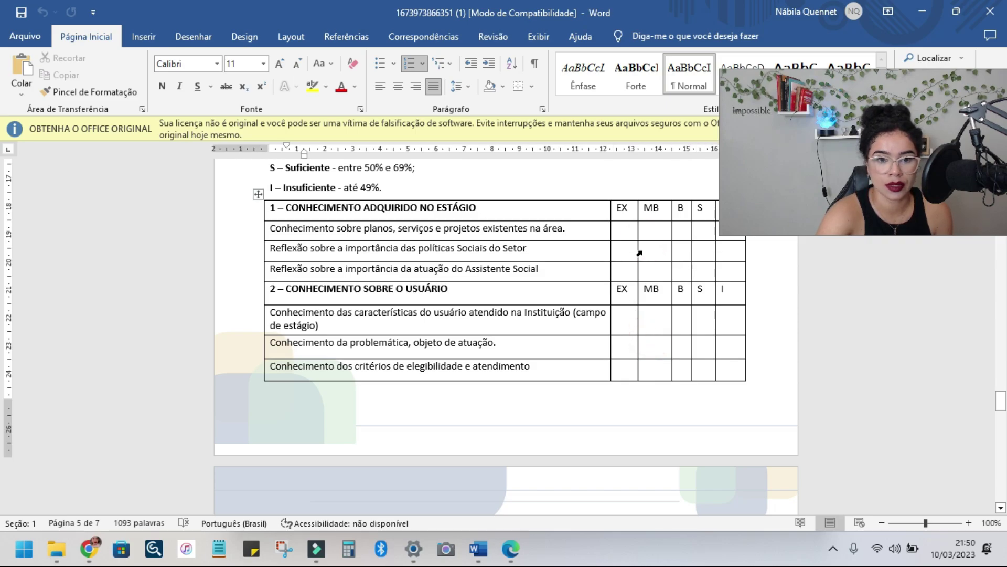
scroll(643, 257, down, 8)
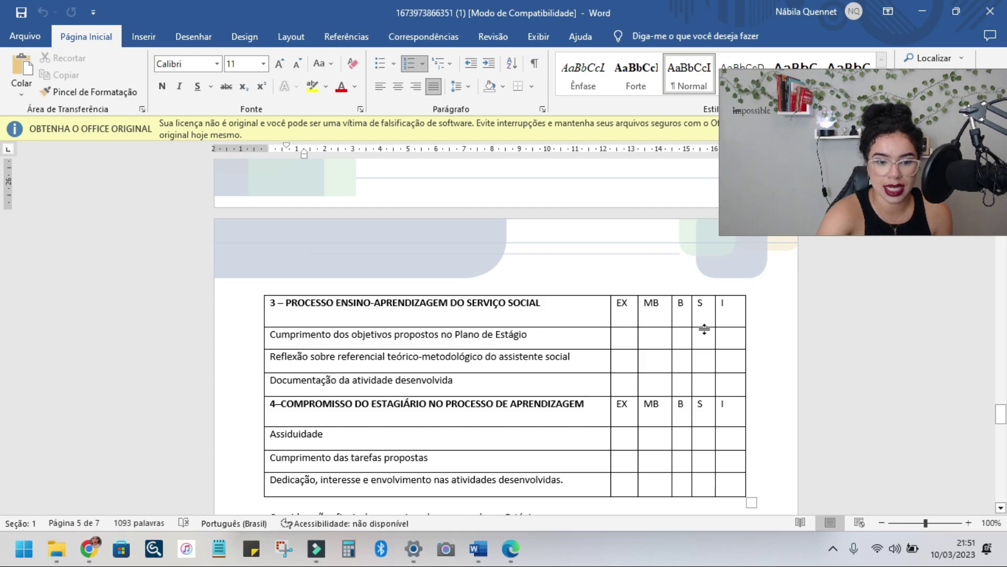
scroll(704, 329, down, 6)
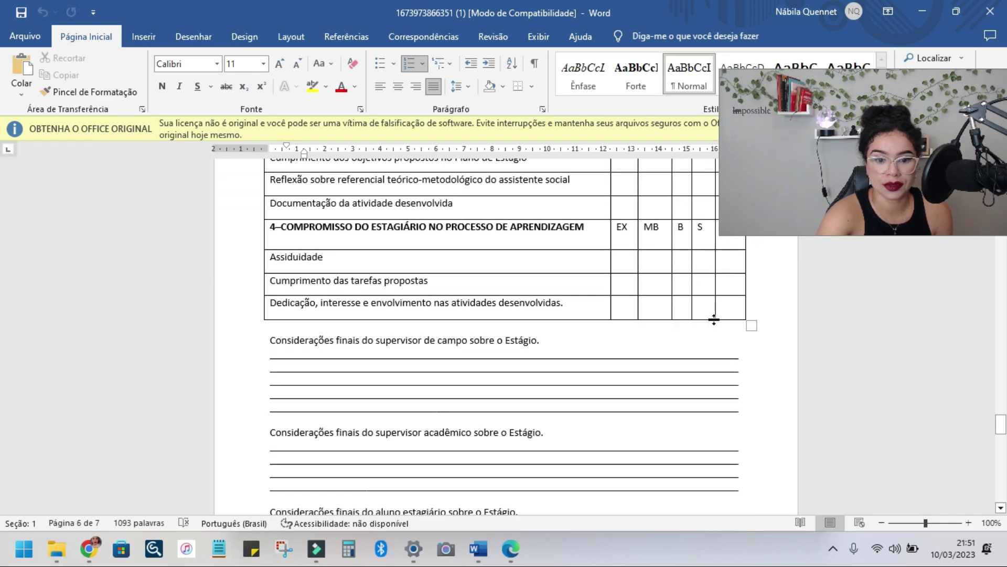
scroll(687, 309, up, 2)
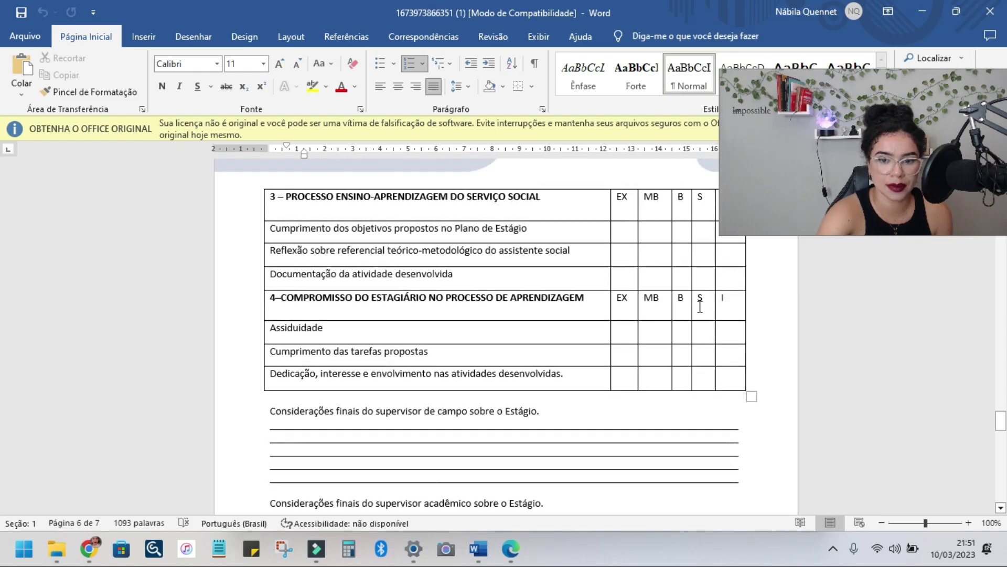
- Review the Considerações finais fields for the supervisor de campo, supervisor acadêmico and aluno estagiário
scroll(695, 306, down, 2)
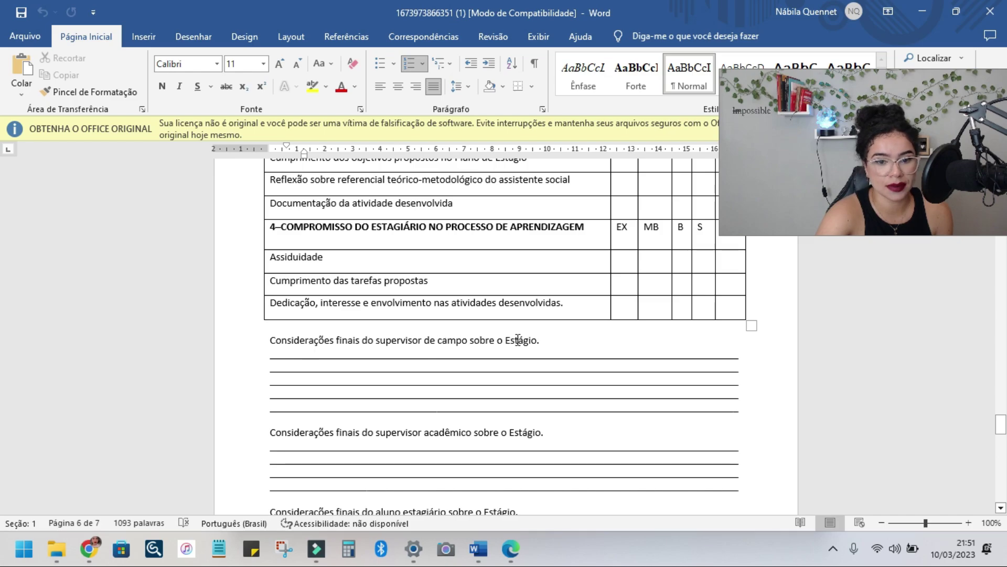
scroll(522, 342, down, 1)
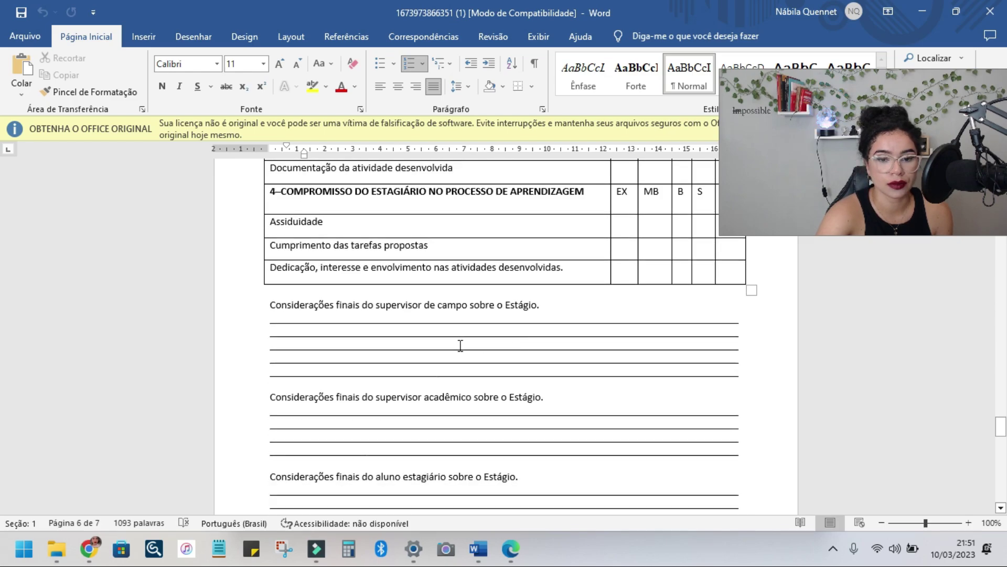
click(281, 328)
scroll(280, 346, down, 2)
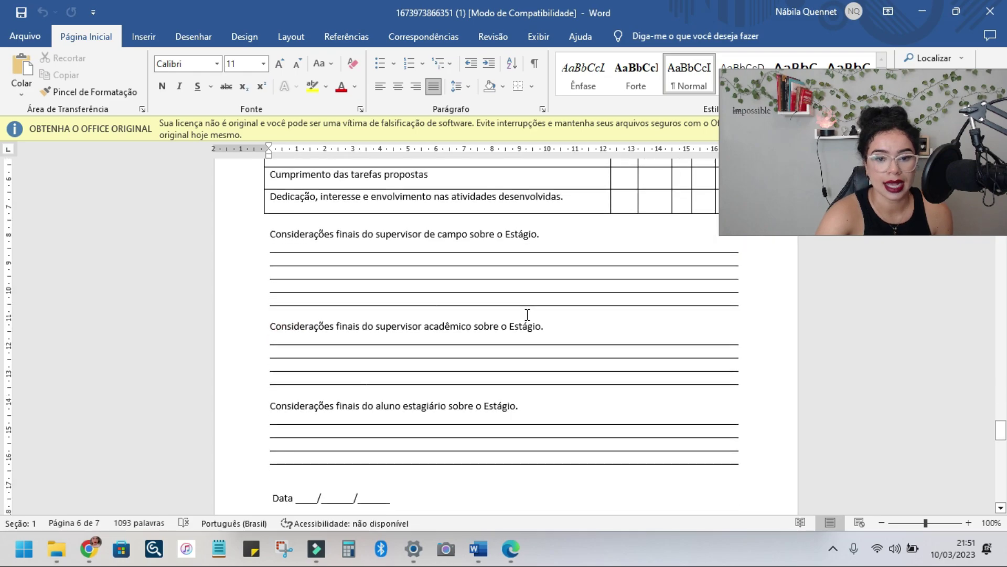
click(502, 339)
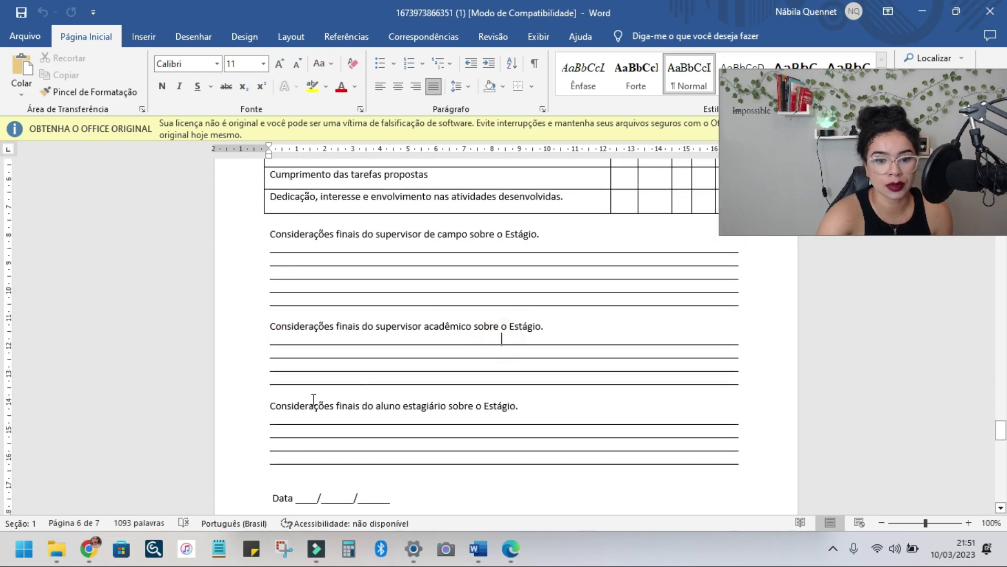
click(290, 418)
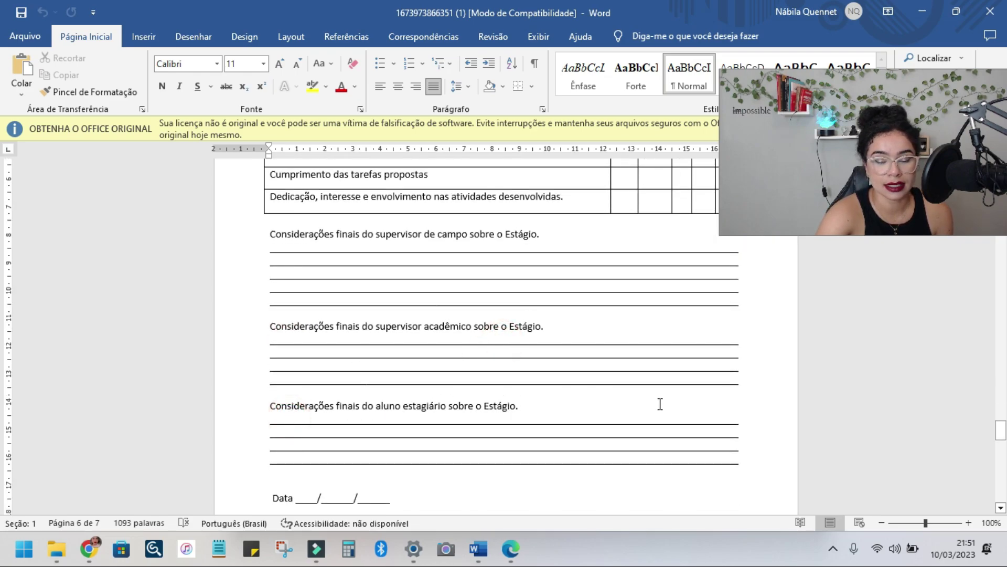
scroll(660, 404, down, 1)
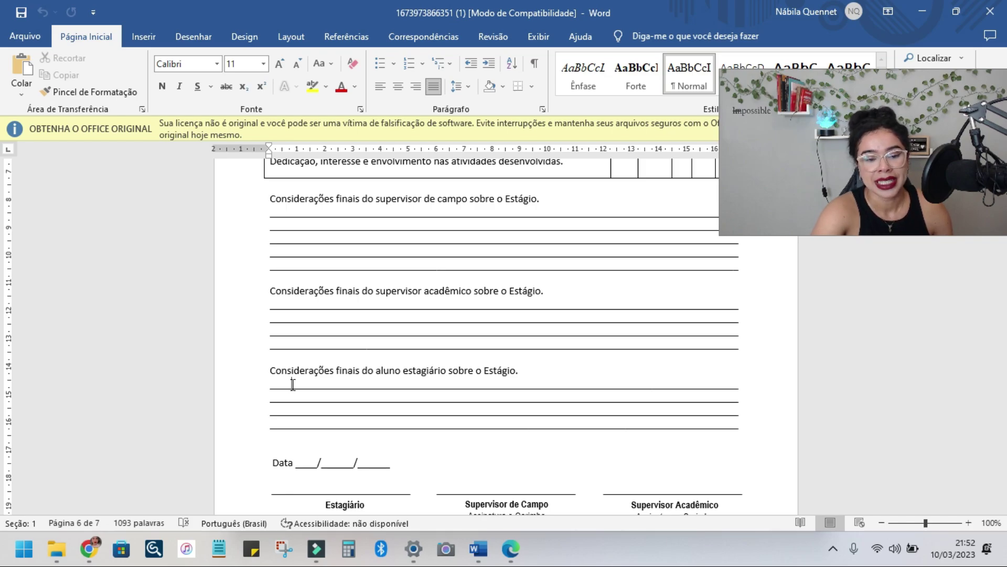
- Check the Data line and the Estagiário, Supervisor de Campo and Supervisor Acadêmico signature fields of the evaluation sheet
scroll(293, 386, down, 3)
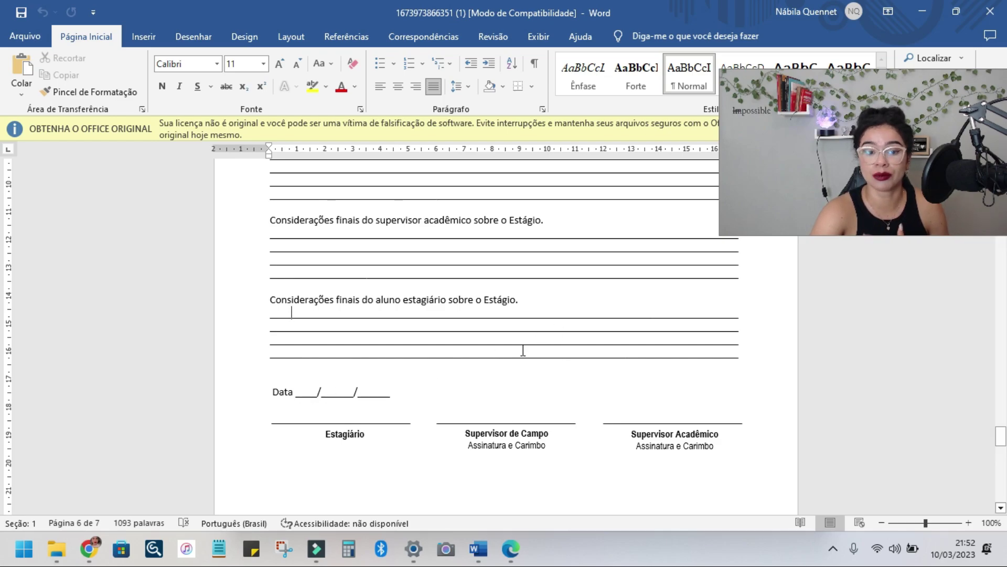
scroll(575, 296, down, 1)
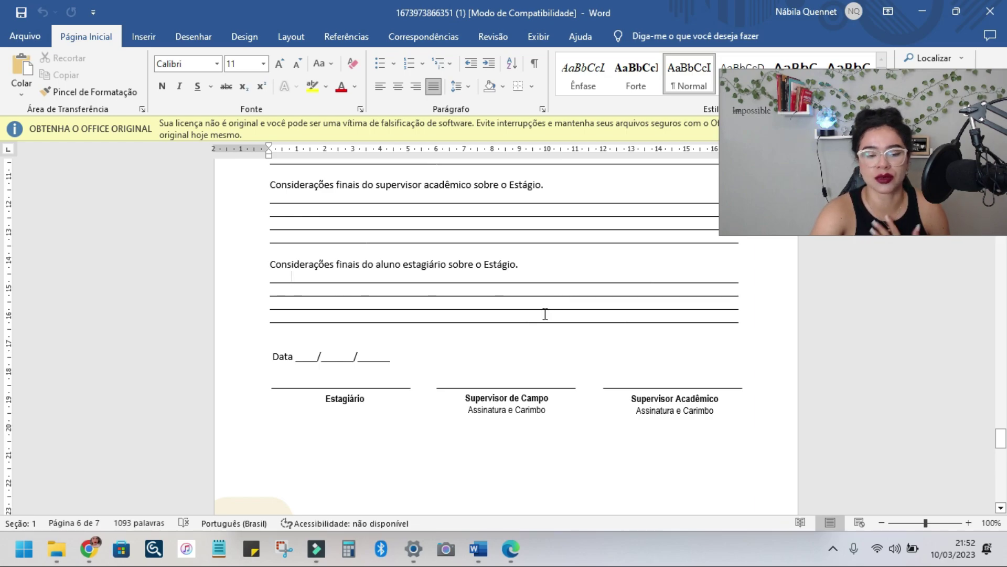
scroll(545, 313, down, 1)
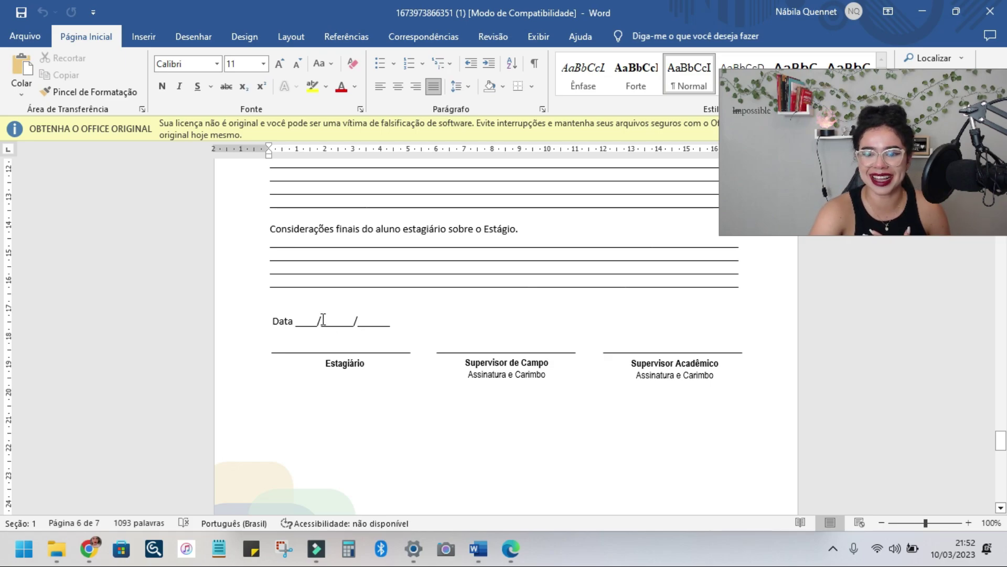
drag(295, 320, 382, 316)
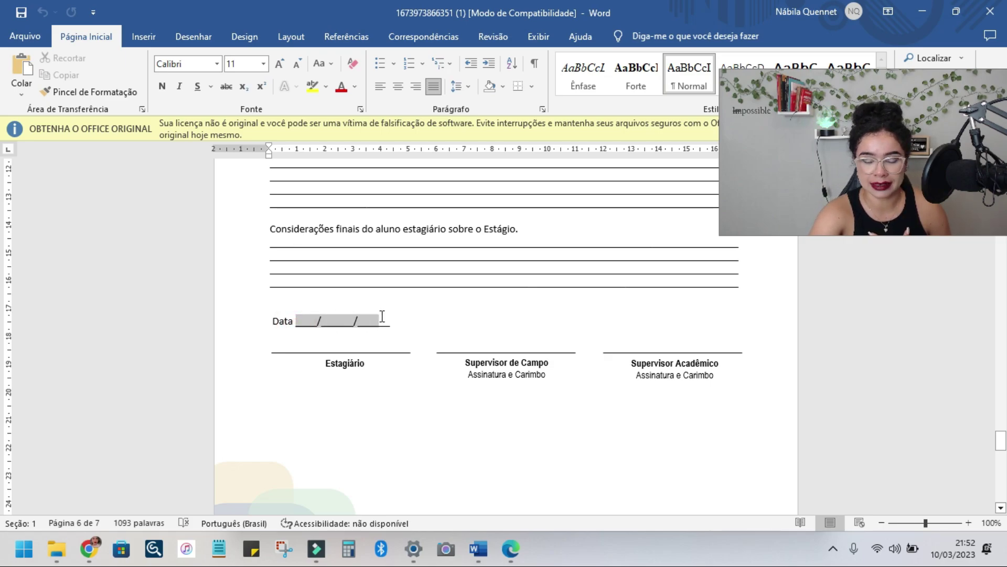
click(356, 319)
scroll(354, 316, up, 1)
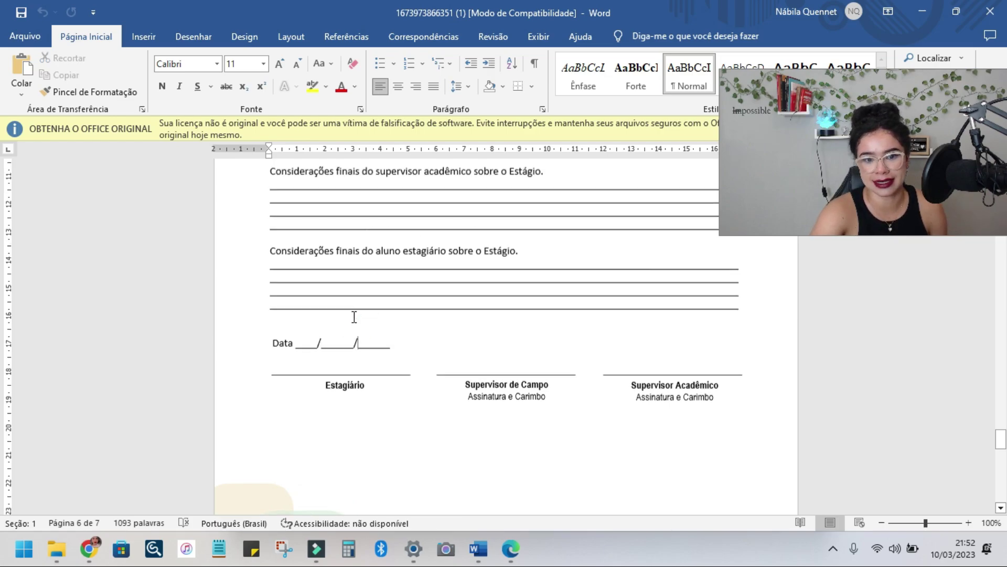
scroll(354, 316, down, 3)
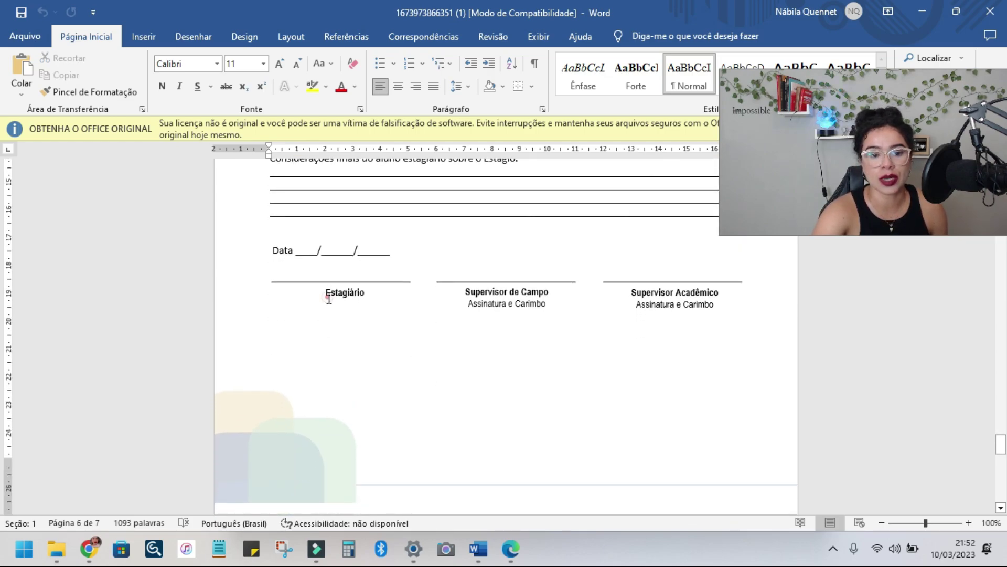
click(328, 299)
click(506, 294)
click(637, 281)
- Read the Observações Importantes page and its list of Anexos I to IV, then return to the evaluation criteria tables
scroll(637, 283, down, 5)
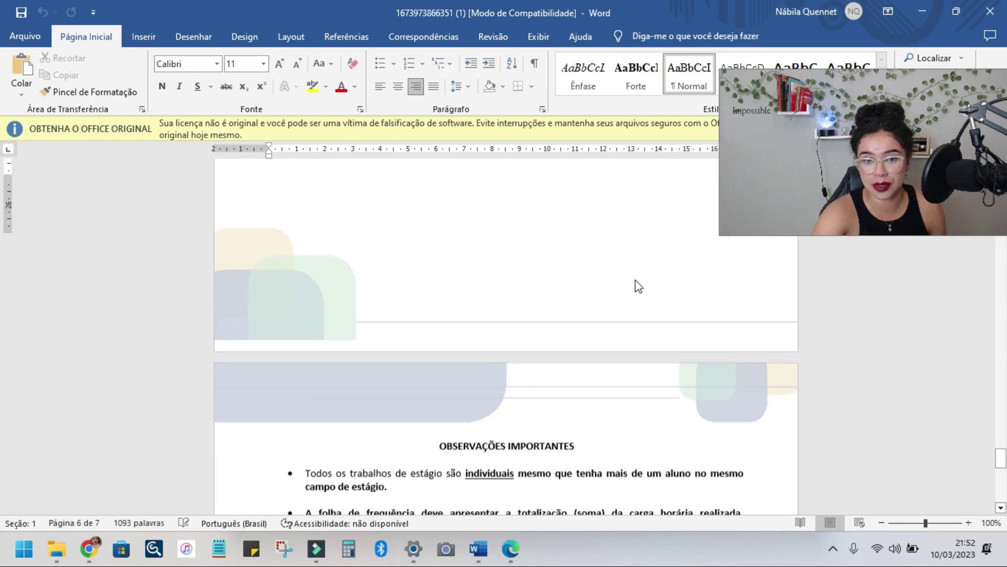
scroll(638, 285, down, 8)
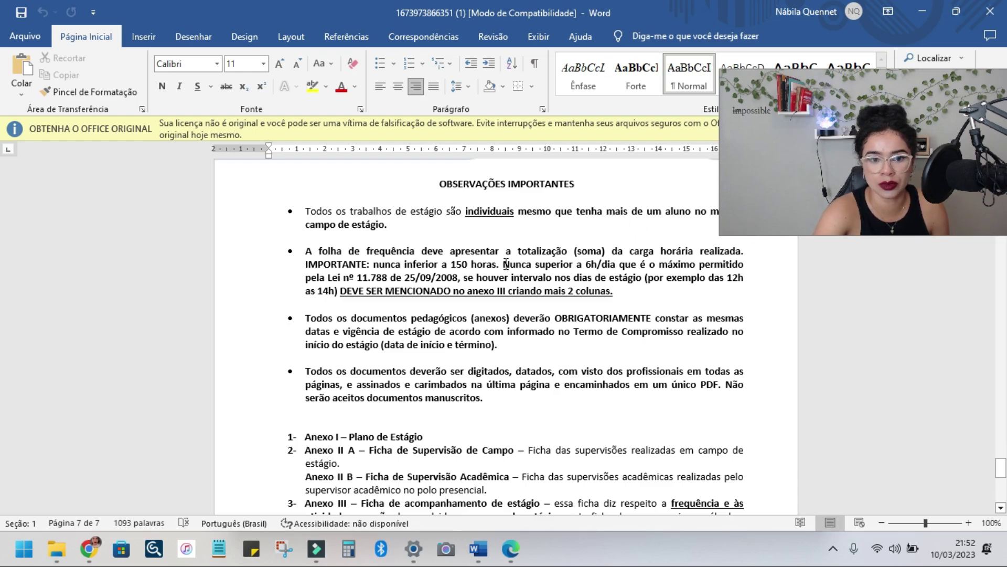
scroll(505, 263, up, 1)
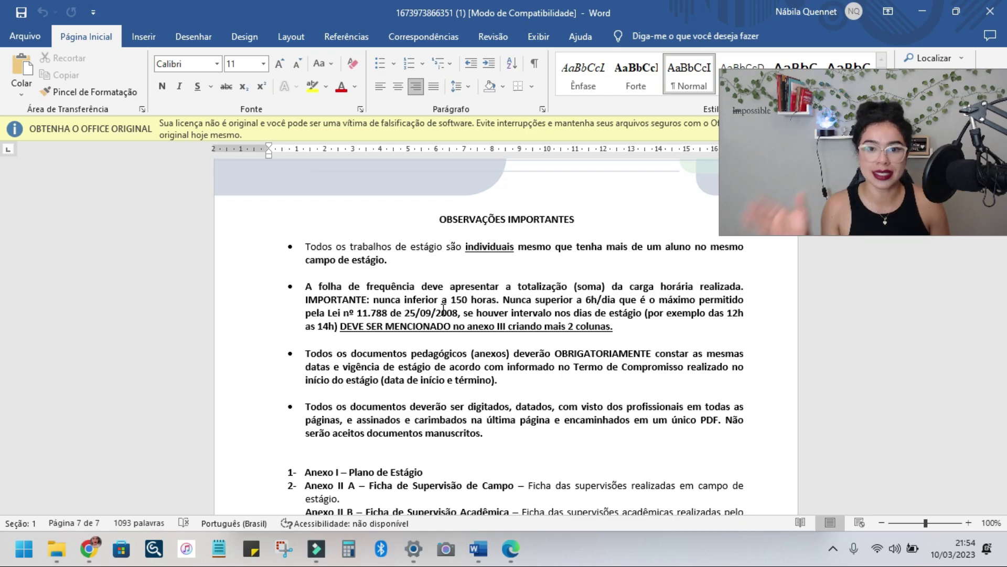
scroll(378, 360, down, 2)
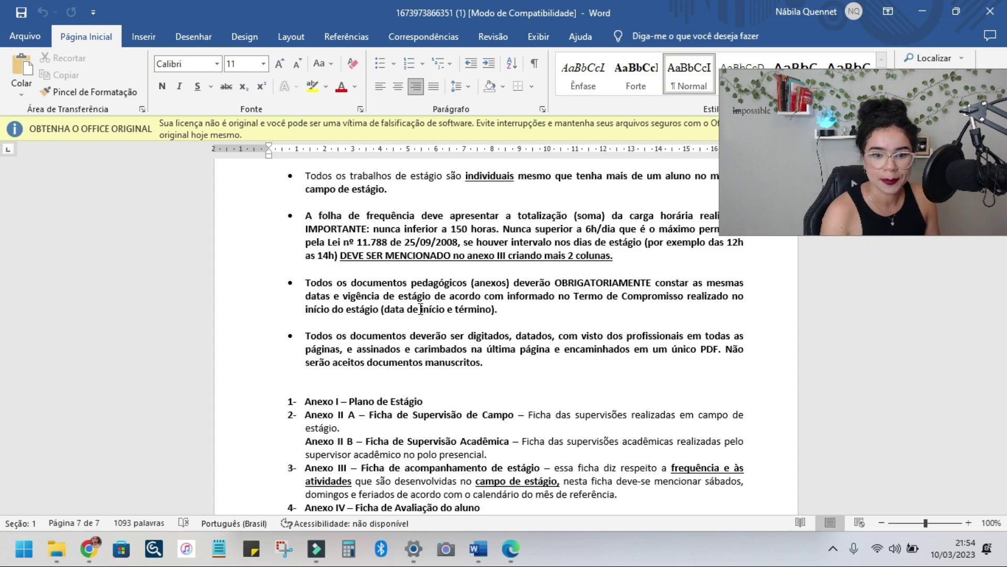
scroll(428, 284, down, 4)
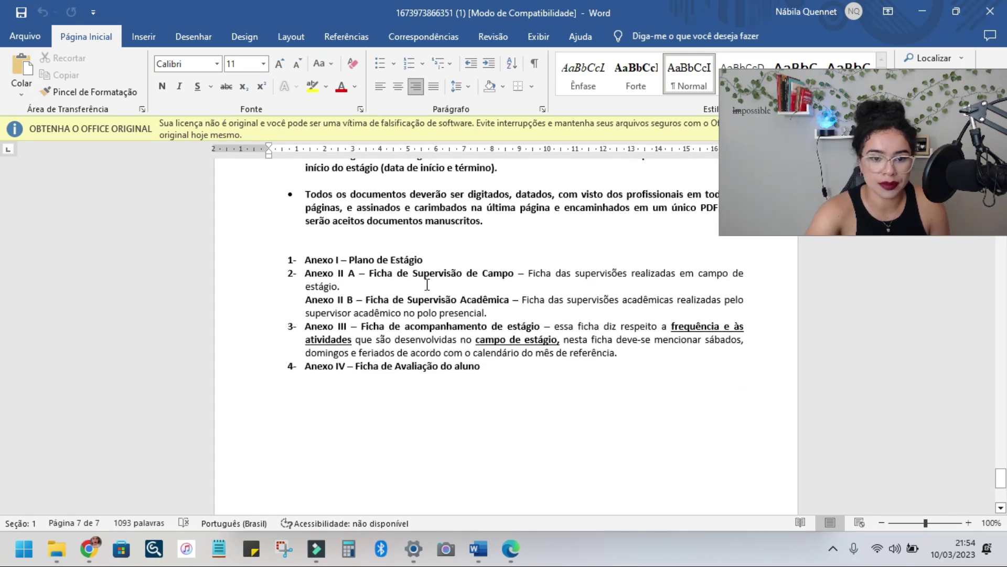
scroll(427, 285, down, 8)
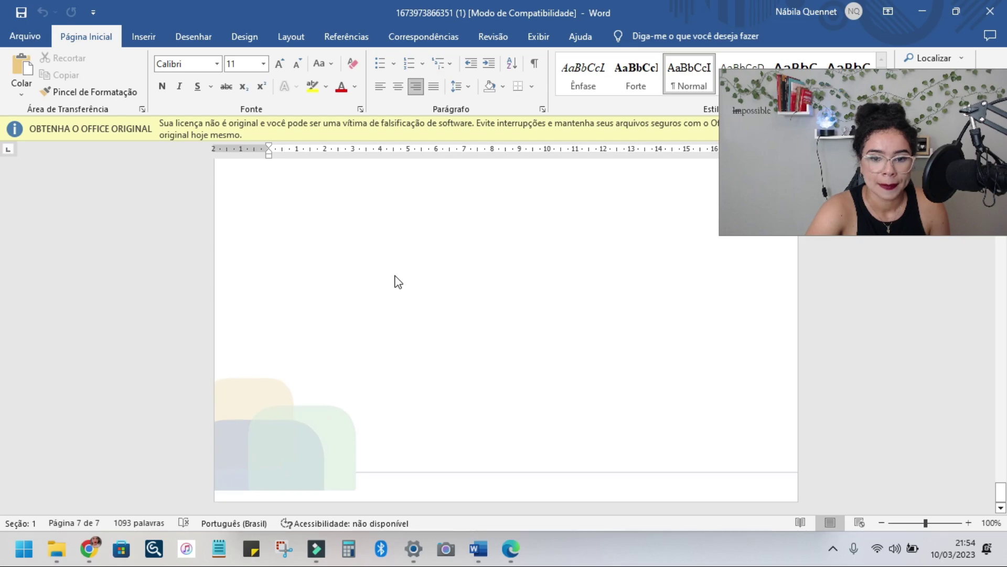
scroll(398, 282, up, 10)
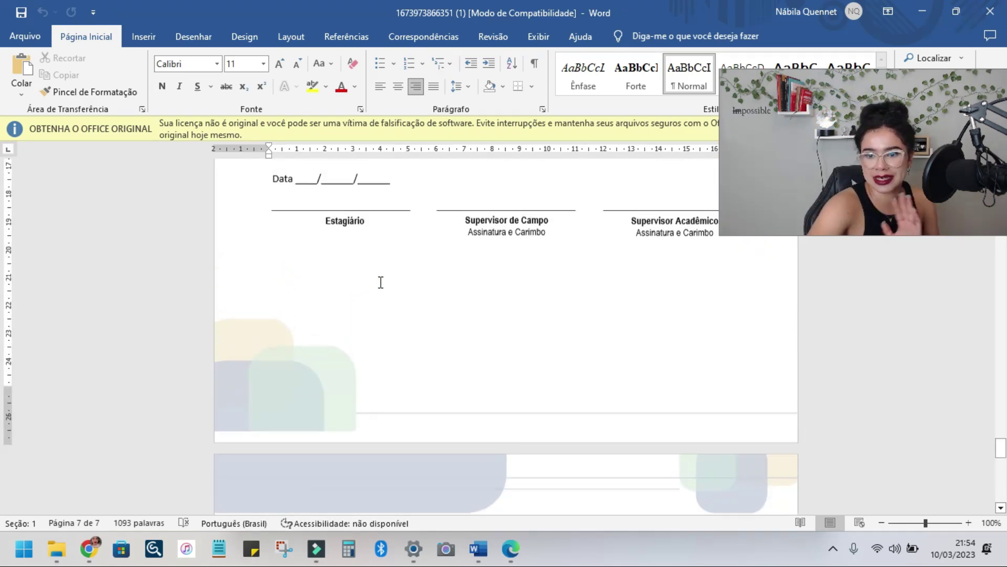
scroll(381, 282, up, 15)
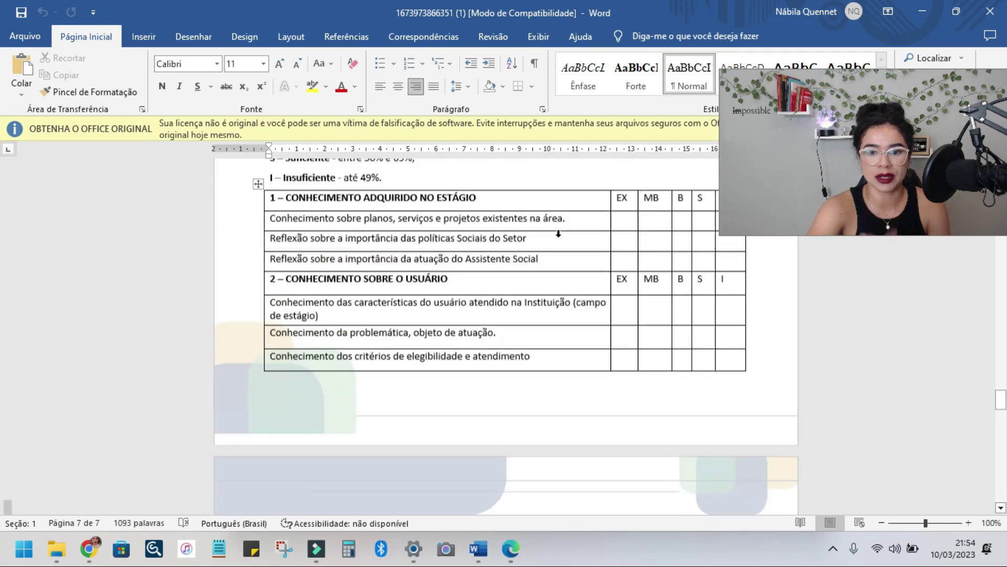
- Return to the start of the Anexo IV evaluation sheet, then close the open Word documents without saving changes
scroll(558, 233, up, 12)
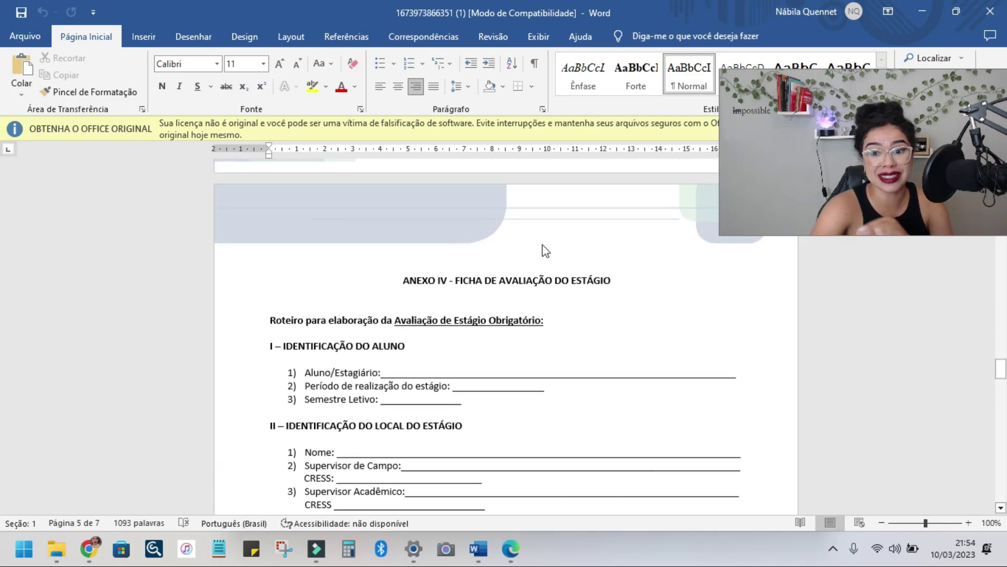
scroll(545, 251, up, 2)
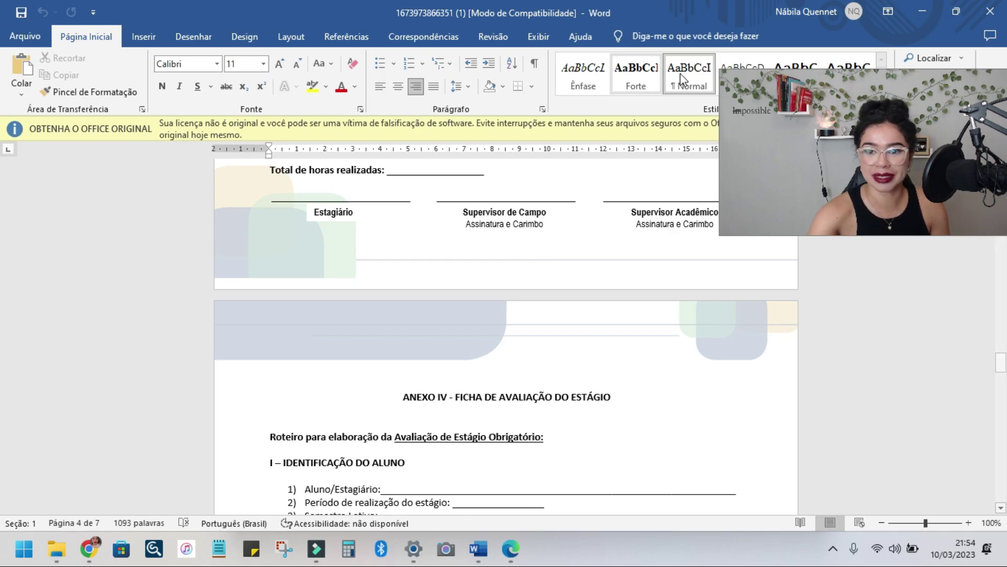
click(993, 5)
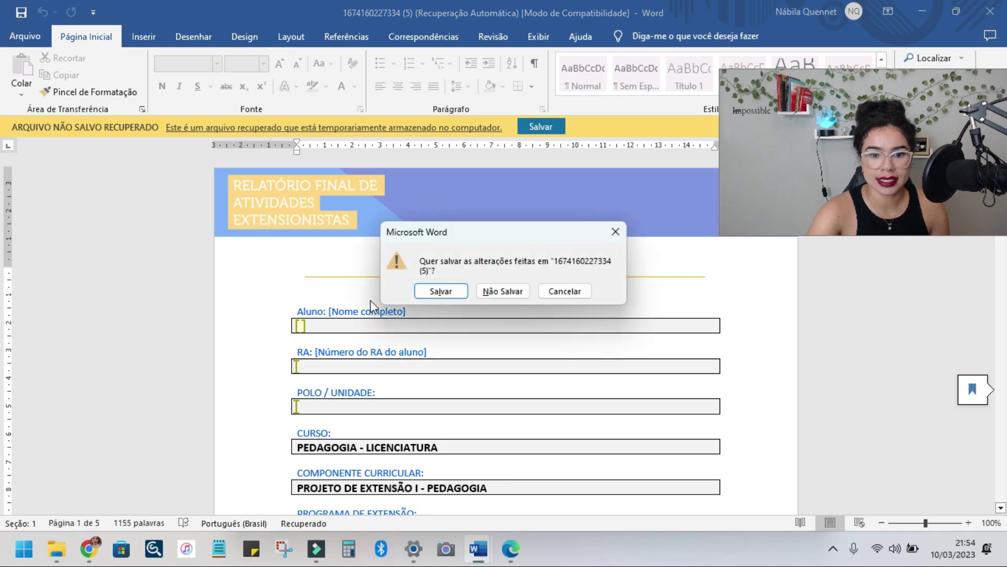
click(511, 292)
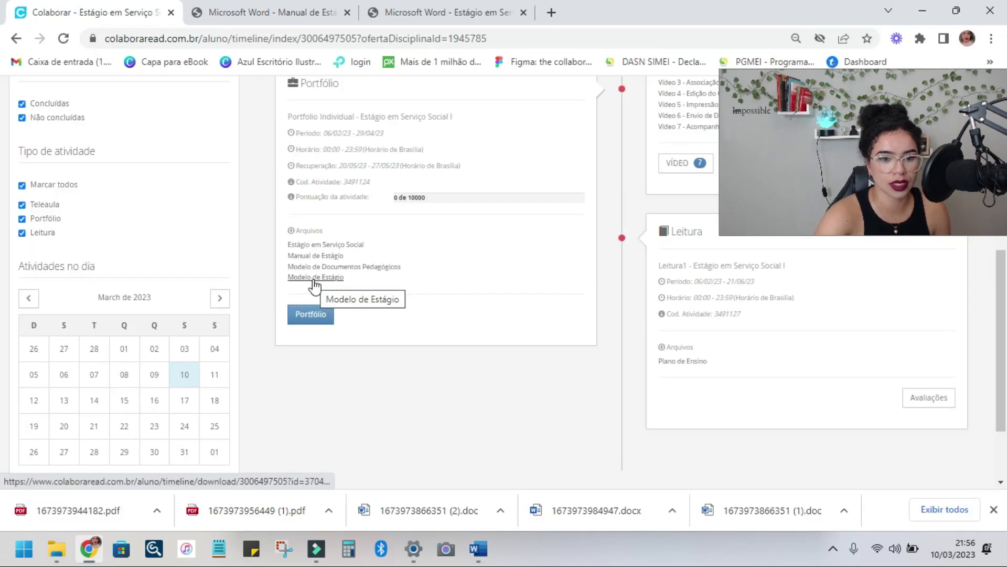
scroll(400, 378, up, 3)
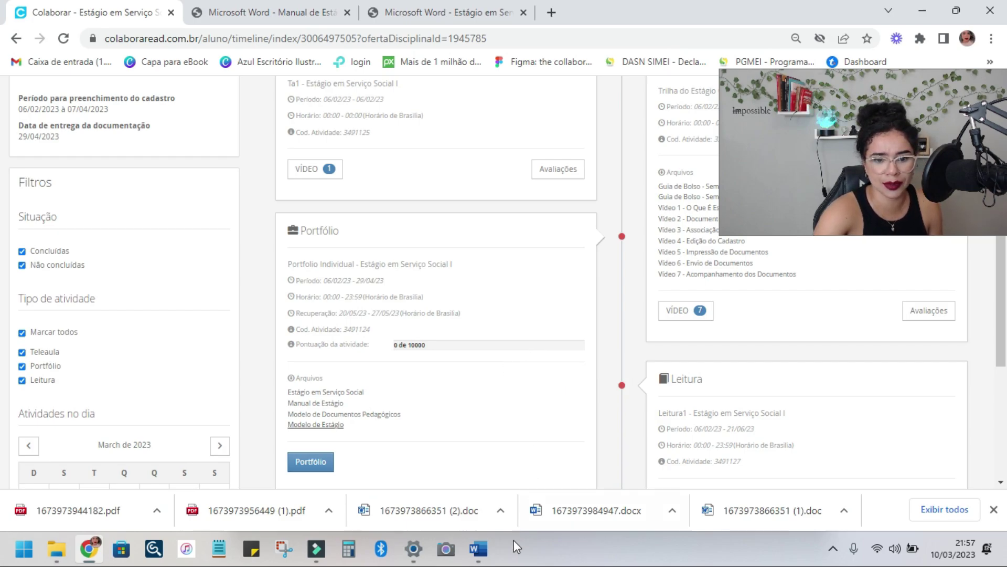
mouse_move(491, 558)
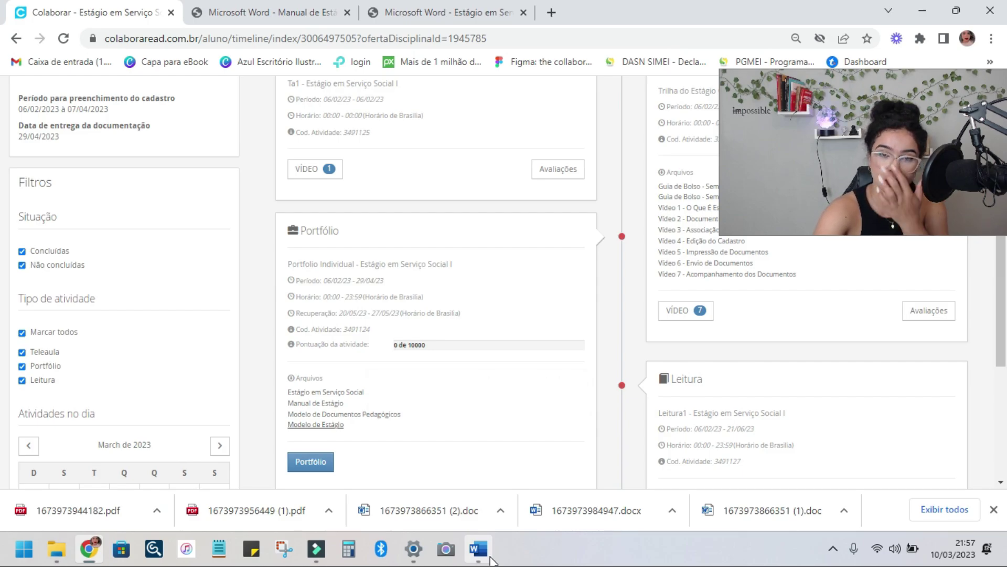
key(alt+Tab)
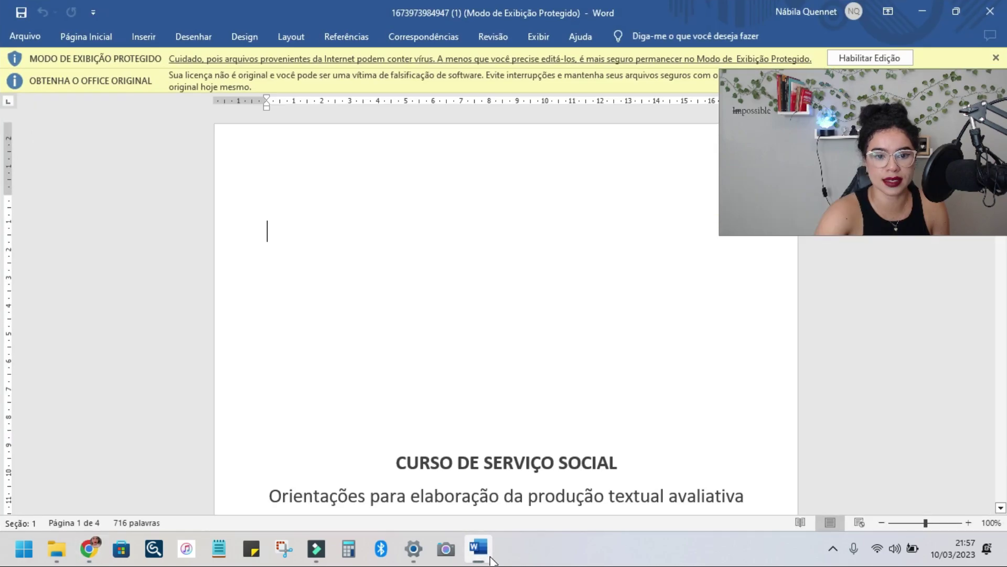
scroll(515, 441, down, 5)
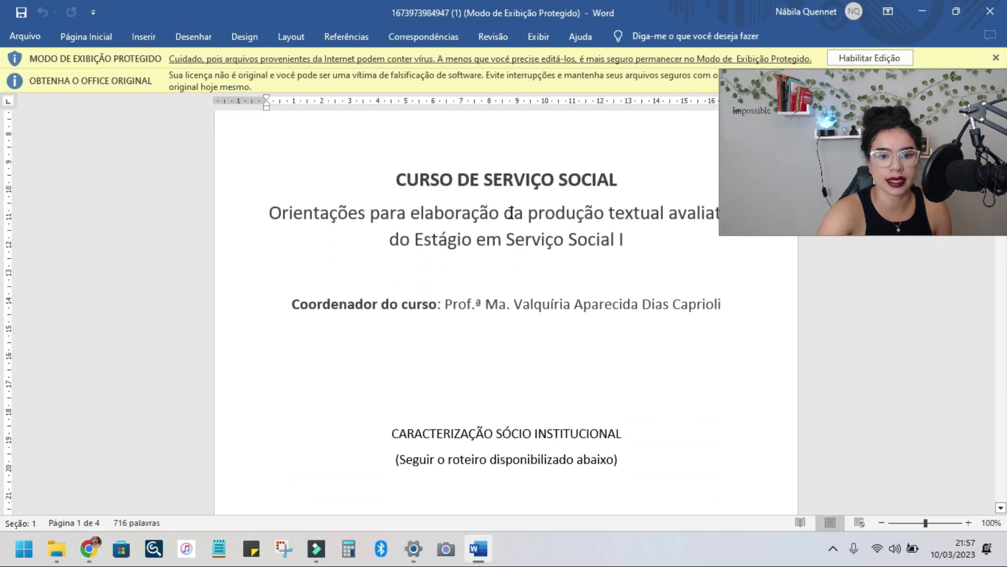
scroll(650, 275, up, 3)
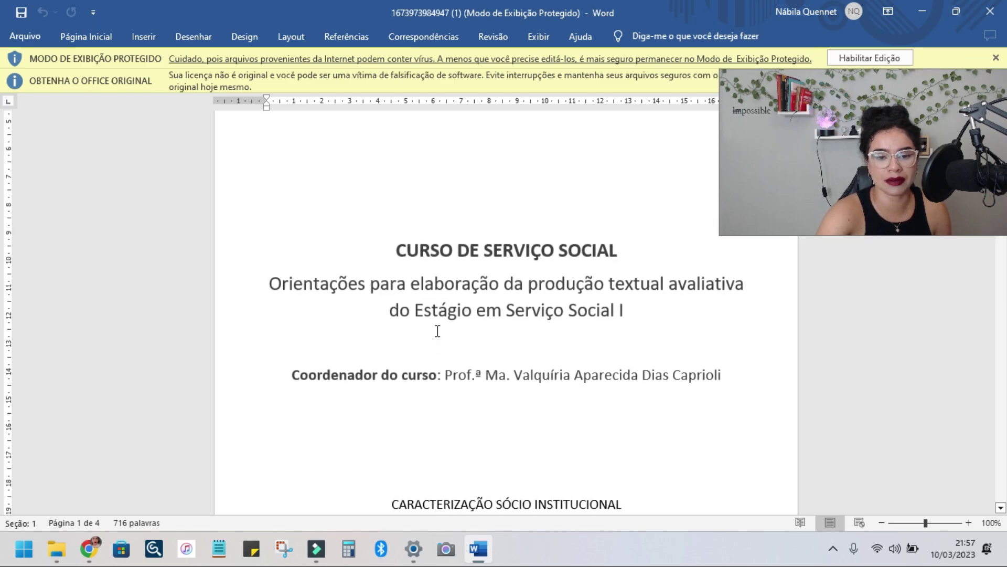
scroll(565, 314, down, 6)
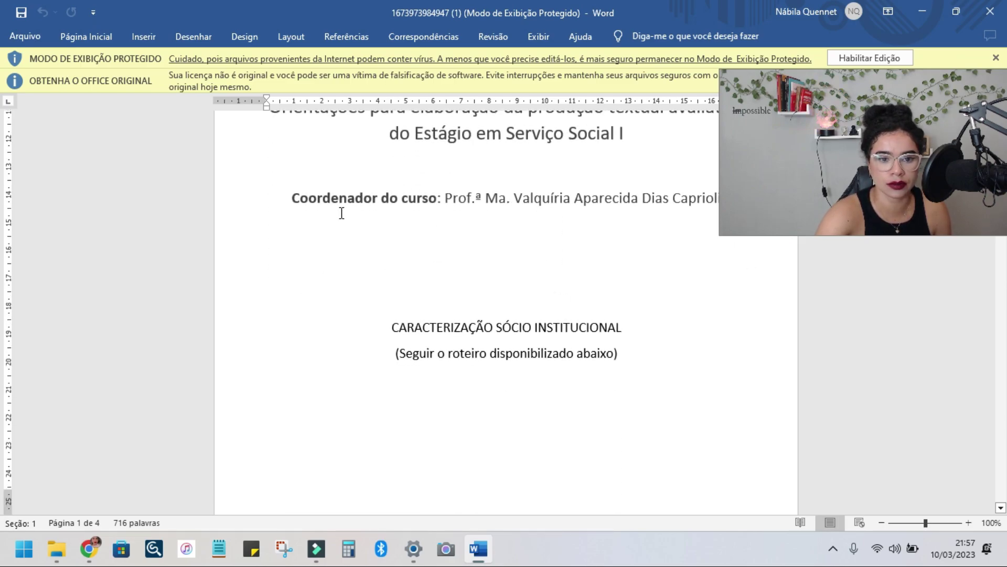
- Skim the welcome text and the report outline from Contextualização histórica through section 3, Âmbito Institucional
scroll(421, 254, down, 10)
scroll(421, 254, down, 8)
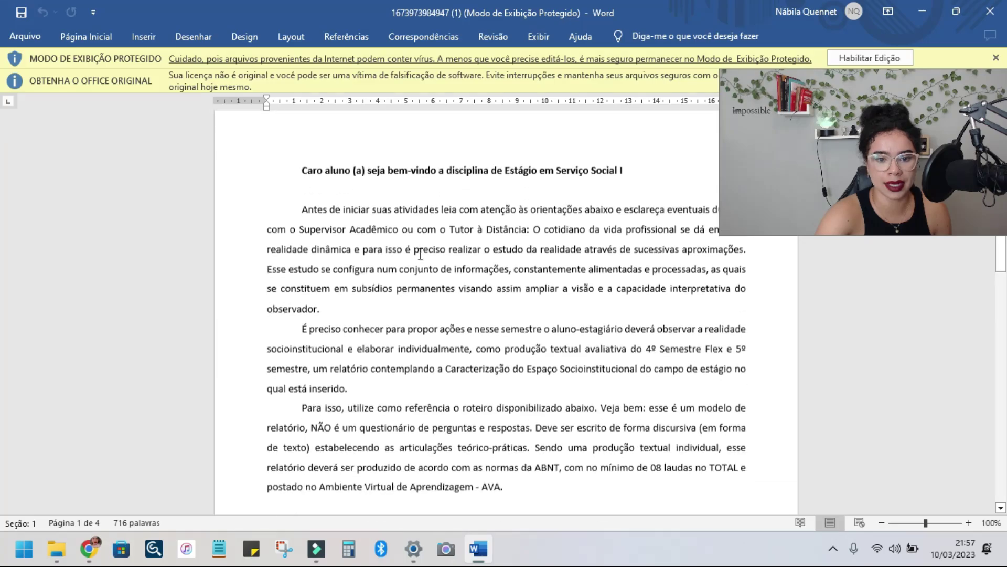
scroll(416, 253, down, 6)
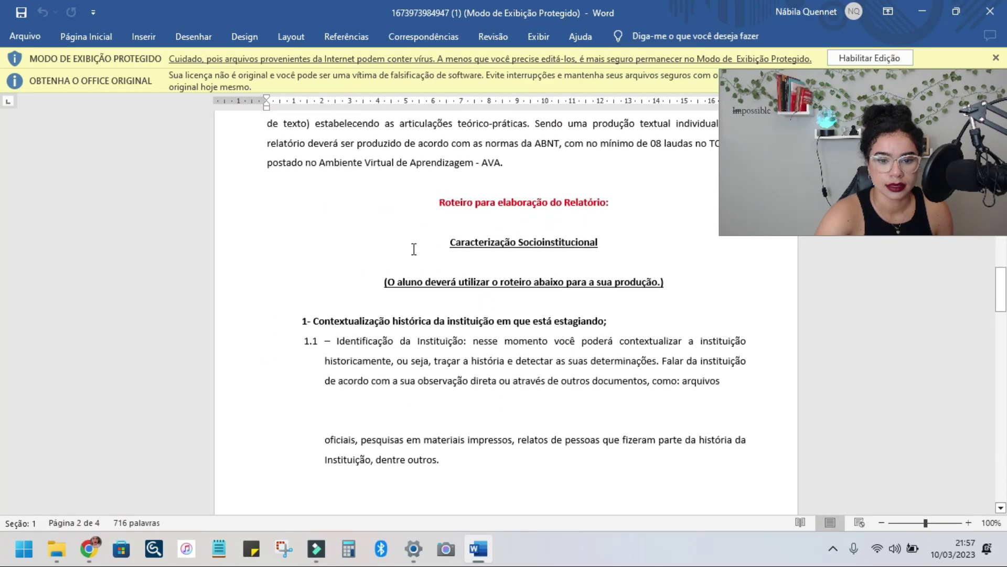
scroll(399, 247, up, 3)
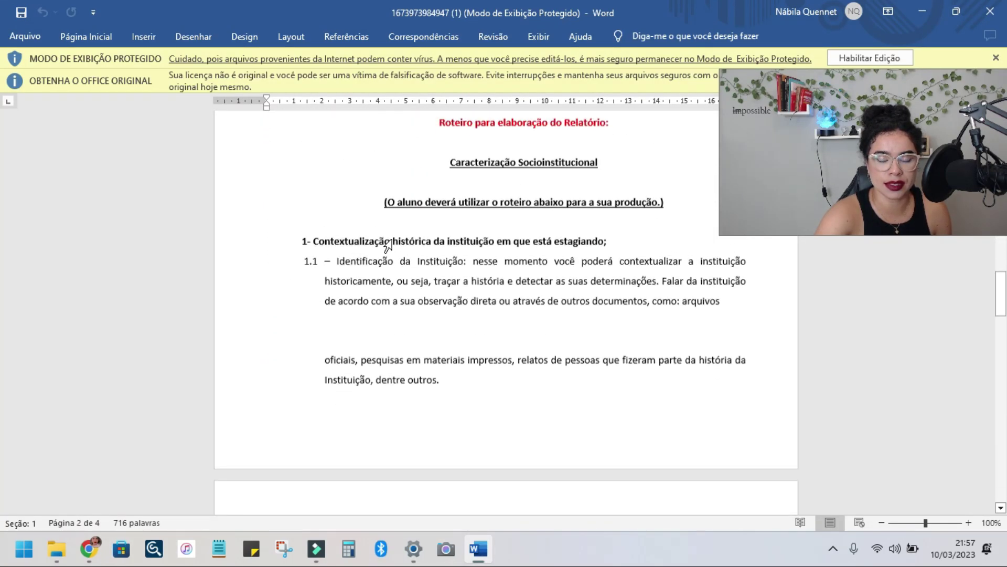
scroll(384, 244, down, 7)
scroll(386, 243, down, 8)
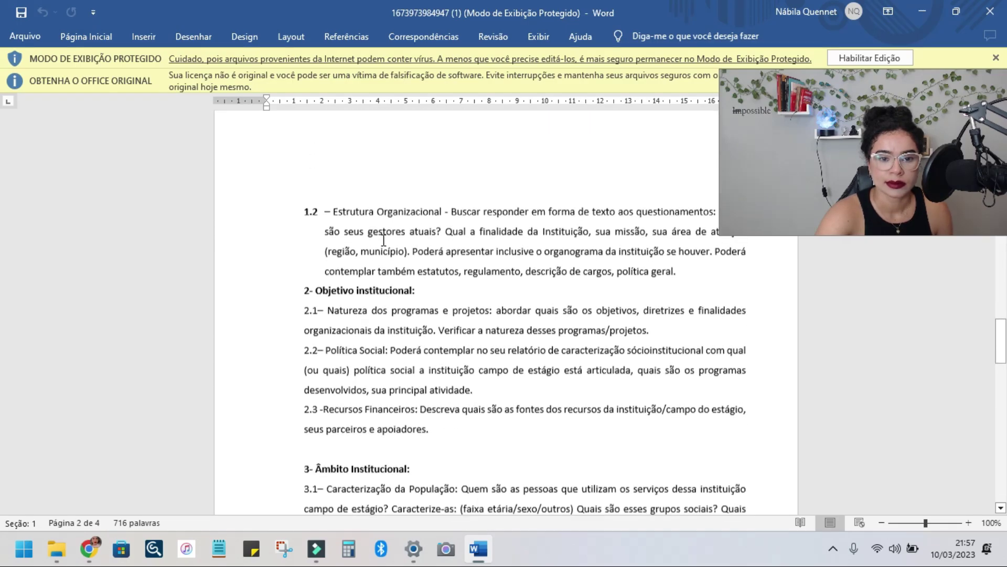
scroll(388, 241, down, 1)
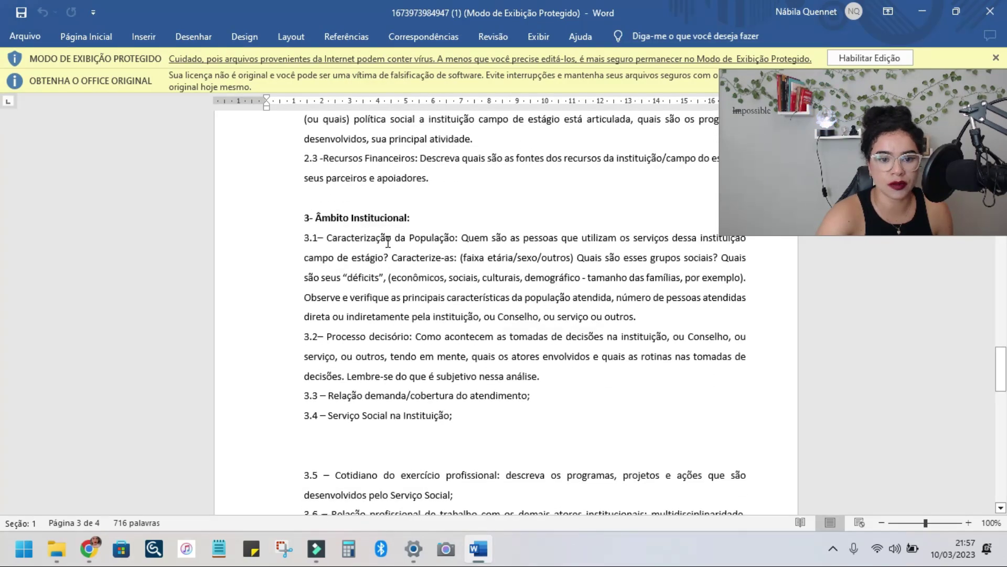
- Go back to the welcome text and read the instructions on writing the individual report under ABNT norms
scroll(383, 257, up, 10)
scroll(378, 270, up, 10)
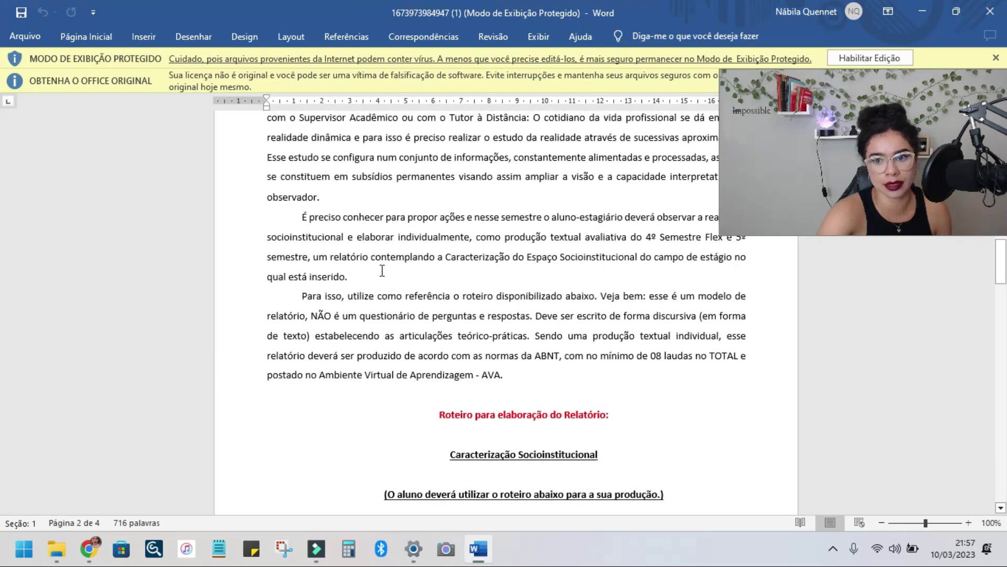
scroll(451, 221, up, 2)
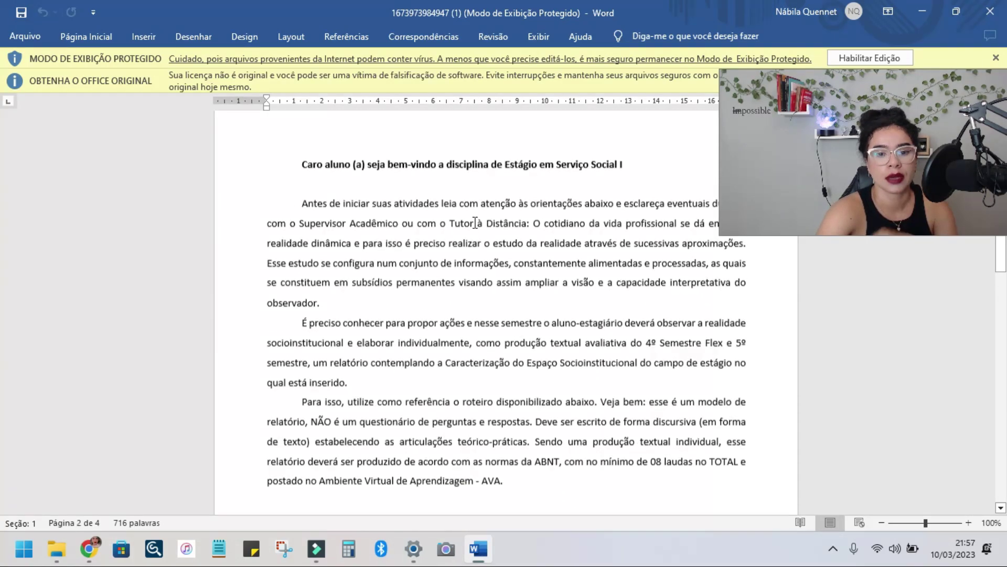
- Read the Roteiro para elaboração do Relatório heading and item 1.1, Identificação da Instituição, under Contextualização histórica
scroll(470, 230, down, 6)
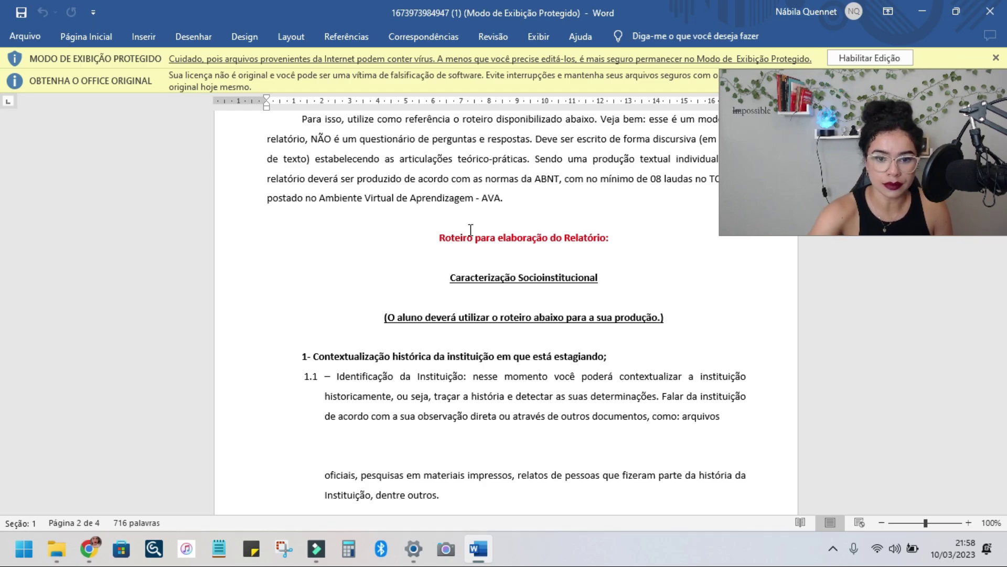
scroll(467, 234, down, 1)
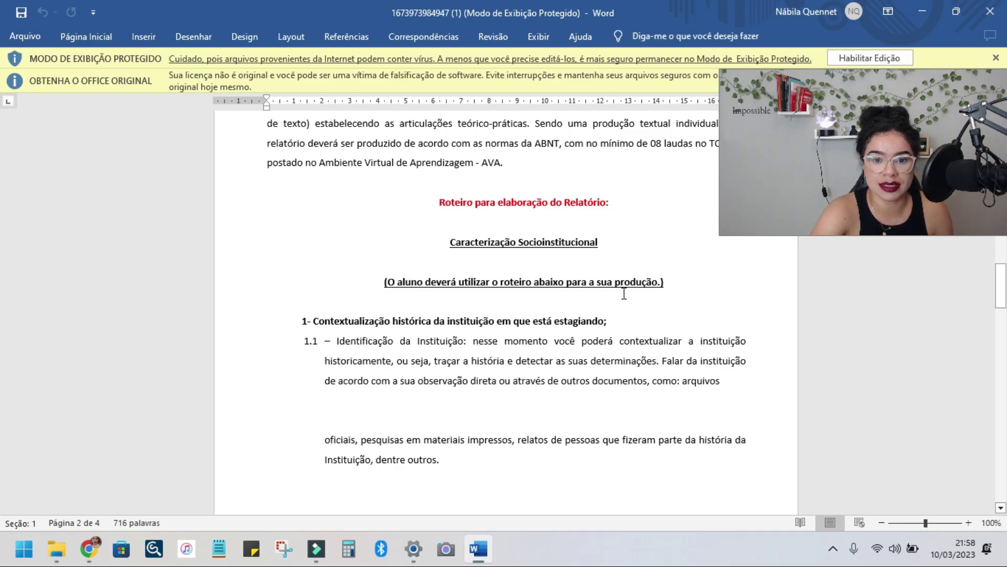
scroll(665, 288, down, 1)
scroll(664, 288, down, 5)
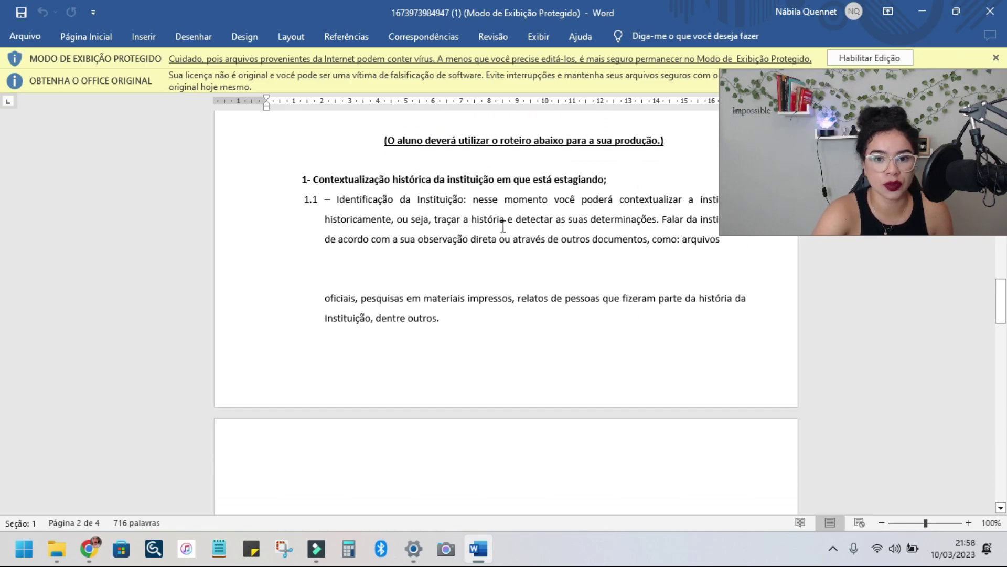
scroll(504, 227, up, 1)
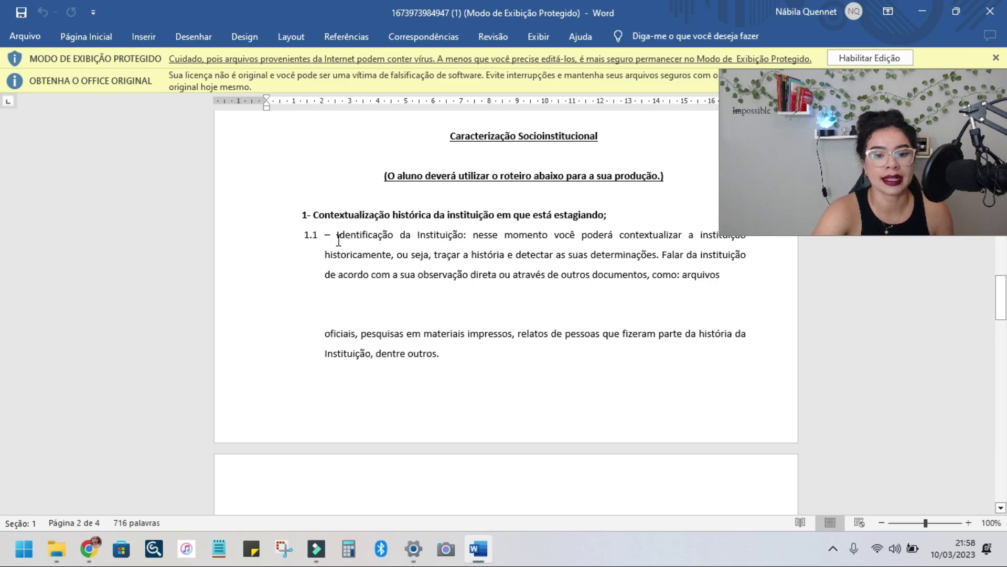
scroll(651, 252, up, 1)
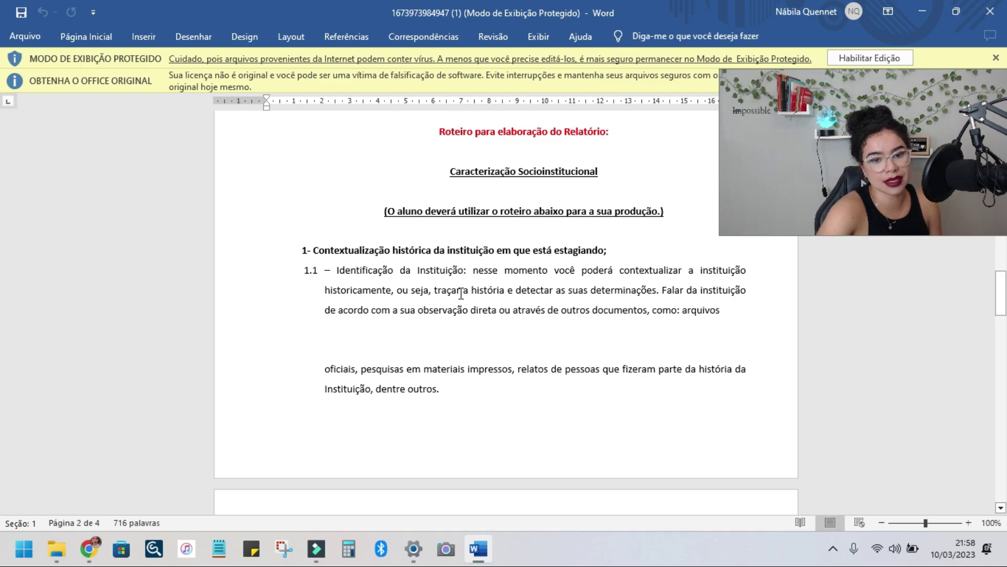
- Read the rest of item 1.1 on information sources and continue to the start of item 1.2, Estrutura Organizacional
scroll(656, 291, down, 2)
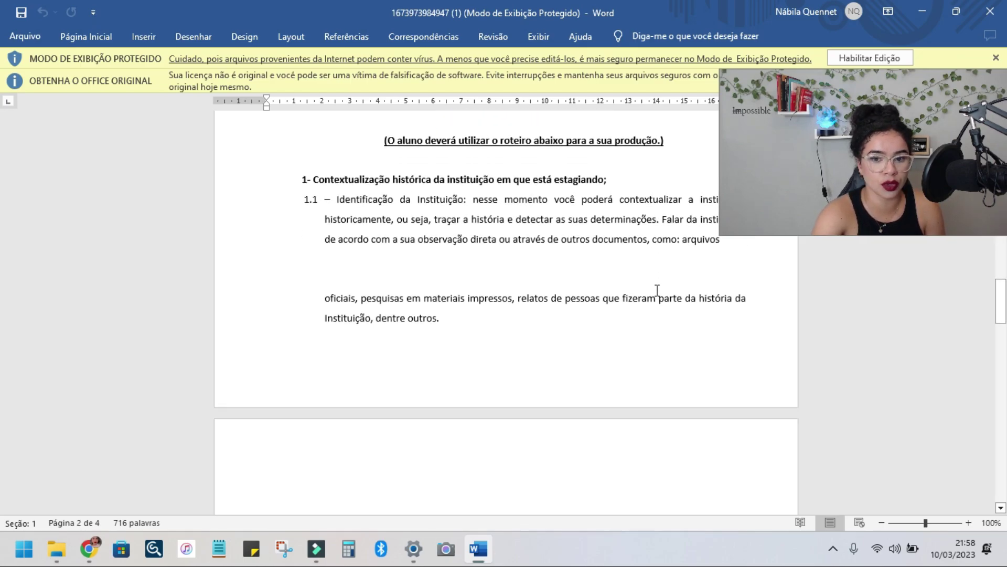
scroll(658, 288, down, 2)
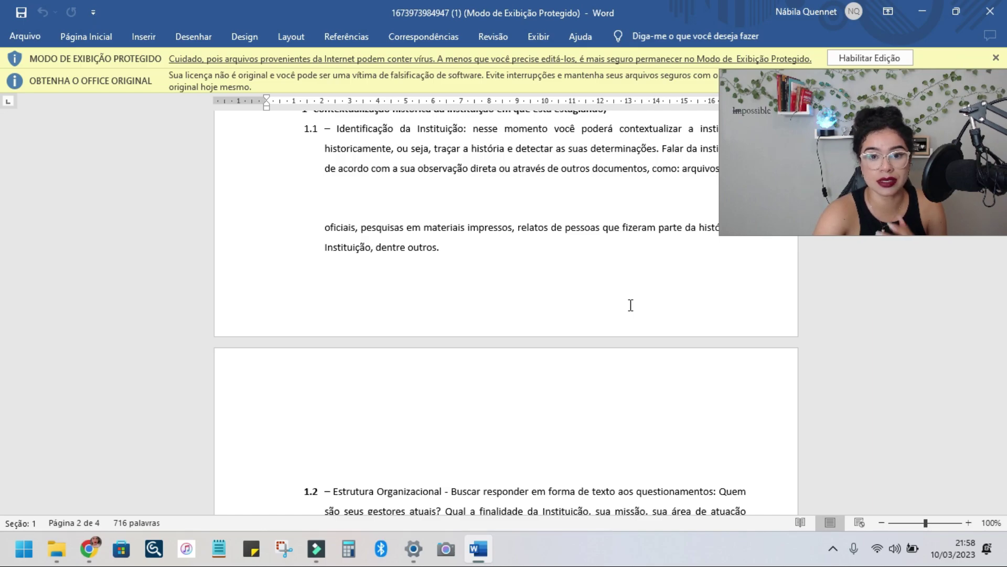
scroll(630, 305, down, 2)
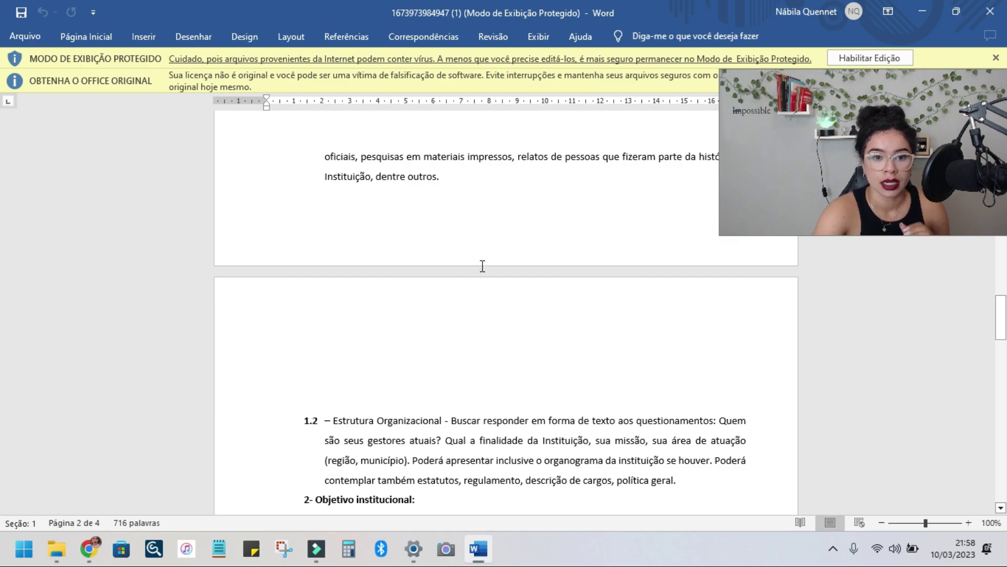
scroll(483, 266, up, 4)
scroll(482, 266, down, 2)
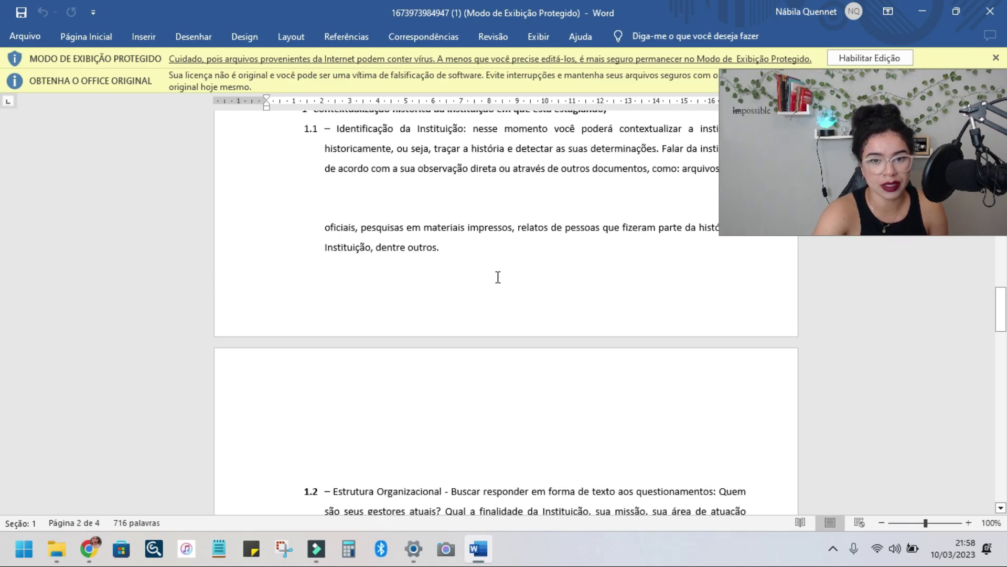
scroll(549, 274, down, 1)
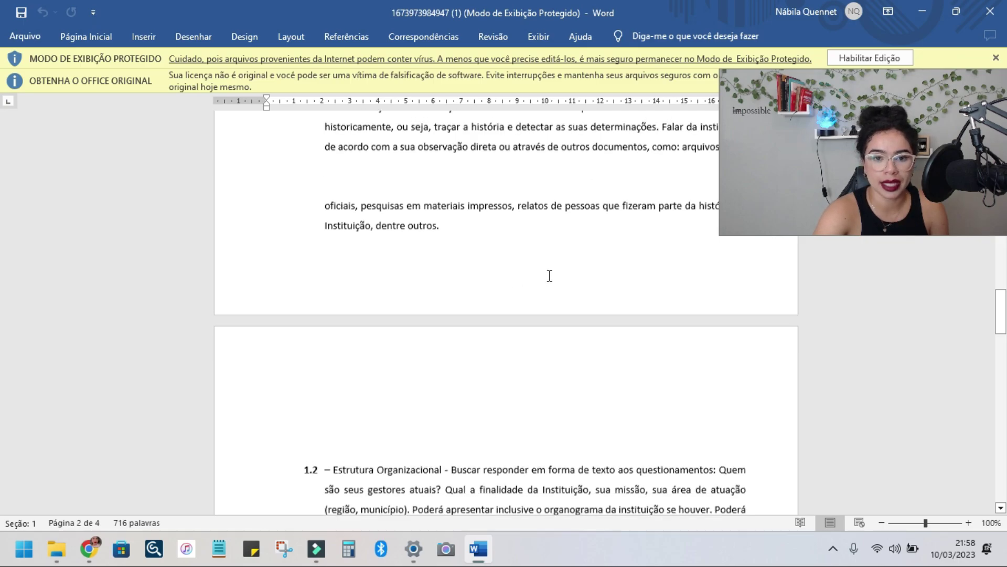